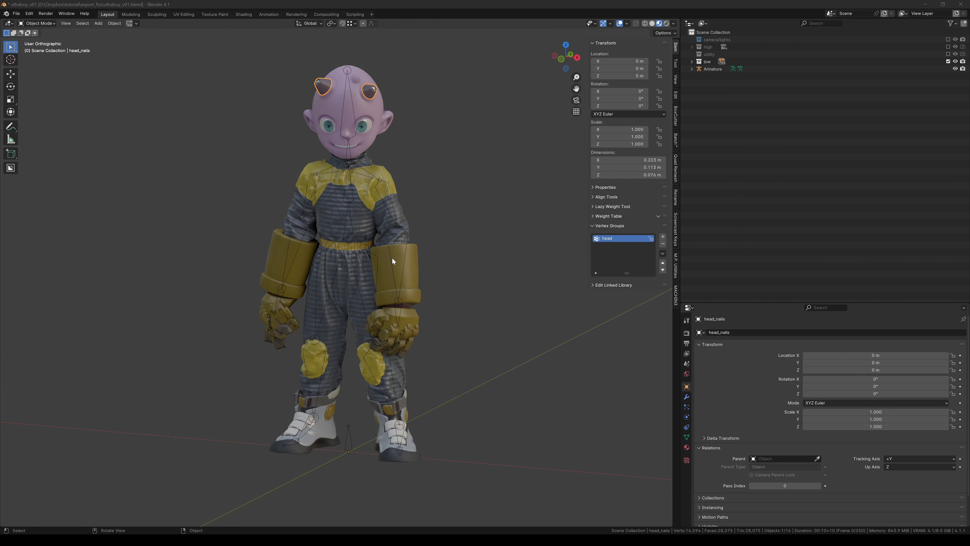
Enter Pose Mode on the armature and inspect the rig, selecting the Center bone and then the root bone.
middle_drag(391, 265, 398, 260)
scroll(402, 205, up, 1)
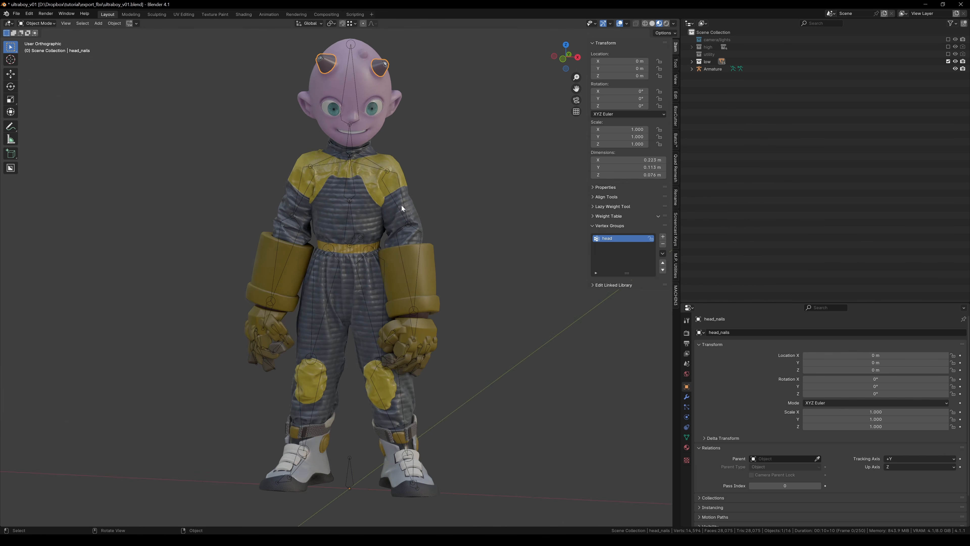
middle_drag(402, 206, 407, 225)
click(384, 209)
key(ctrl+Tab)
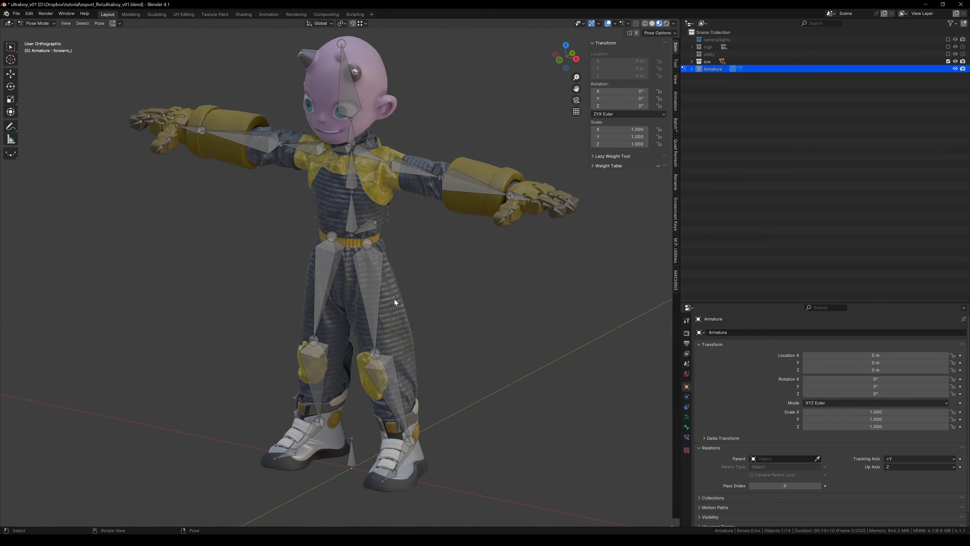
click(370, 232)
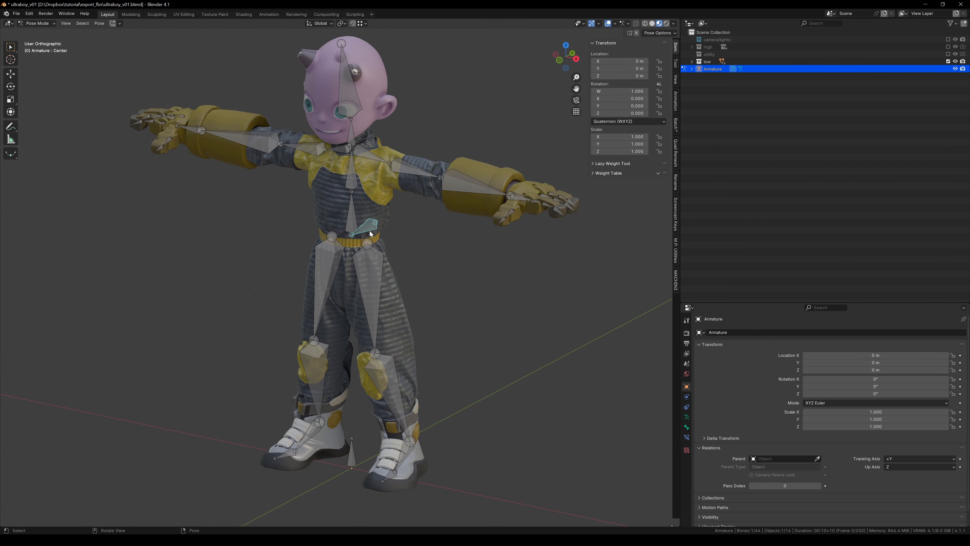
click(352, 456)
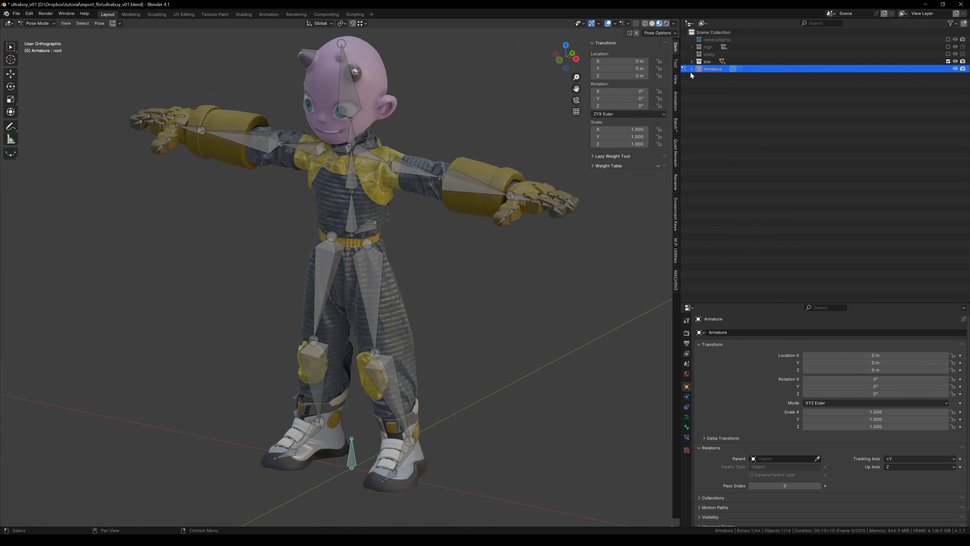
Expand the low collection and rename the body object to body.ultraboy.
click(692, 61)
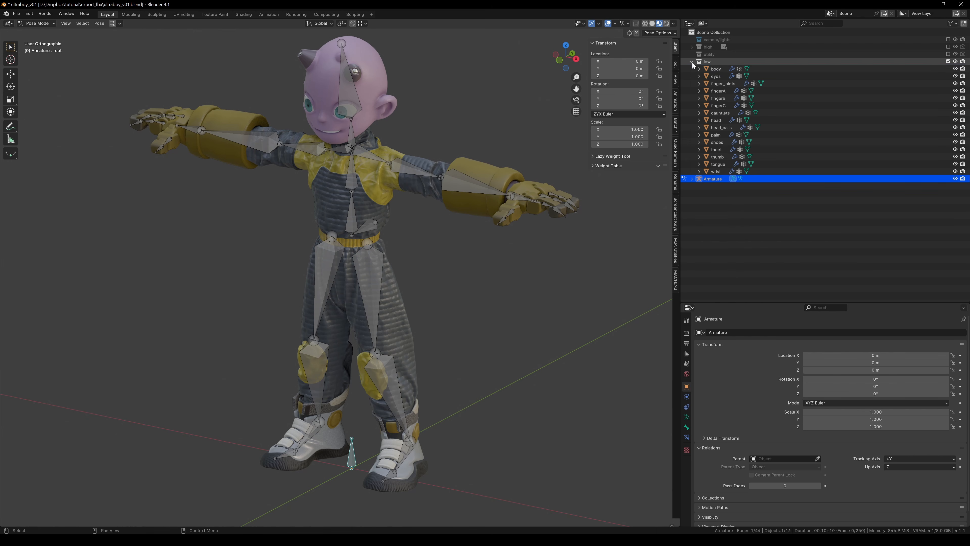
double_click(716, 70)
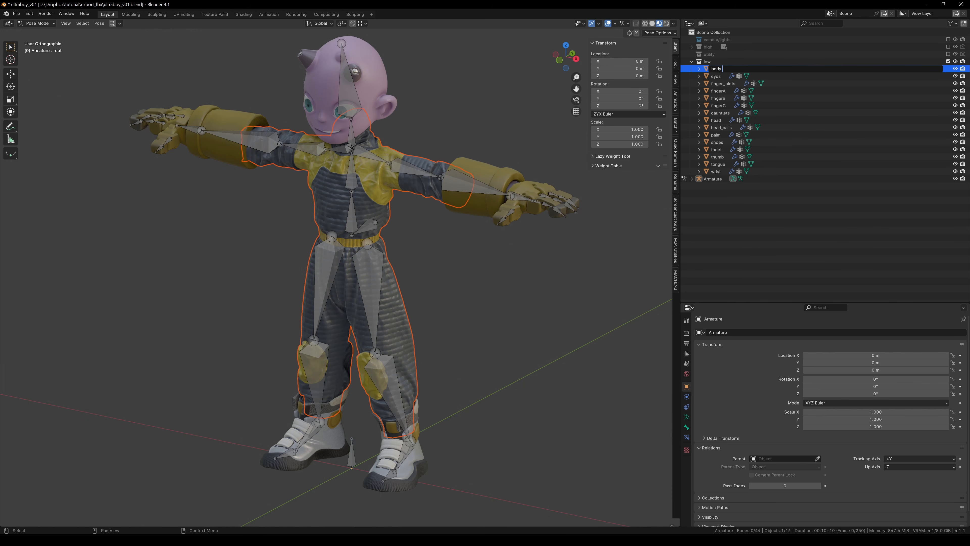
text(.ultraboy)
key(Return)
Toggle the viewport overlays off and back on to view the character mesh without bones.
middle_drag(408, 253, 409, 234)
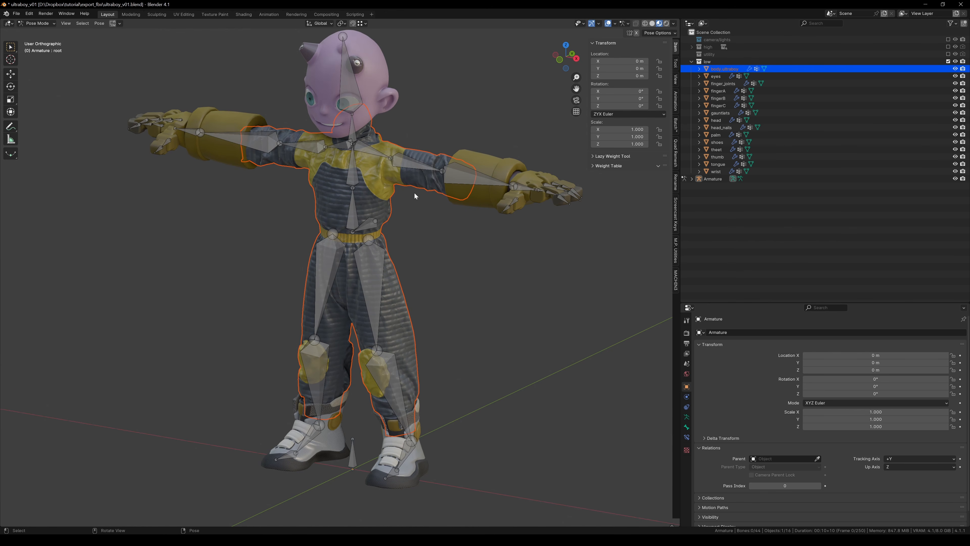
key(shift+alt+z)
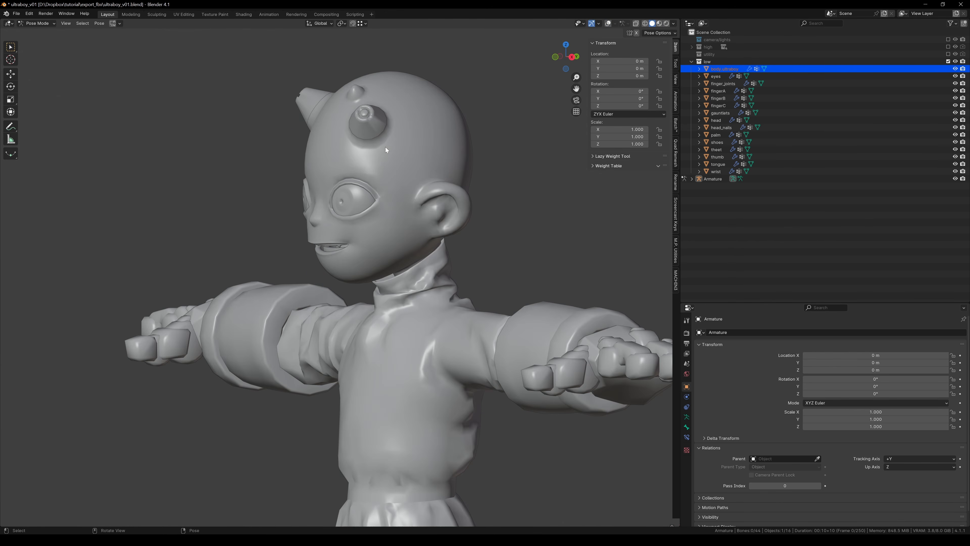
key(shift+alt+z)
Select the head_nails object and inspect it in local view, then examine the body mesh around the waist and legs.
key(ctrl+Tab)
click(358, 129)
key(ctrl+Tab)
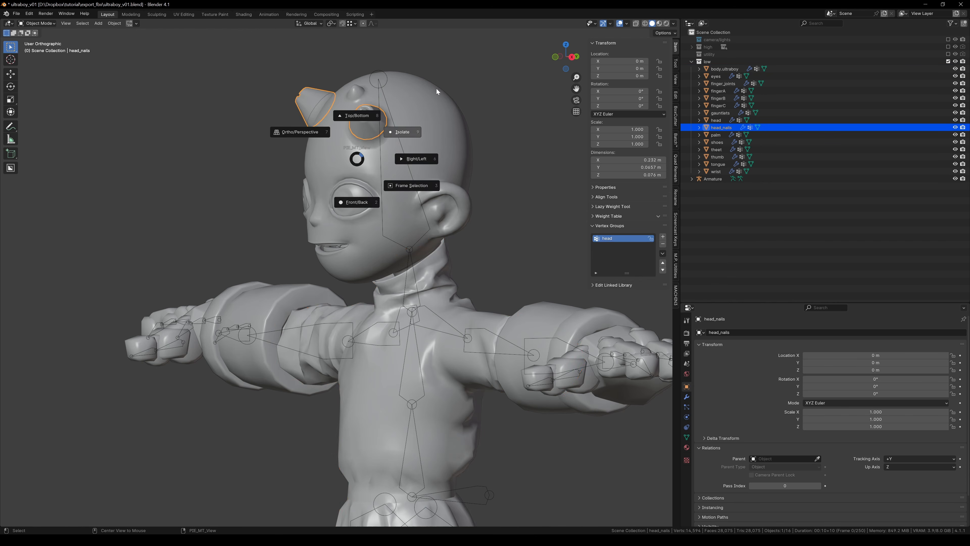
key(slash)
middle_drag(412, 145, 372, 127)
scroll(372, 127, up, 3)
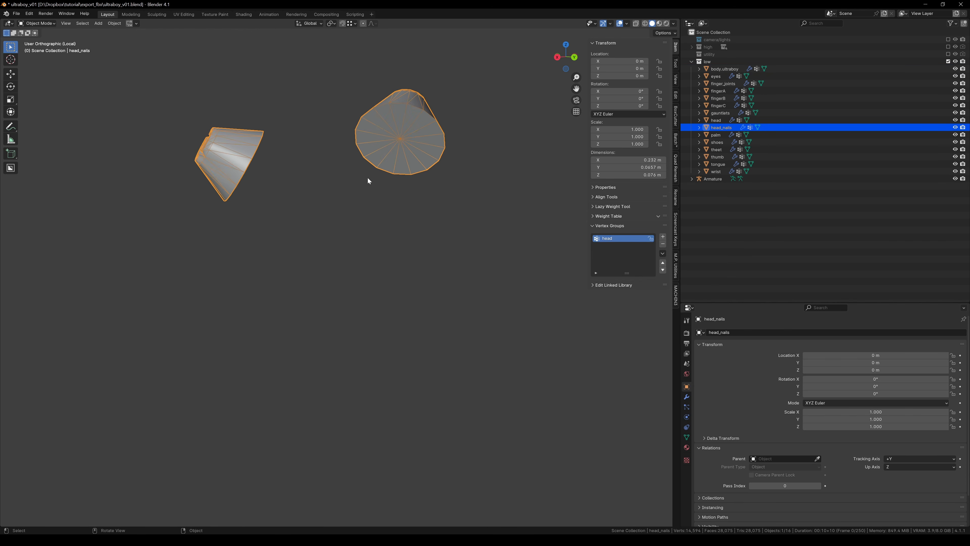
key(shift+w)
key(slash)
scroll(404, 264, down, 6)
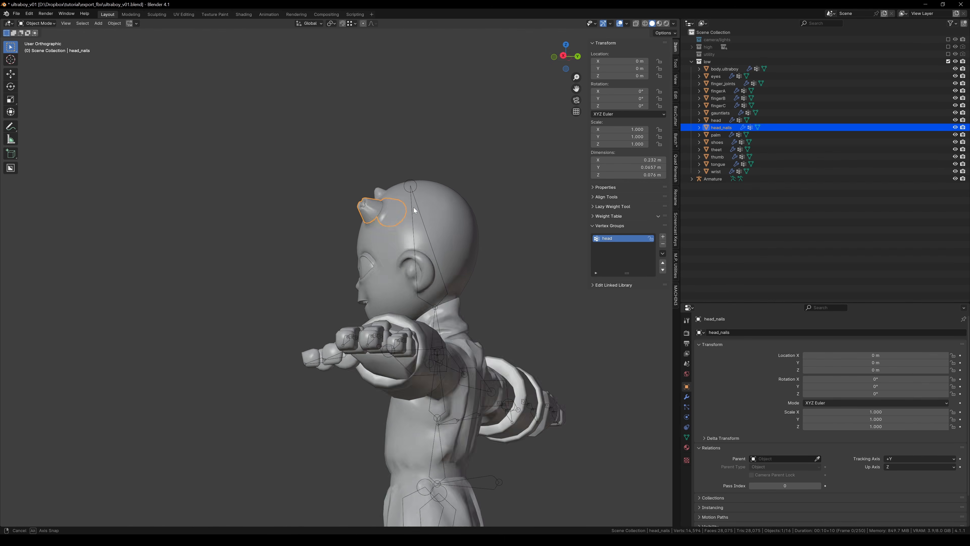
scroll(387, 236, up, 4)
middle_drag(341, 230, 386, 86)
middle_drag(382, 277, 411, 73)
scroll(424, 369, up, 4)
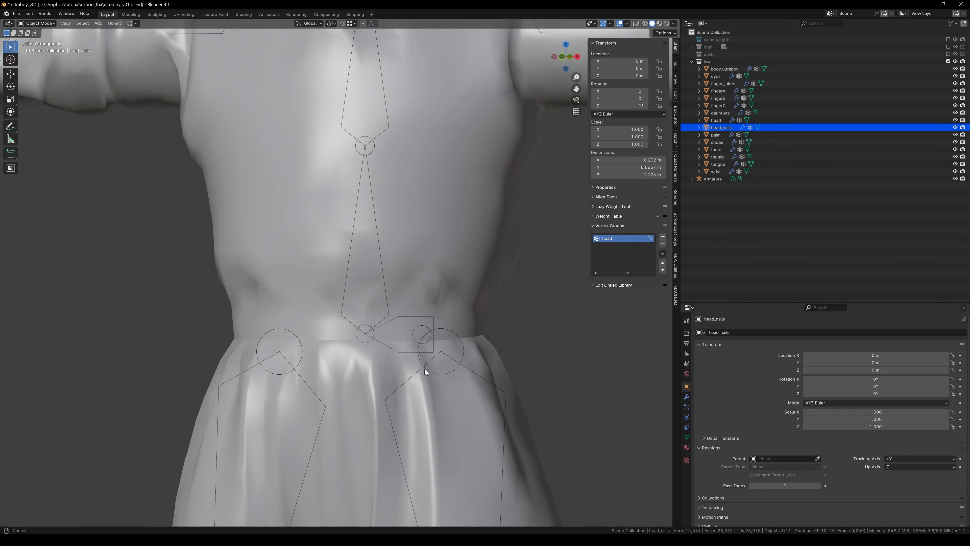
middle_drag(276, 368, 336, 331)
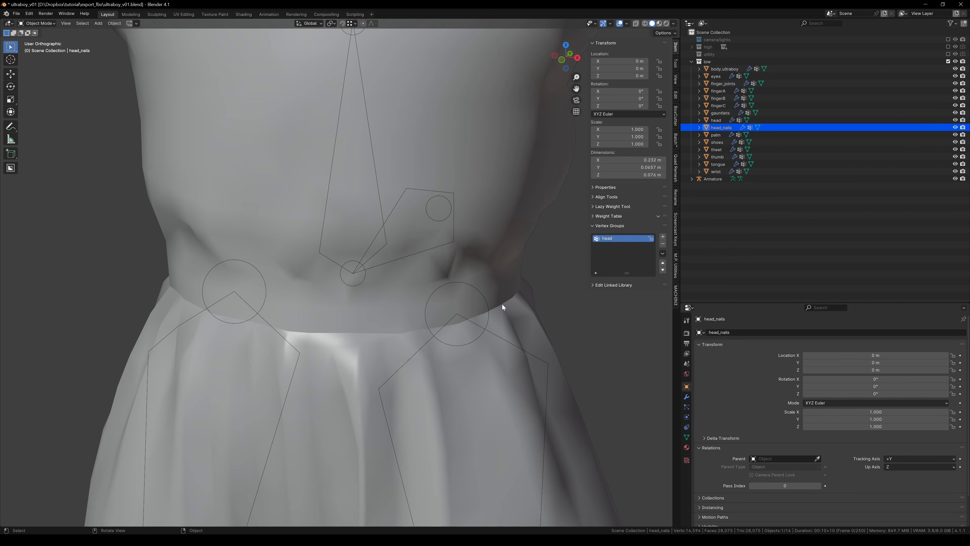
ctrl+middle_drag(502, 305, 366, 204)
shift+middle_drag(368, 292, 397, 279)
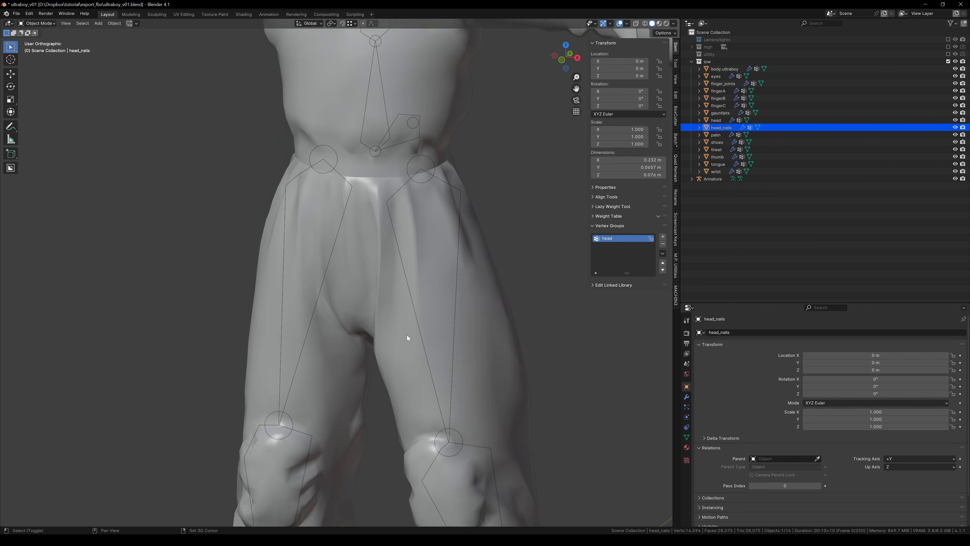
scroll(385, 190, down, 4)
shift+middle_drag(406, 335, 408, 359)
middle_drag(408, 359, 414, 337)
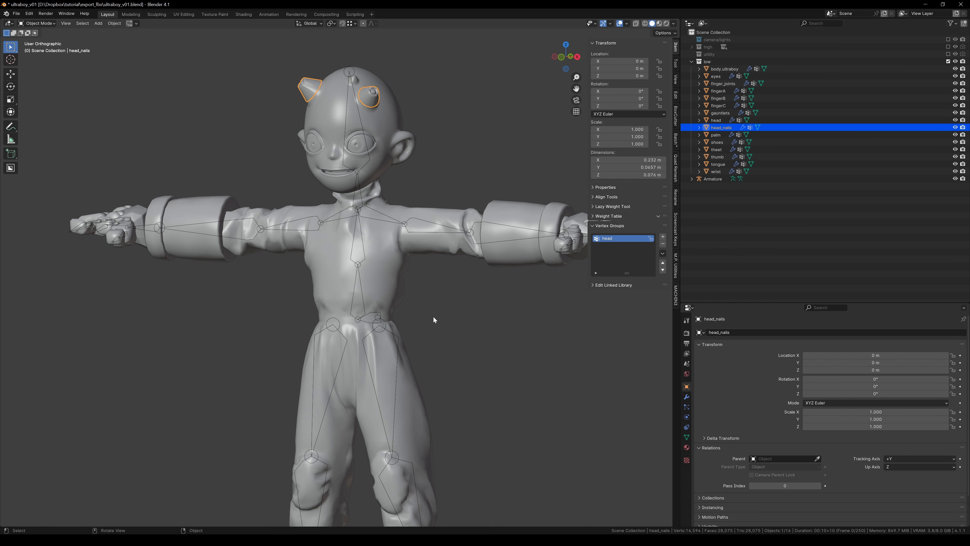
Open the head_nails mesh data properties and expand its Geometry Data section.
drag(768, 302, 769, 198)
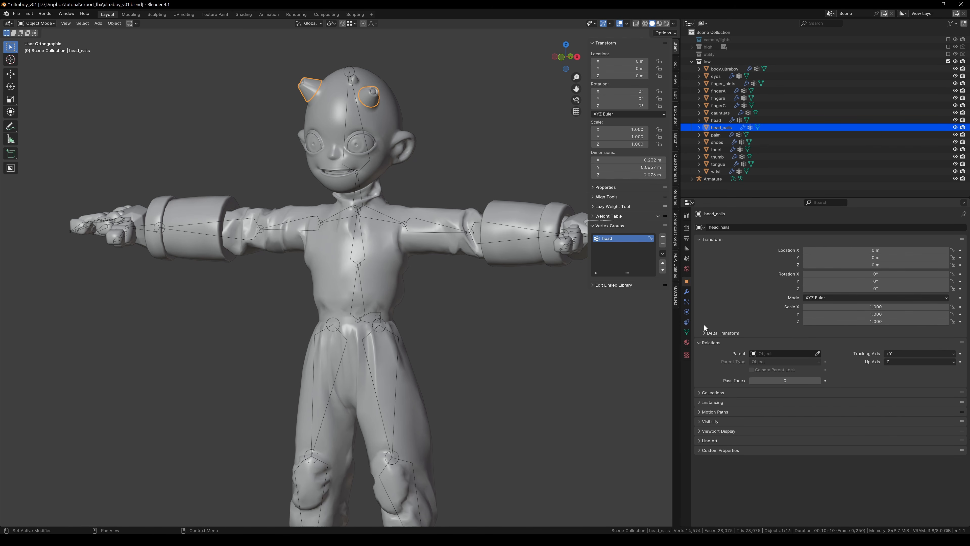
click(687, 332)
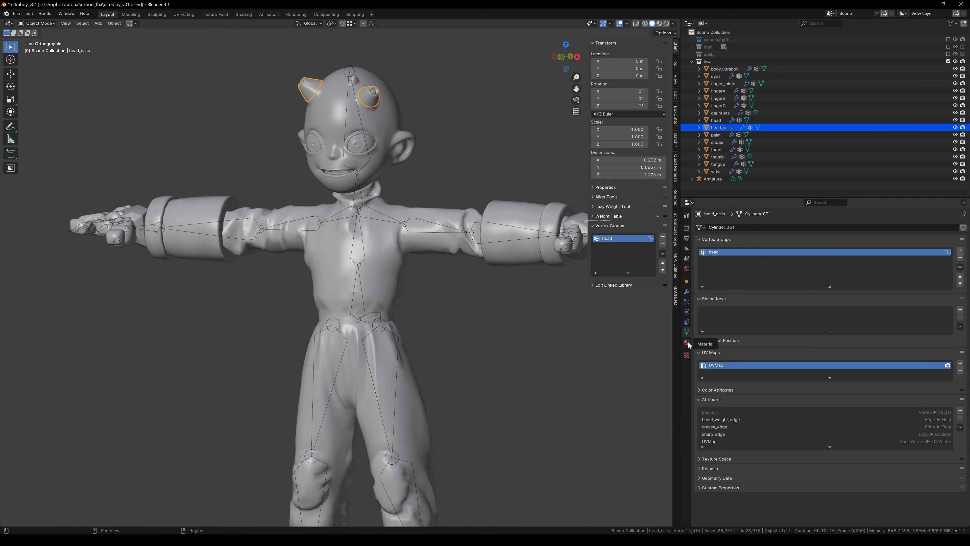
click(740, 478)
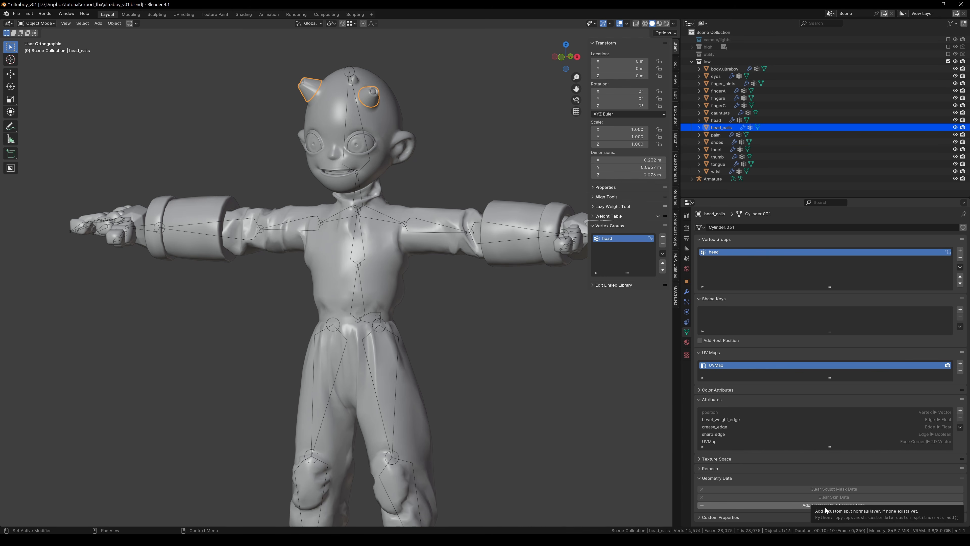
Select the armature and switch it to Rest Position.
middle_drag(514, 354, 469, 292)
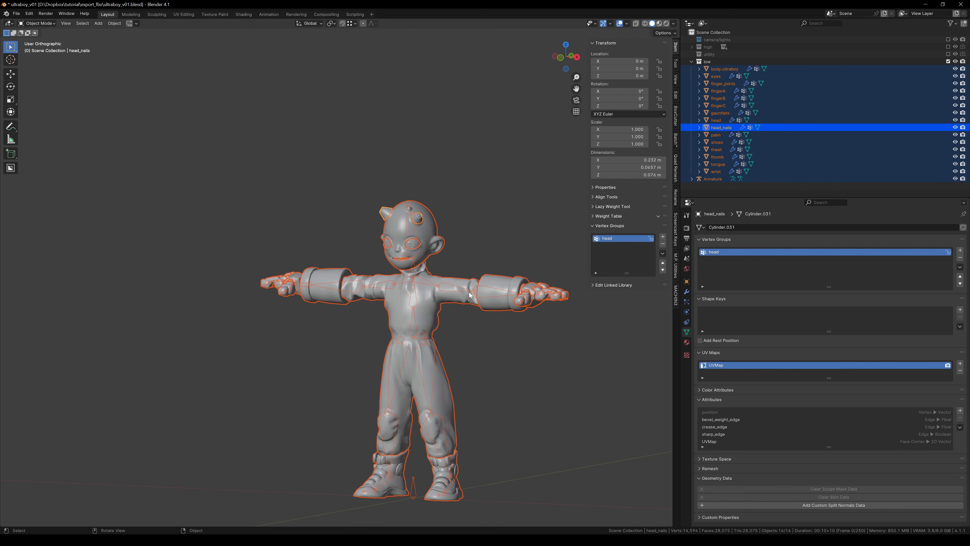
click(462, 290)
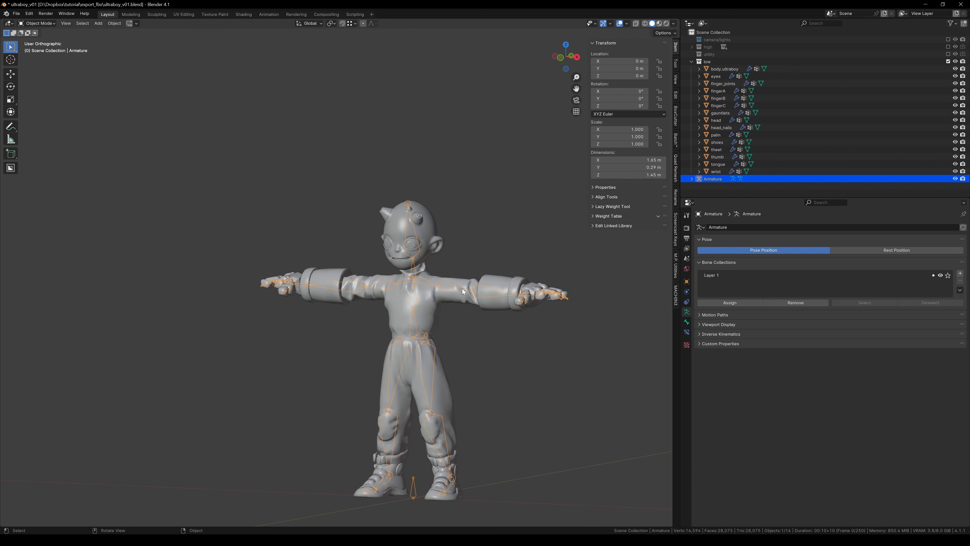
click(851, 251)
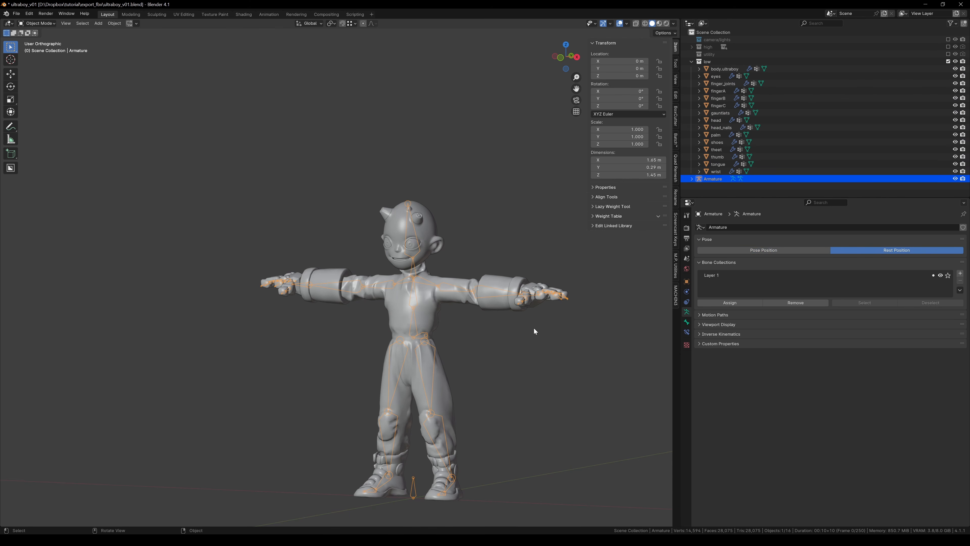
In Pose Mode from the front, compare the armature between Pose Position and Rest Position, finishing on Rest Position.
key(ctrl+Tab)
key(KP_1)
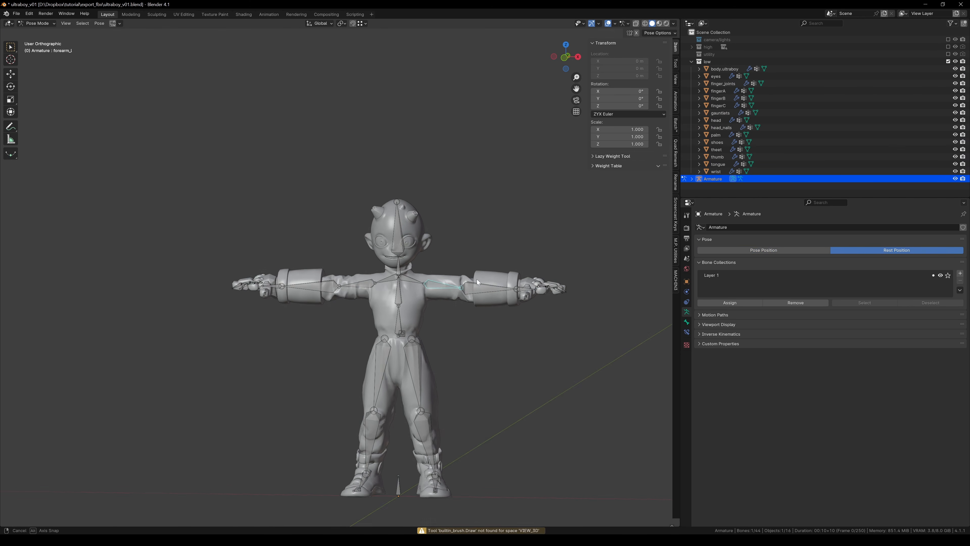
click(764, 250)
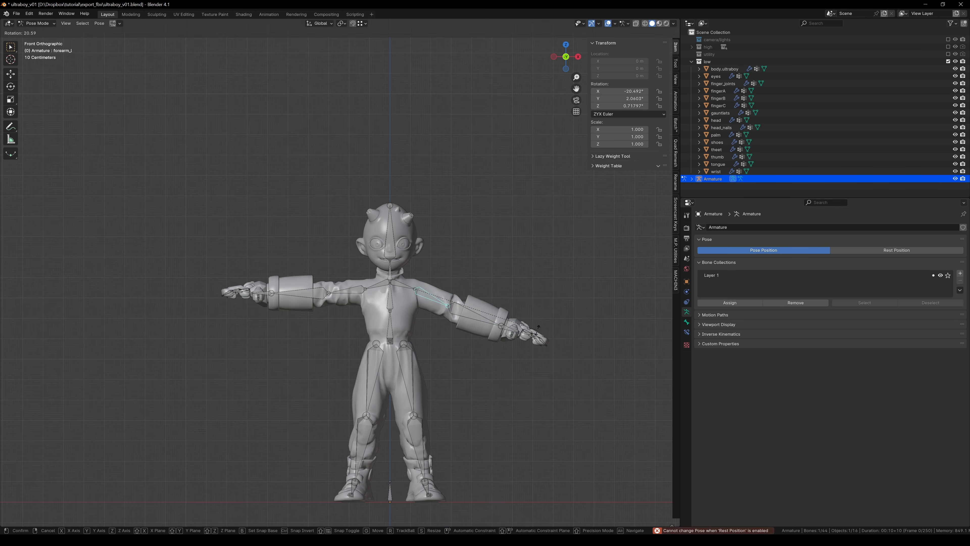
click(869, 251)
click(825, 252)
click(838, 252)
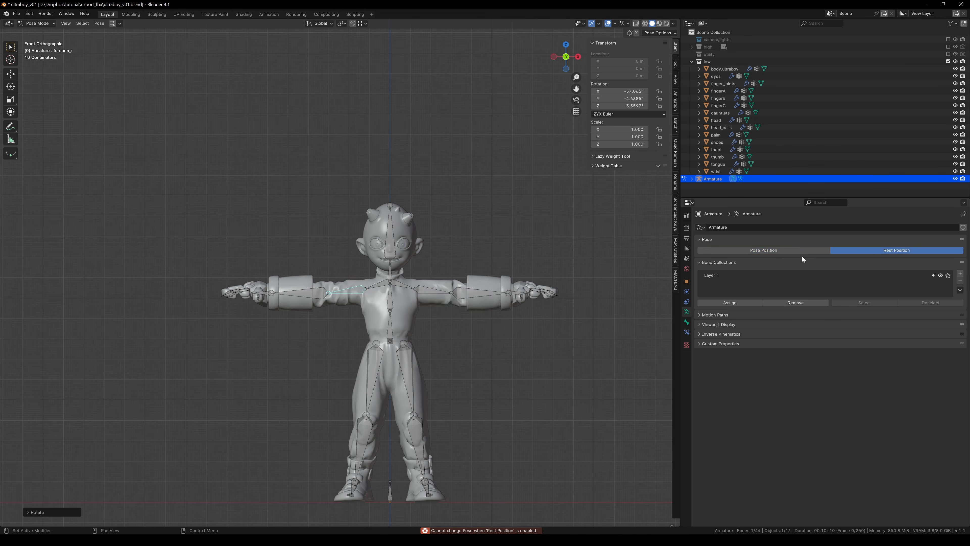
click(803, 253)
click(863, 251)
Return to Object Mode and select all objects in the scene.
key(ctrl+Tab)
middle_drag(382, 252, 441, 252)
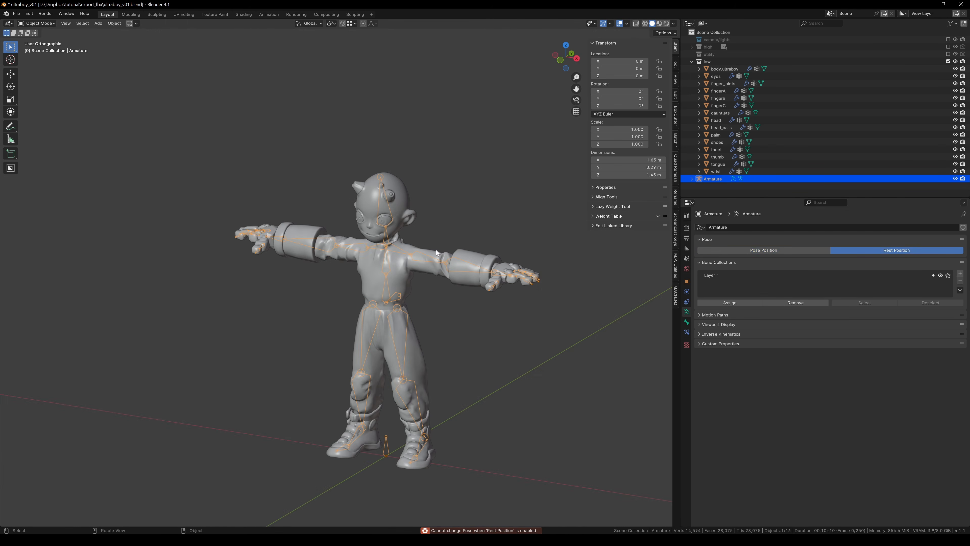
key(a)
shift+click(473, 258)
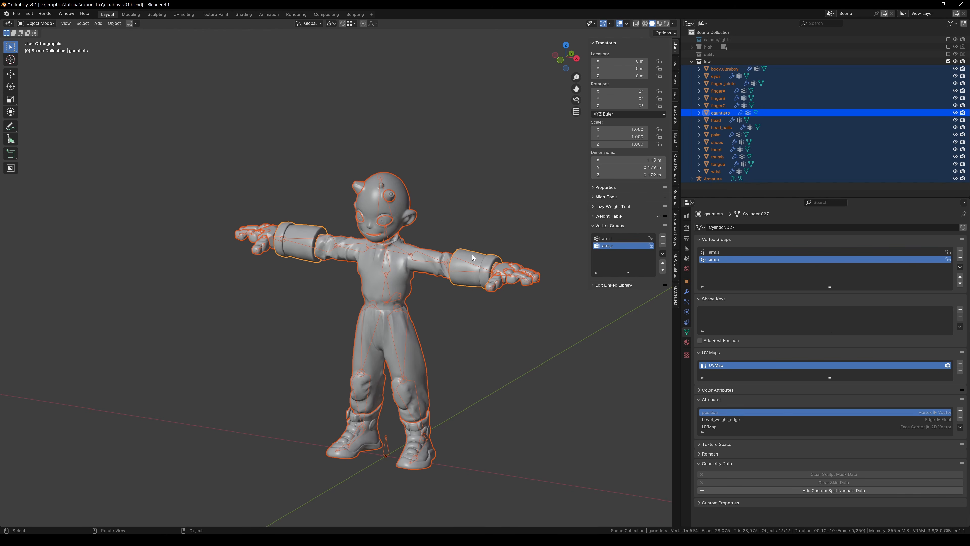
Open the FBX export dialog and limit the exported object types to Armature and Mesh.
key(F4)
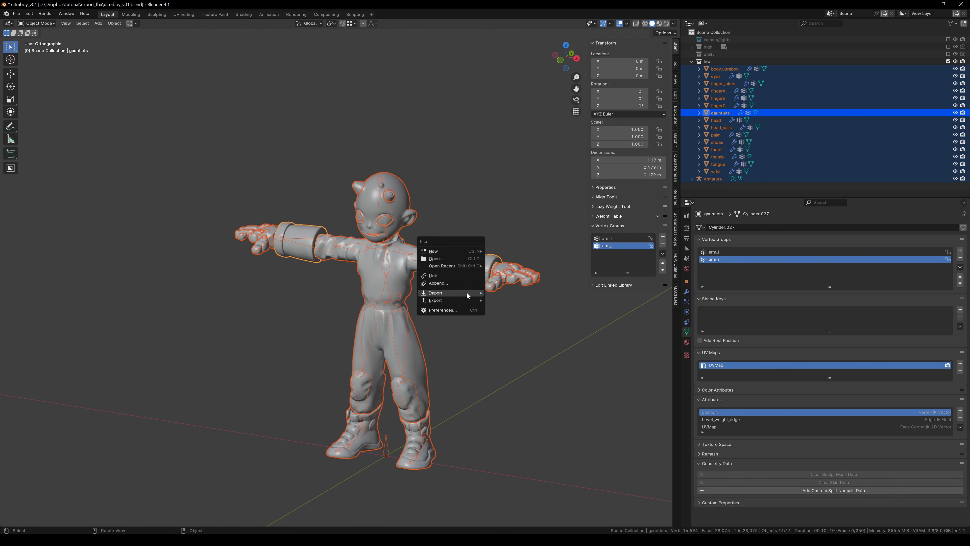
mouse_move(467, 300)
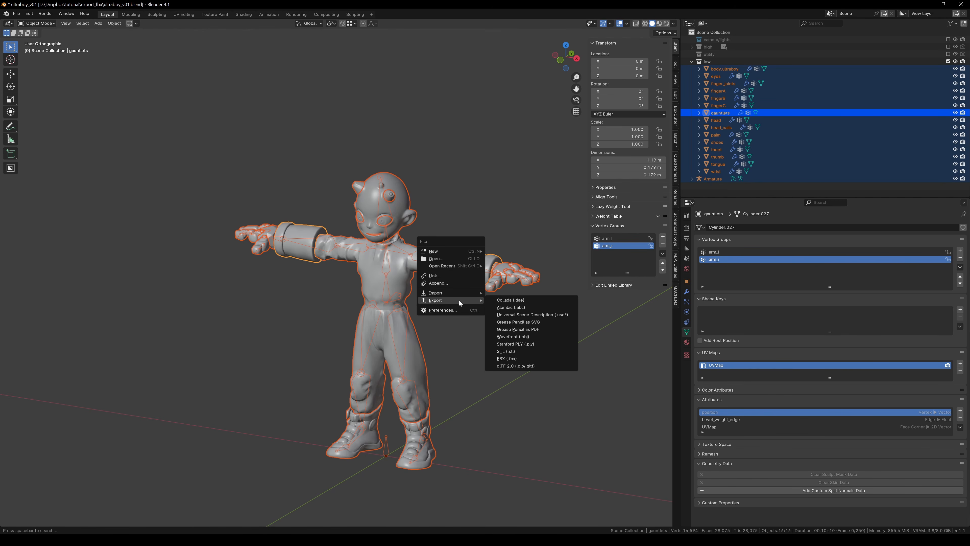
click(521, 358)
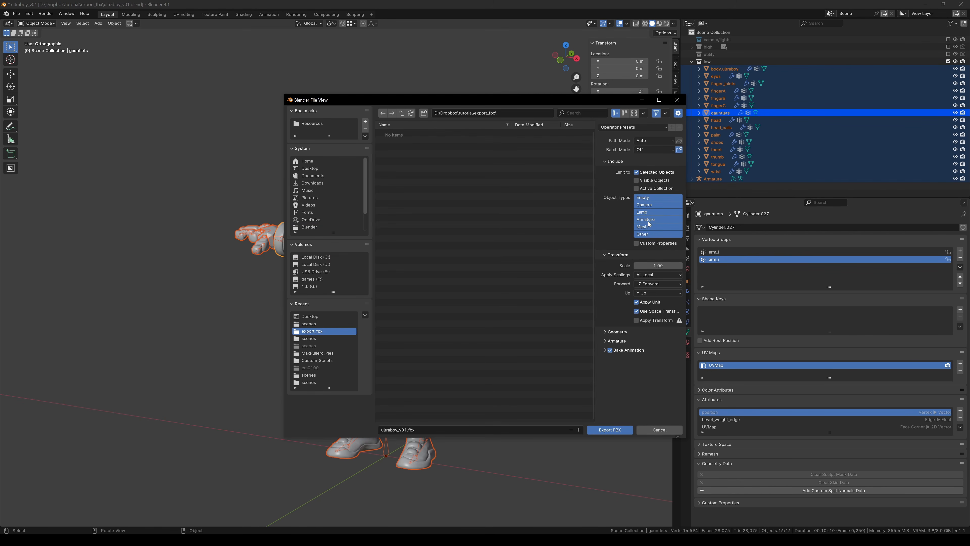
drag(648, 220, 649, 227)
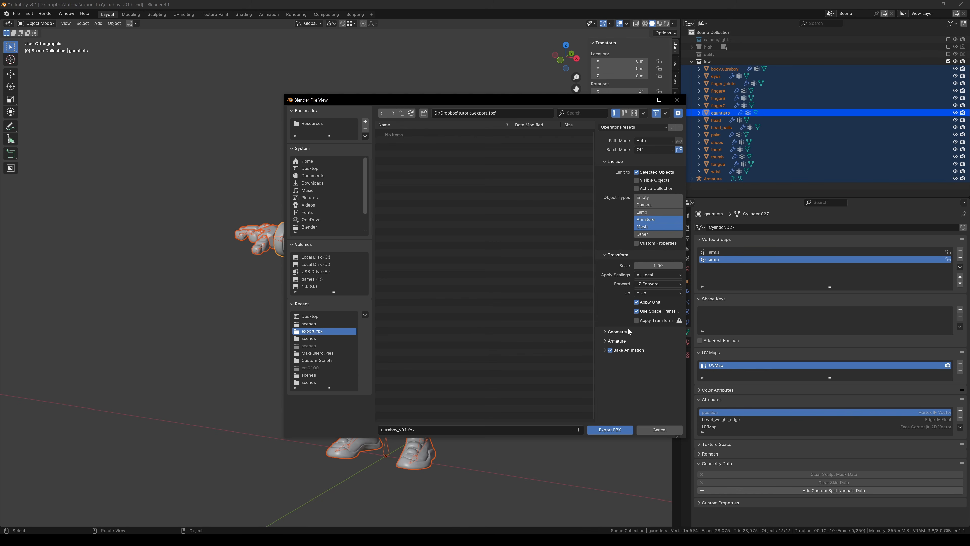
Expand the Geometry and Armature export sections and disable Add Leaf Bones and Bake Animation.
click(617, 332)
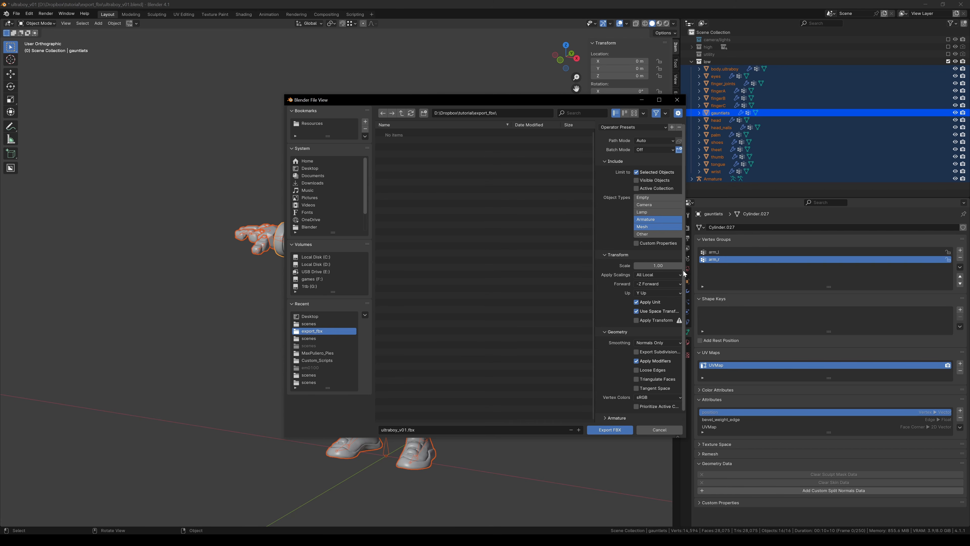
scroll(683, 270, down, 1)
click(608, 409)
scroll(607, 376, down, 4)
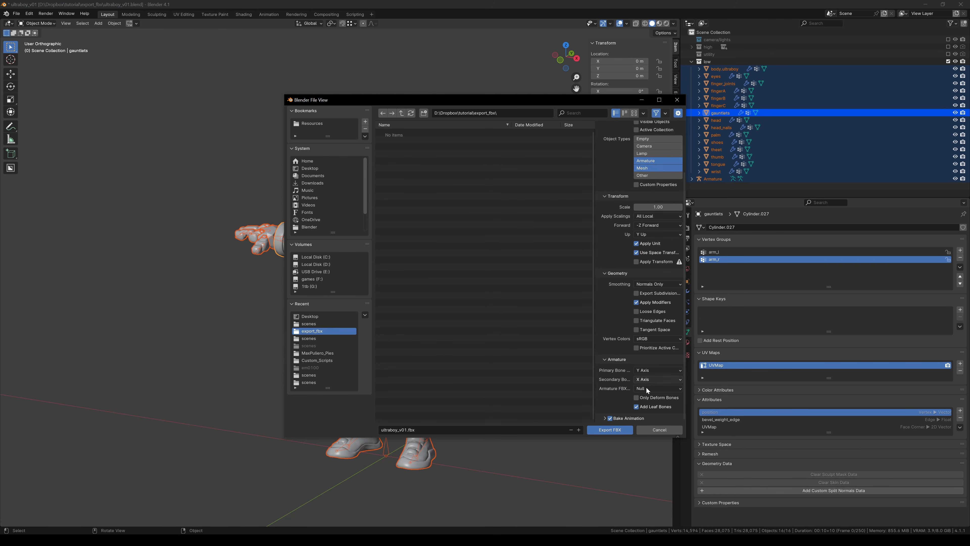
click(636, 407)
click(610, 419)
Export the FBX to the Desktop as ultraboy_v01.fbx and import it into Maya by dropping it into the viewport.
click(310, 169)
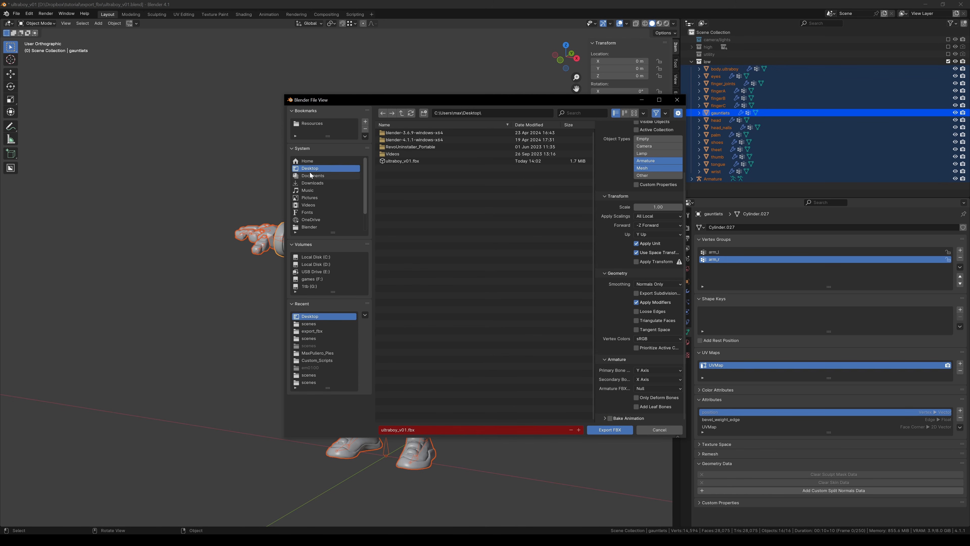
click(605, 430)
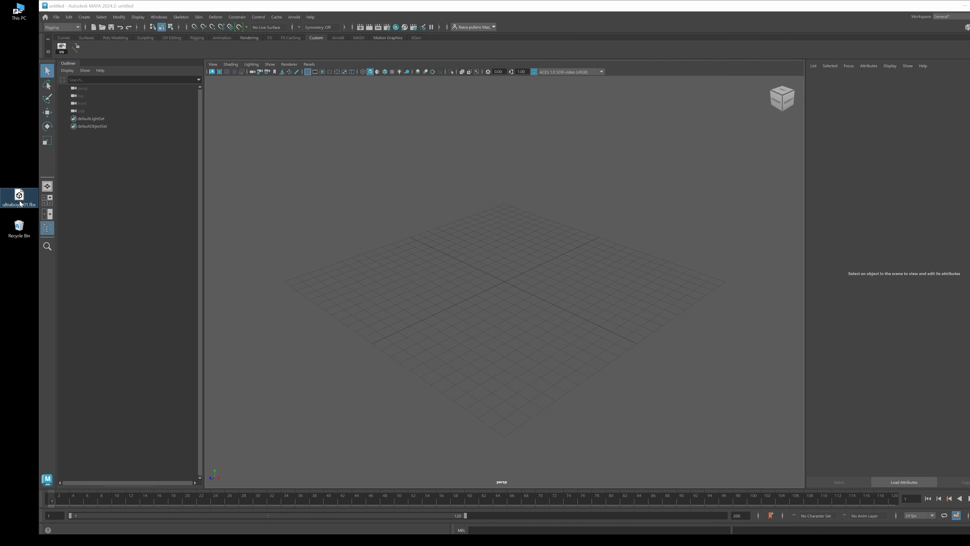
drag(21, 202, 436, 254)
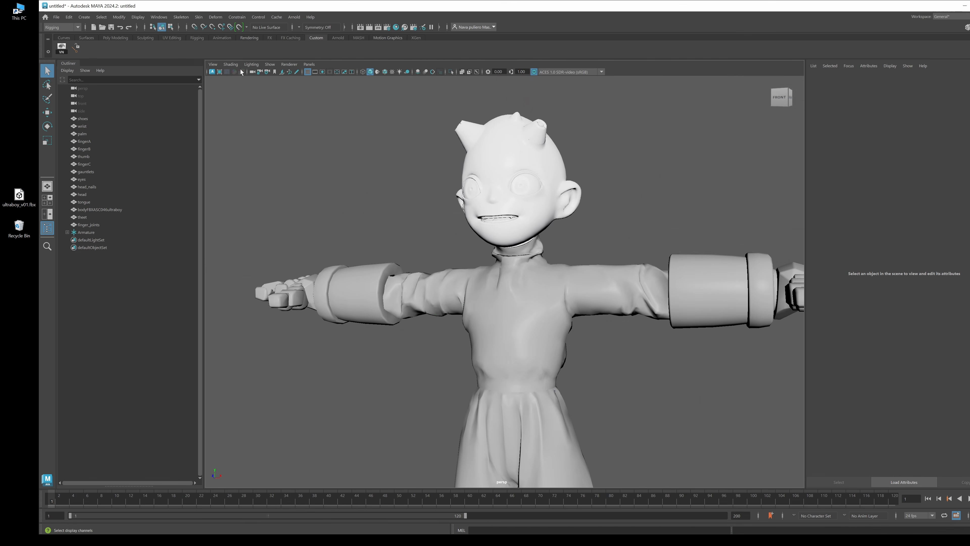
Toggle Use Default Material shading in the viewport.
click(230, 64)
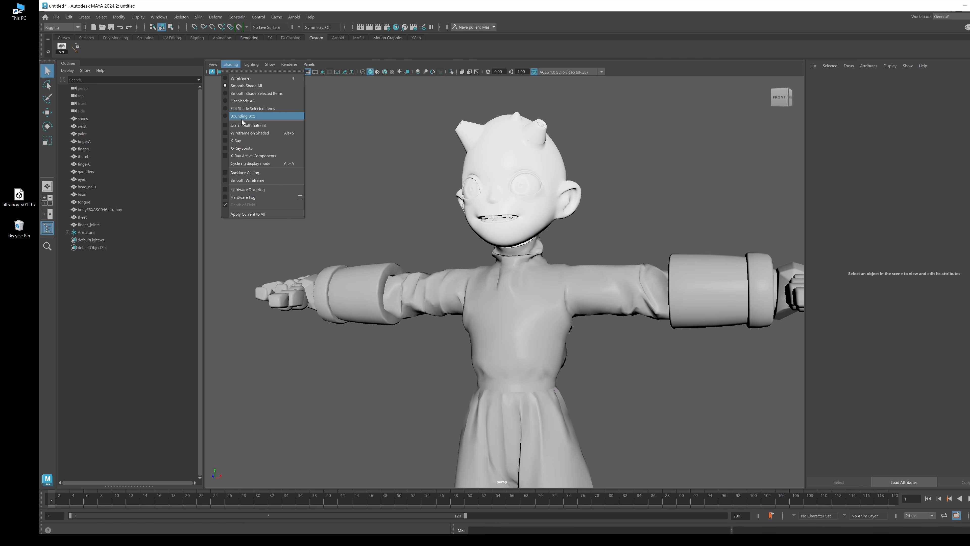
click(246, 126)
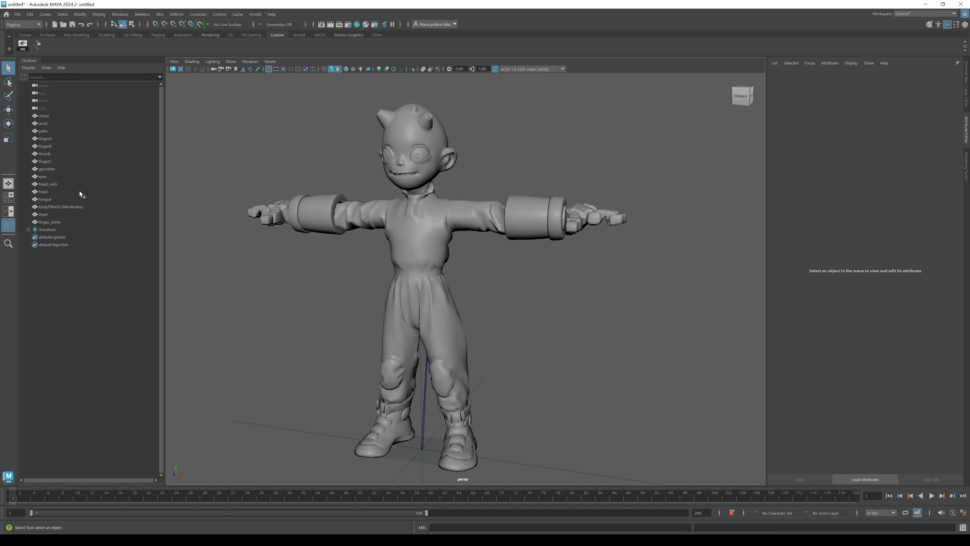
Select the body and gauntlet meshes to inspect their channel attributes, then clear the selection.
click(58, 207)
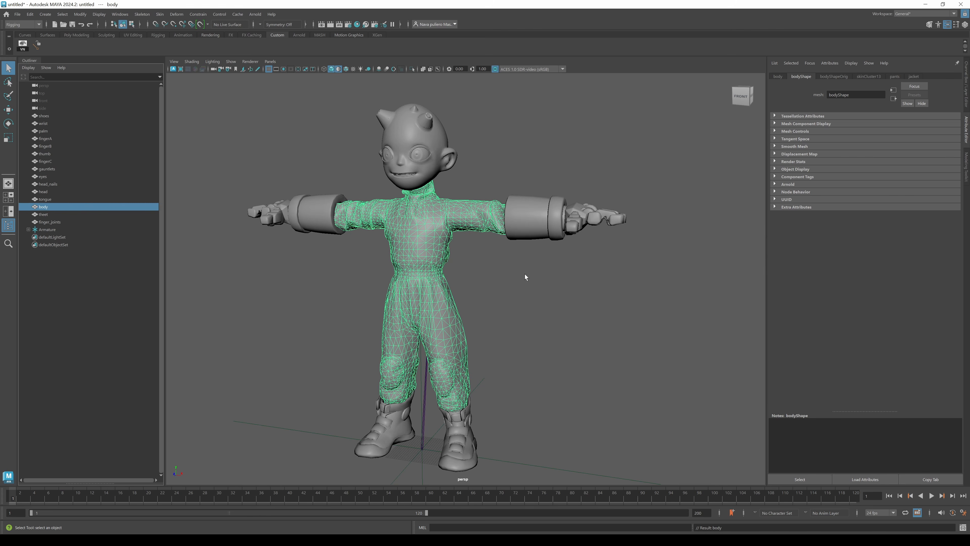
click(966, 76)
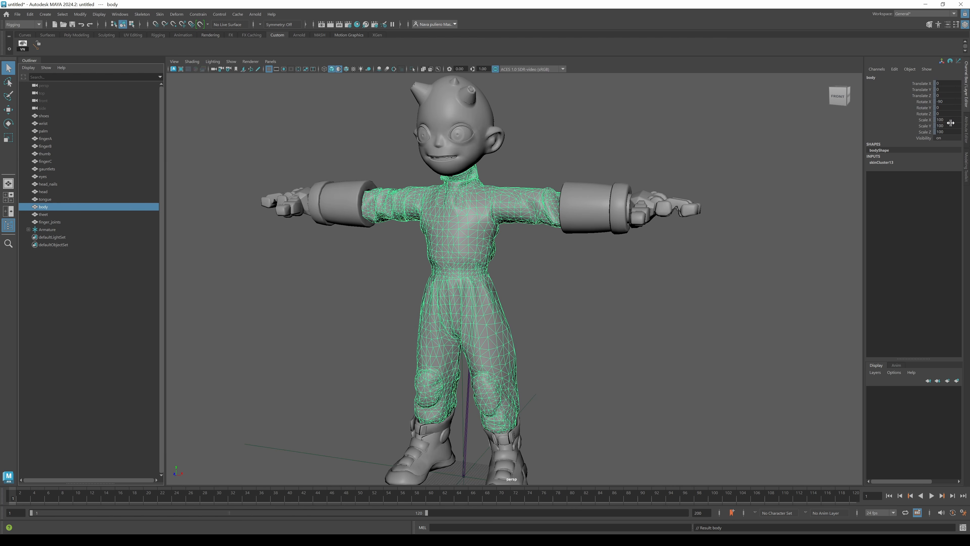
click(605, 203)
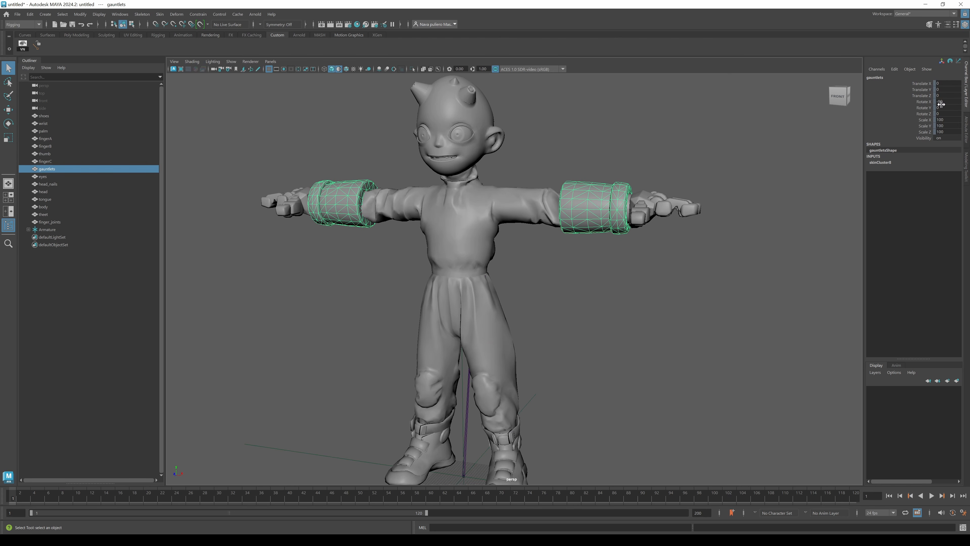
click(591, 212)
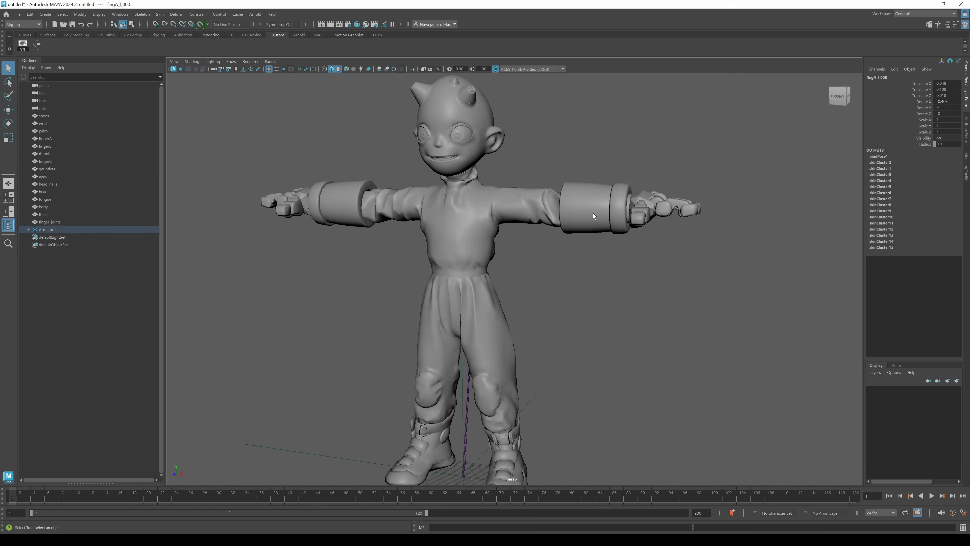
click(590, 212)
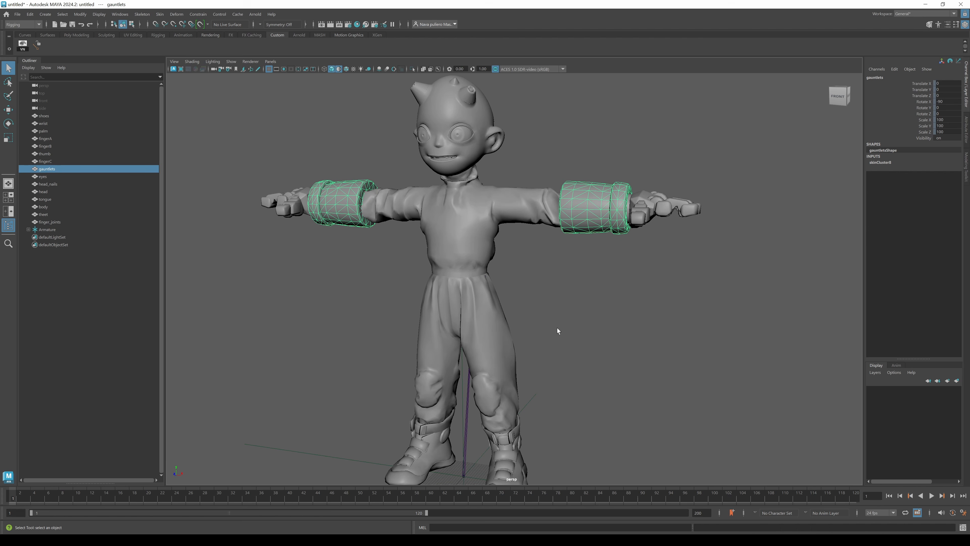
alt+drag(535, 363, 554, 336)
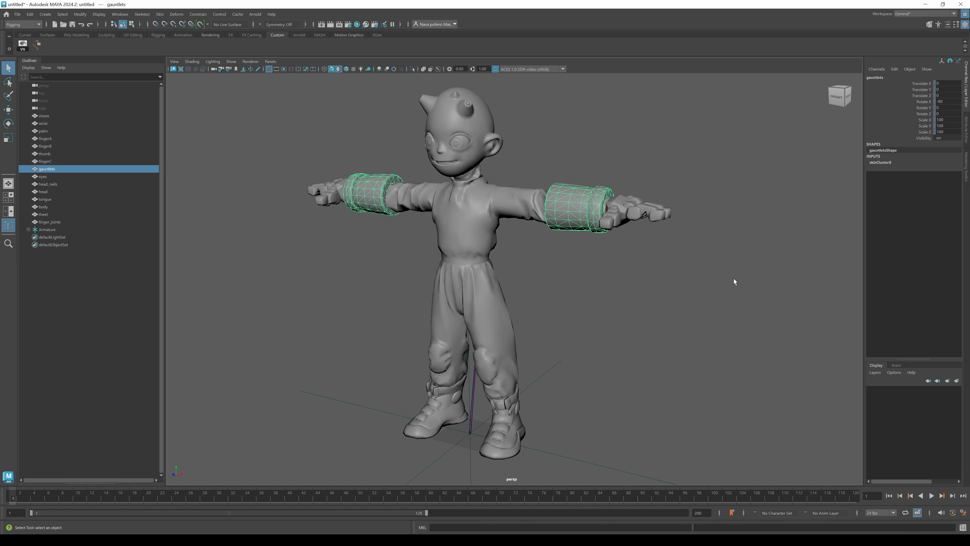
click(340, 284)
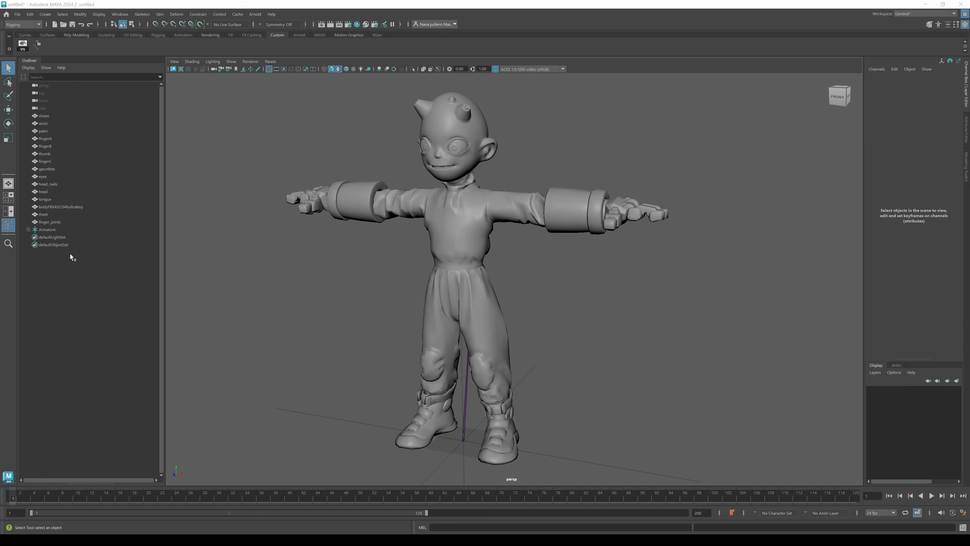
Expand the Armature and root in the Outliner to inspect the imported joint hierarchy.
click(53, 232)
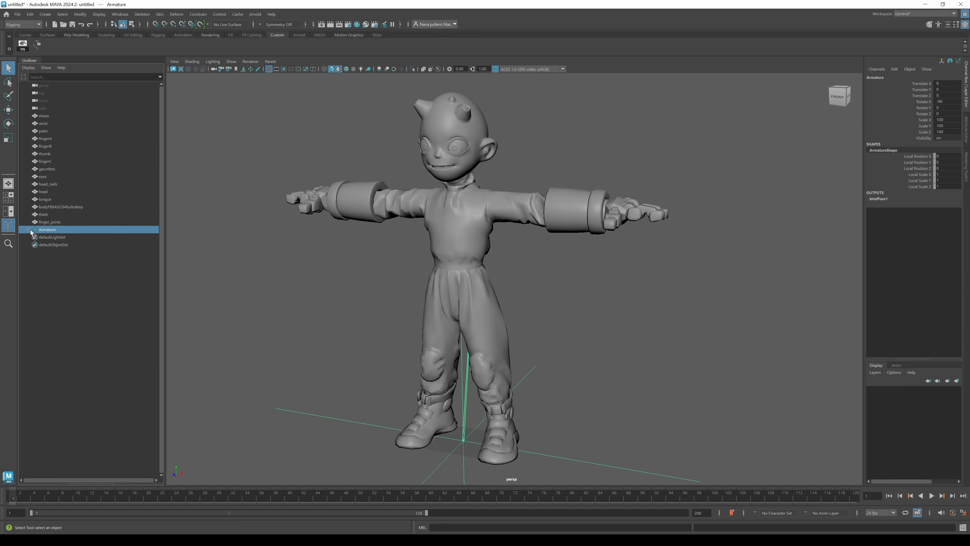
click(29, 229)
click(51, 238)
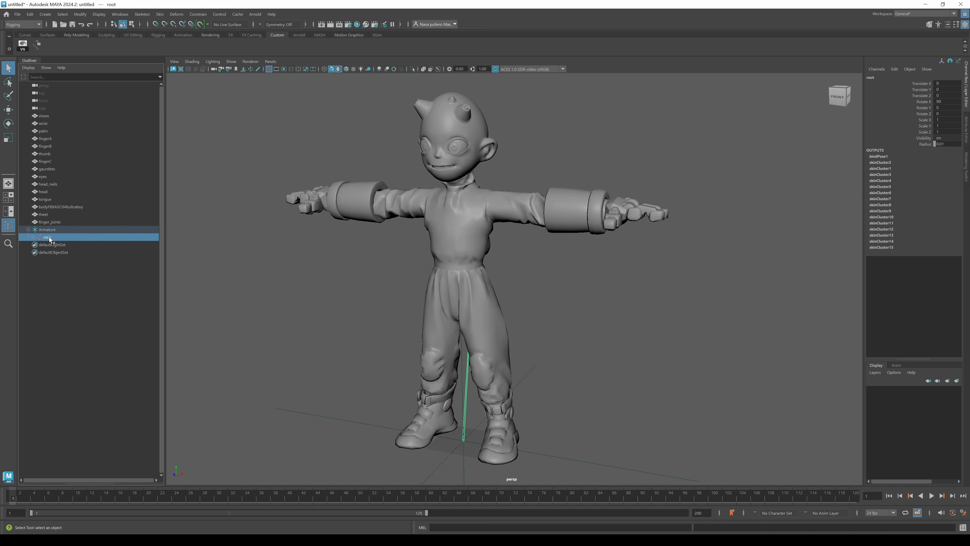
shift+click(34, 237)
scroll(160, 224, down, 5)
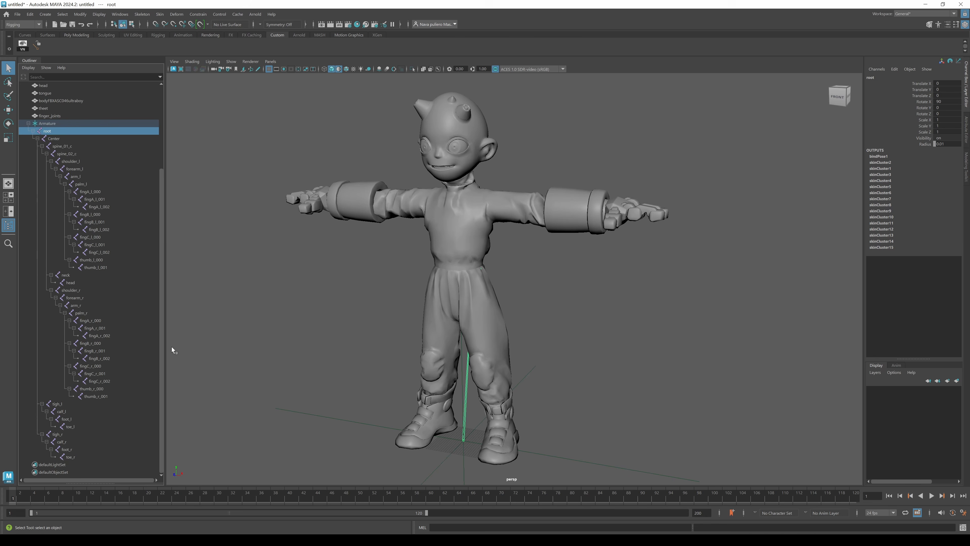
click(438, 69)
drag(161, 263, 161, 199)
click(34, 215)
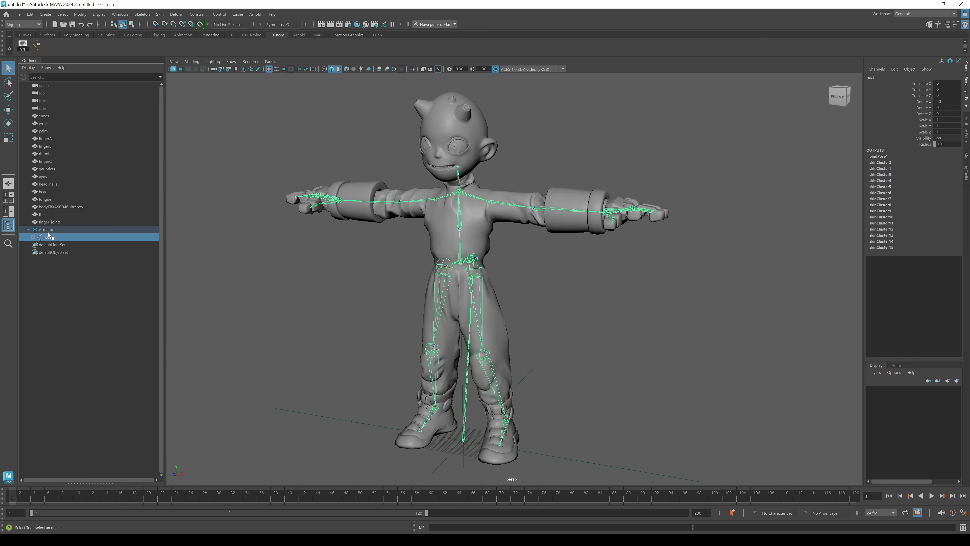
key(Up)
key(Down)
key(Up)
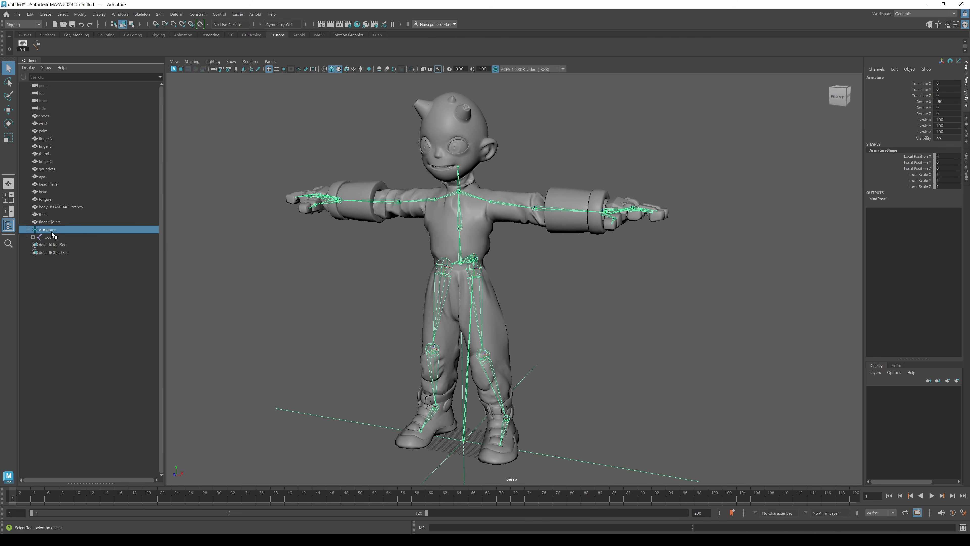
key(Down)
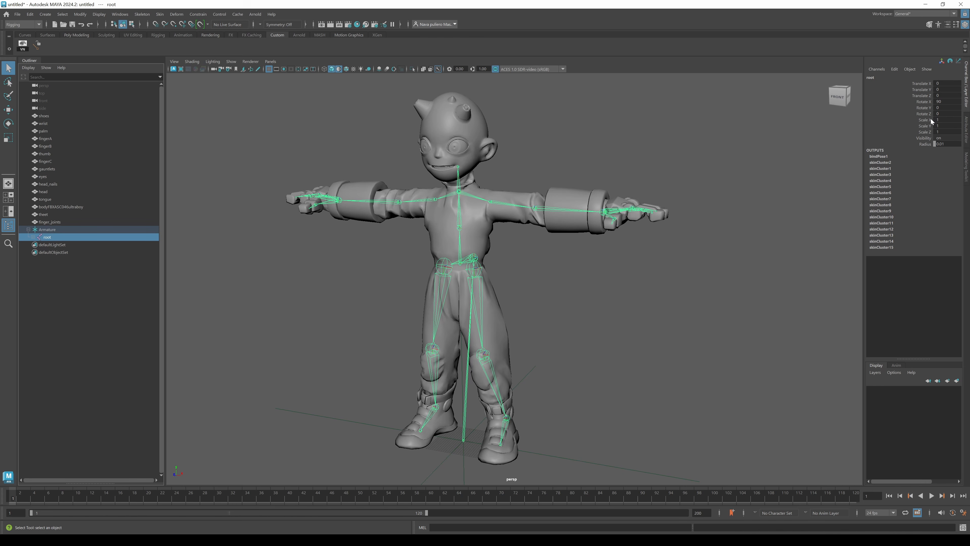
click(55, 229)
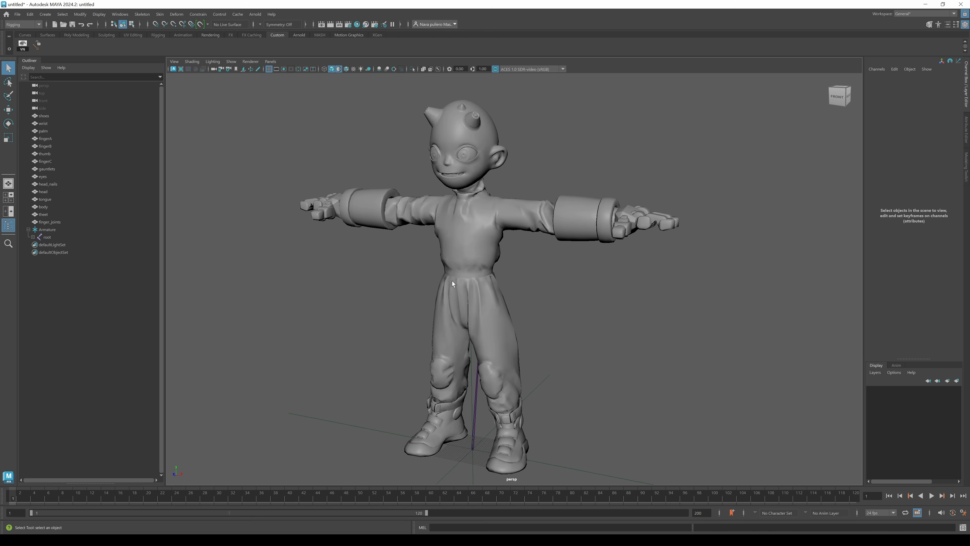
Open the Import options, set the file type to FBX and review the FBX import preset.
click(18, 14)
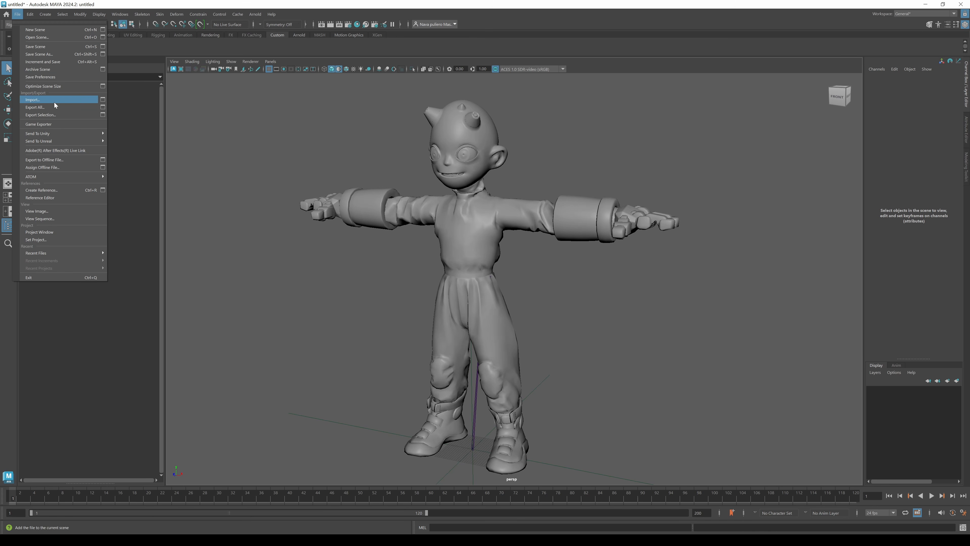
click(102, 100)
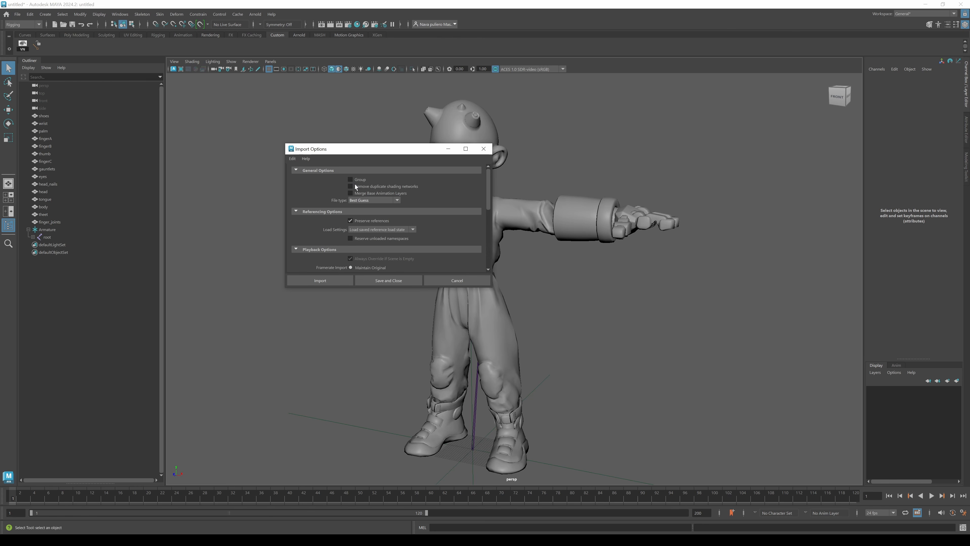
click(363, 201)
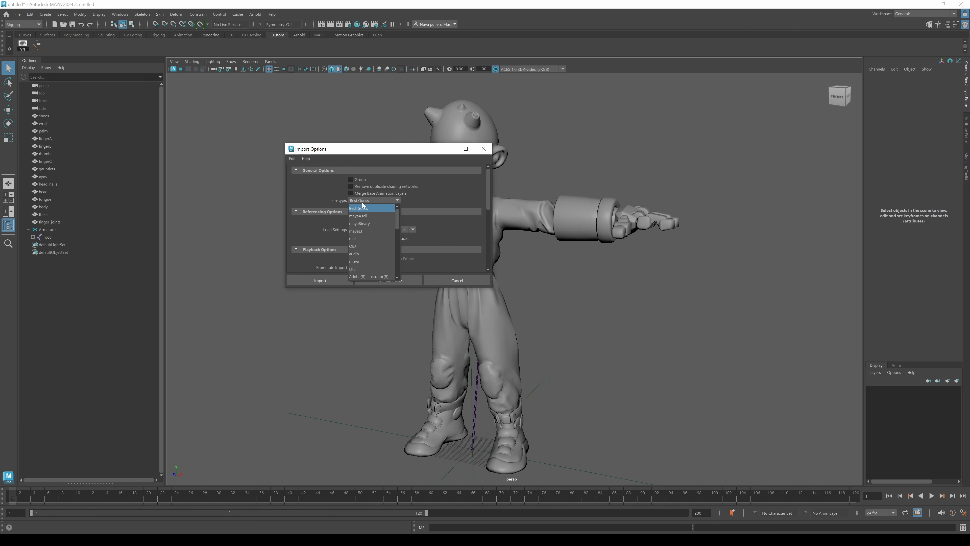
drag(399, 217, 400, 268)
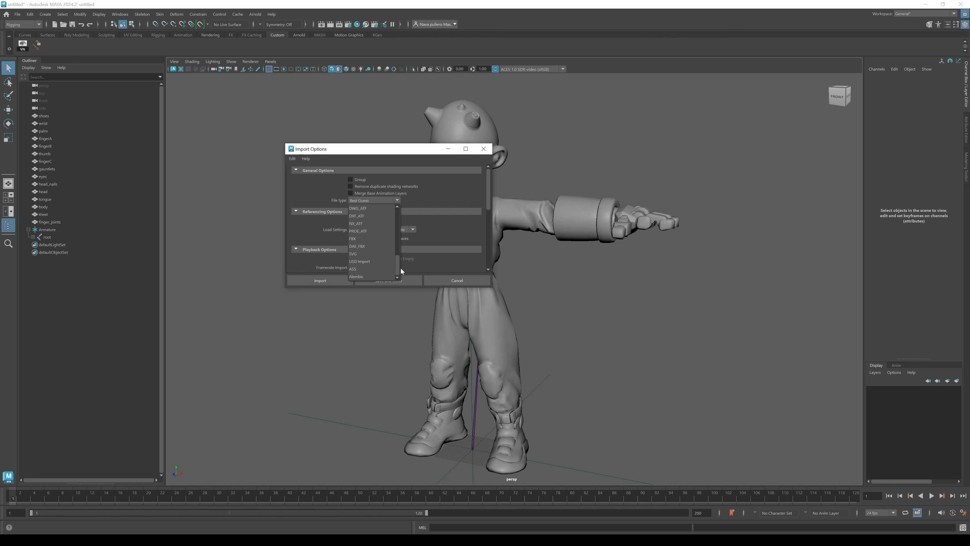
click(384, 233)
drag(488, 188, 487, 258)
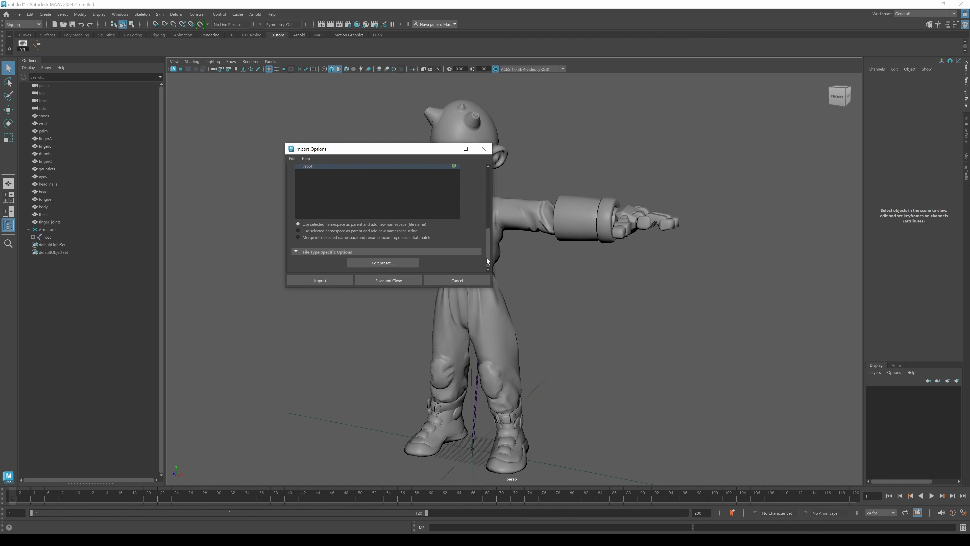
click(404, 265)
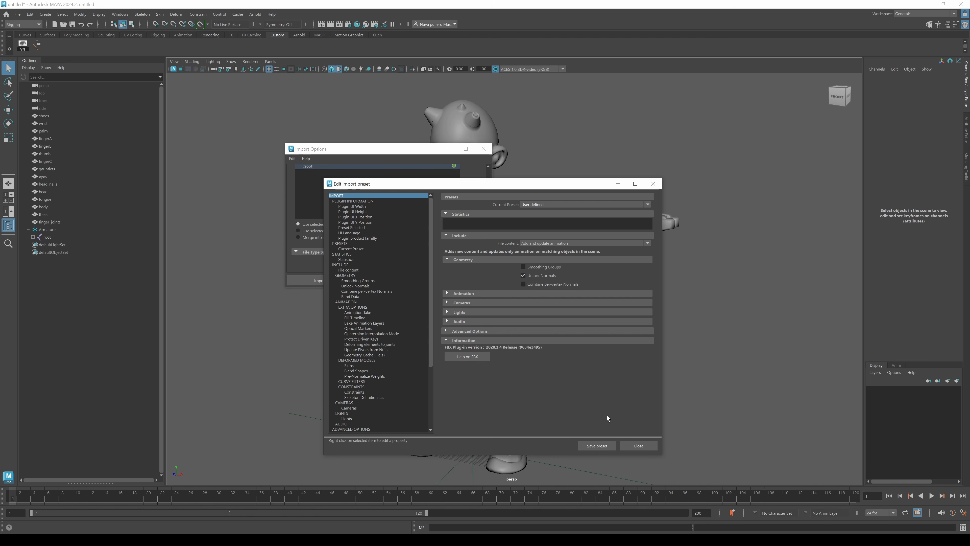
click(639, 445)
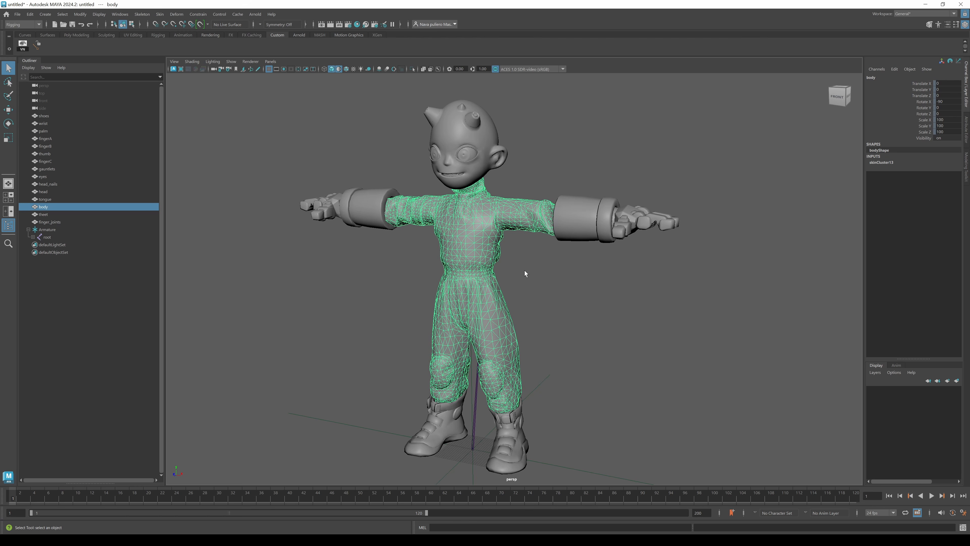
Select the character's head and tear off the Polygons display menu.
scroll(524, 271, up, 6)
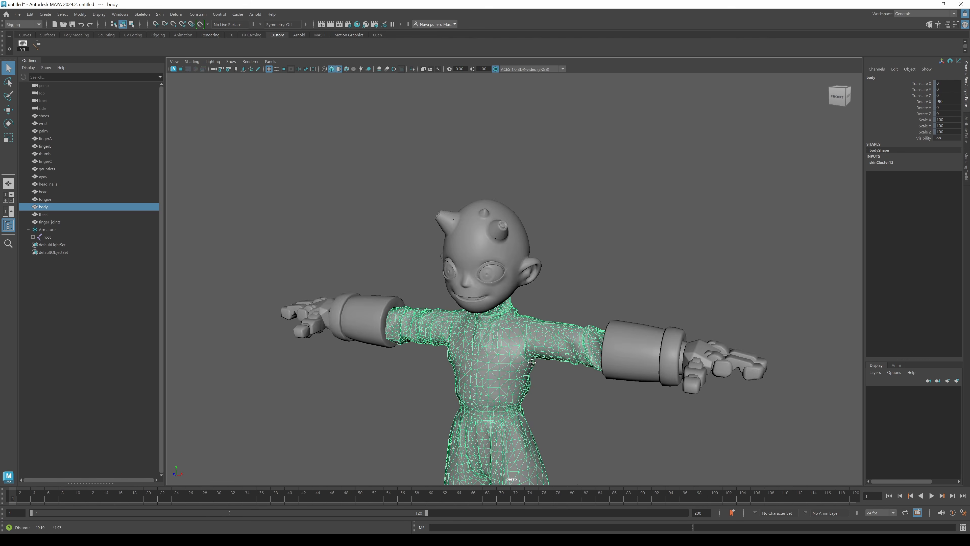
click(518, 251)
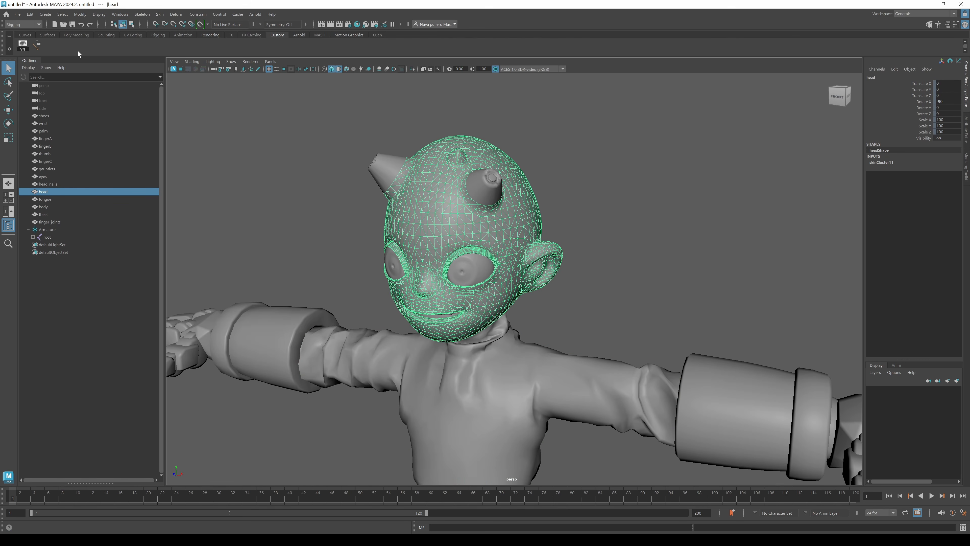
click(100, 15)
mouse_move(154, 117)
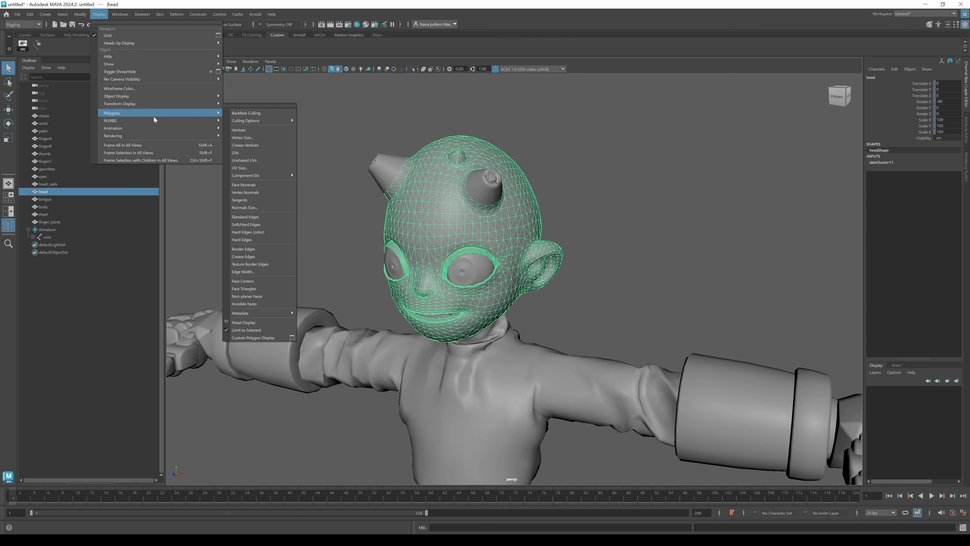
click(259, 105)
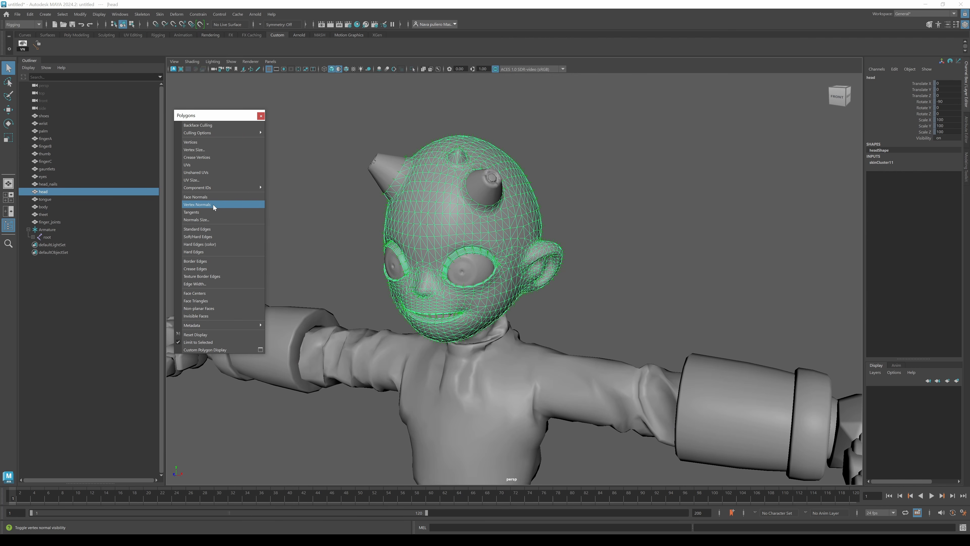
Examine the head mesh's wireframe up close, then close the Polygons menu.
alt+drag(430, 198, 483, 136)
scroll(483, 137, up, 3)
alt+middle_drag(483, 136, 507, 229)
scroll(507, 229, up, 8)
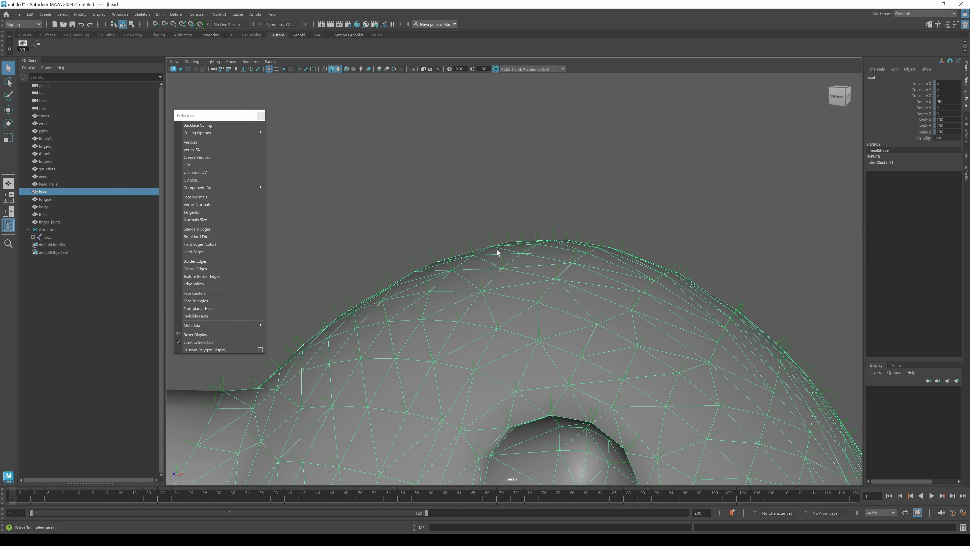
alt+drag(468, 248, 476, 233)
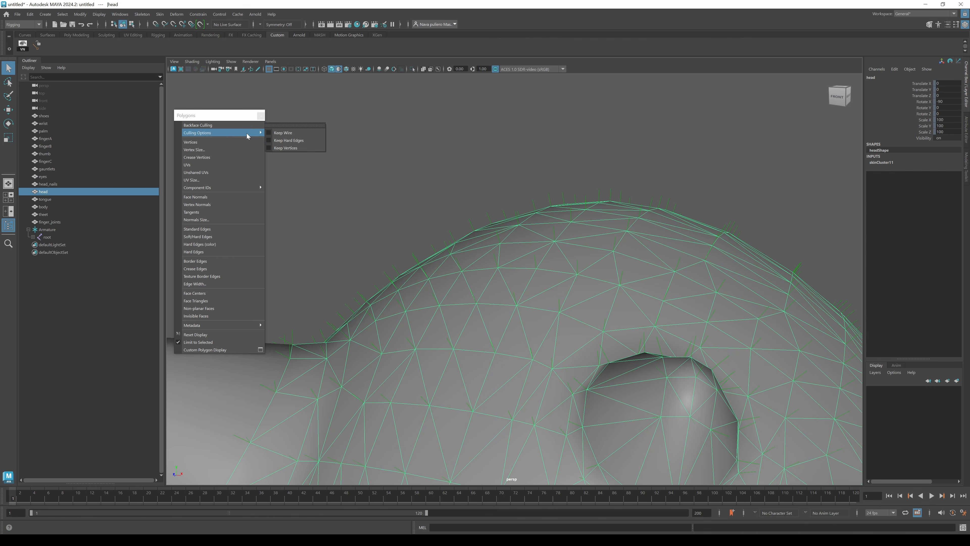
click(262, 117)
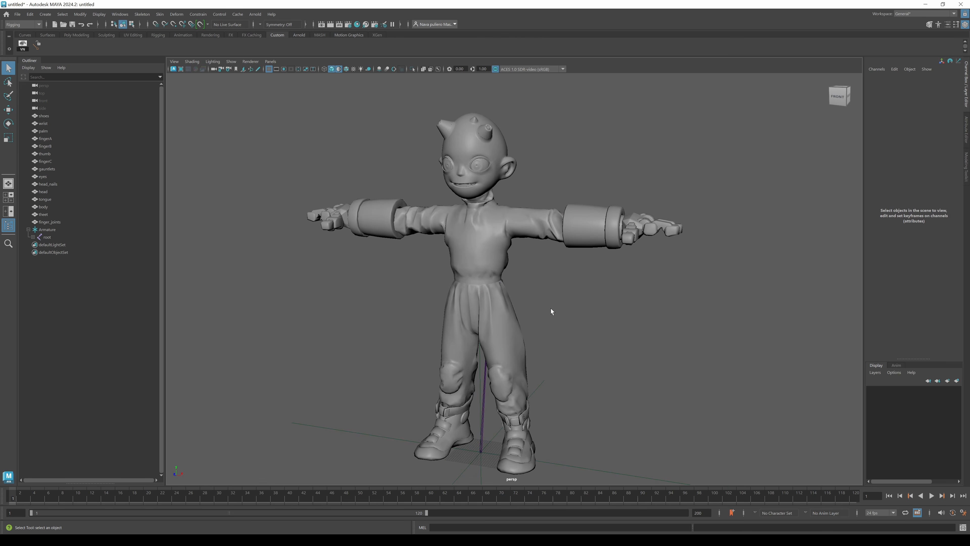
Display joints through the mesh and test-rotate the left forearm joint, undoing the rotation.
click(438, 69)
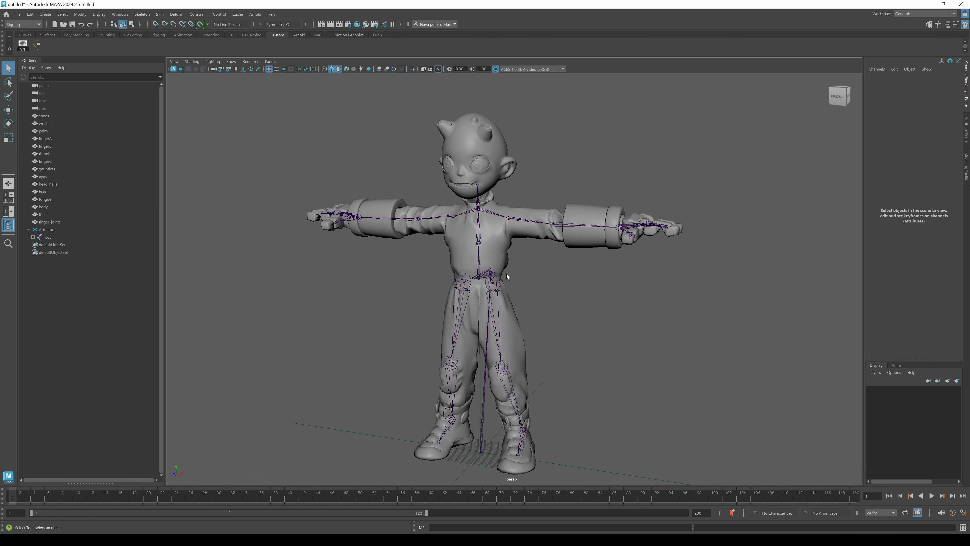
click(504, 218)
click(542, 224)
key(e)
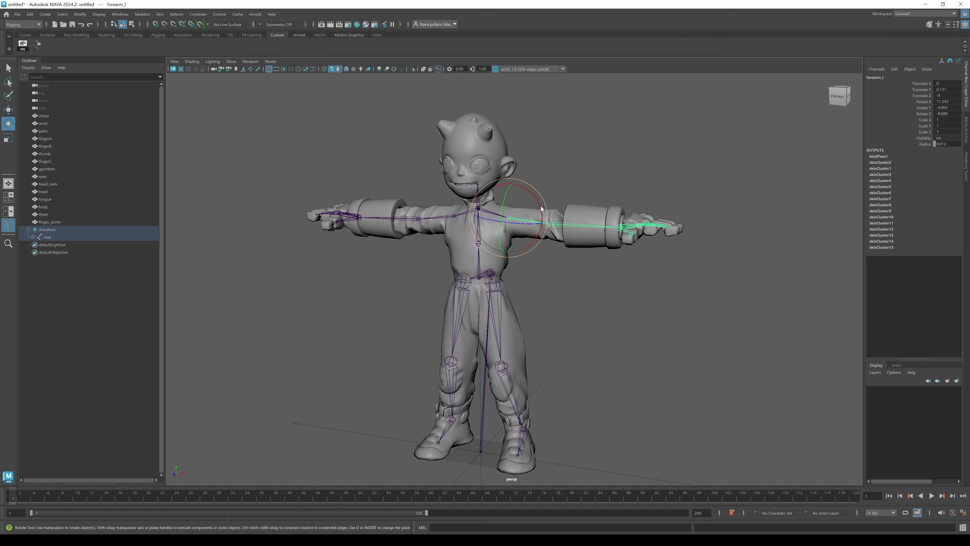
drag(541, 207, 534, 244)
key(ctrl+z)
Test-rotate the right forearm and left thigh joints to check skinning, undoing each rotation.
click(437, 216)
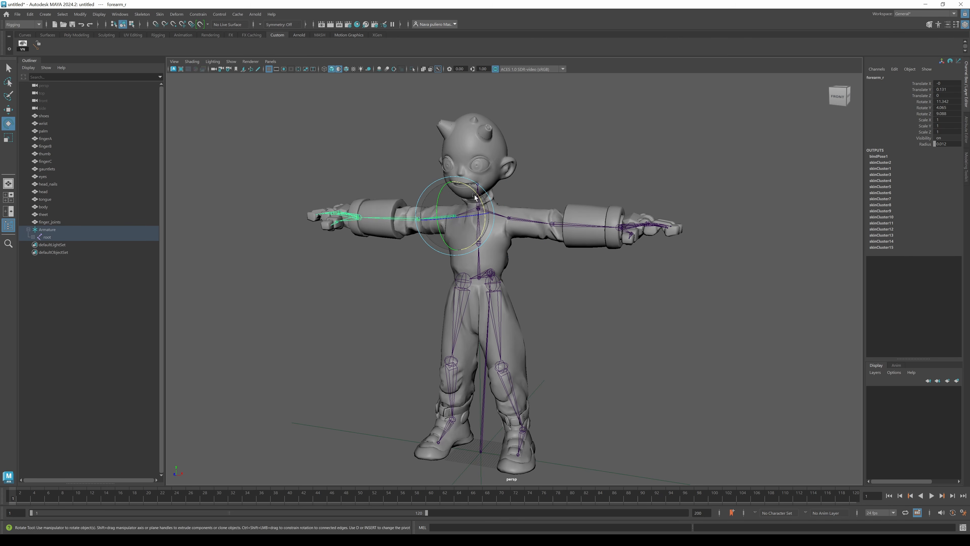
drag(475, 197, 510, 272)
key(ctrl+z)
click(503, 313)
click(503, 313)
key(ctrl+z)
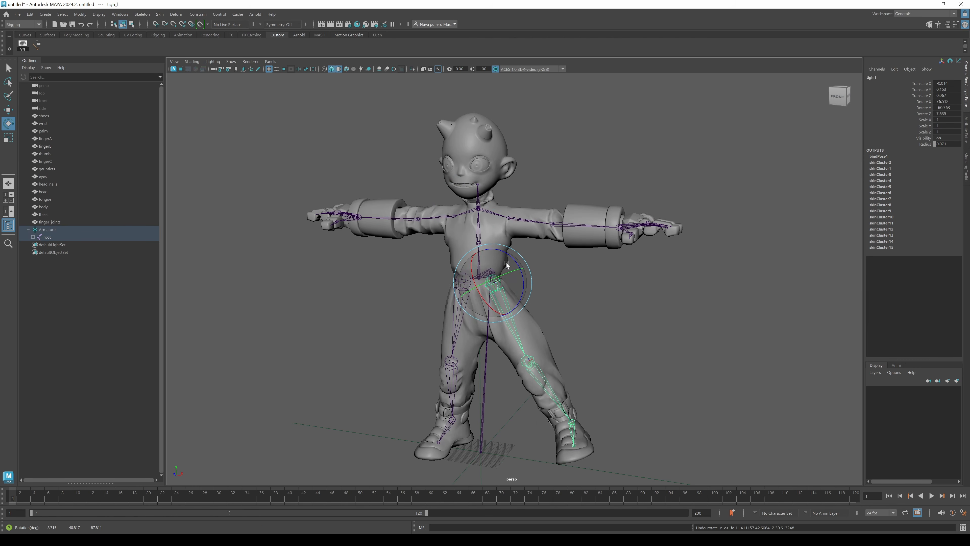
key(ctrl+z)
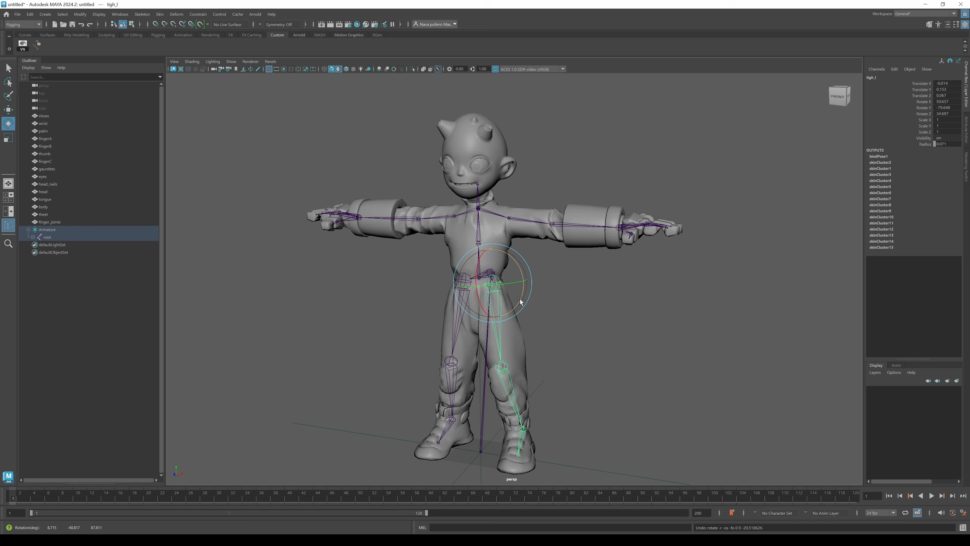
Try setting the rotations of all joints under the armature root to 0, then undo the change.
click(538, 223)
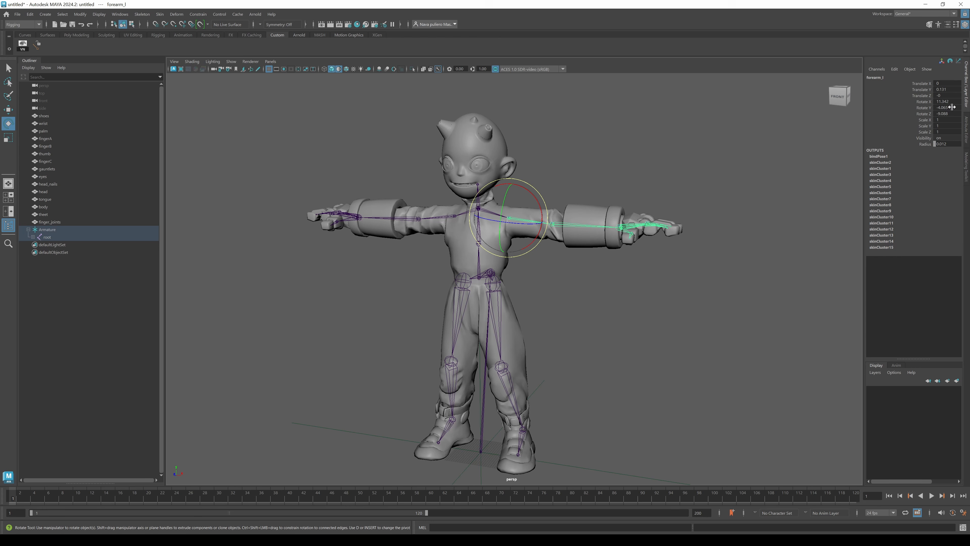
click(496, 297)
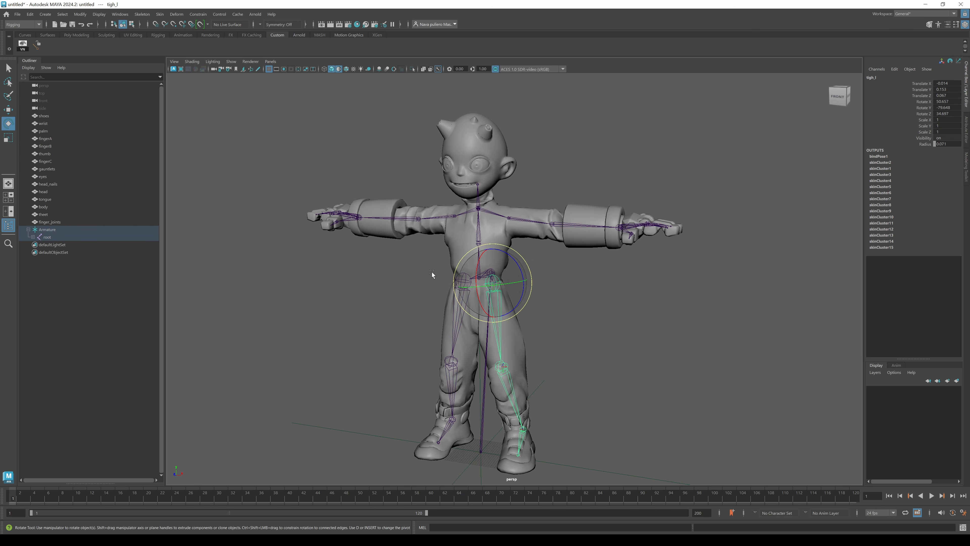
click(33, 236)
click(47, 237)
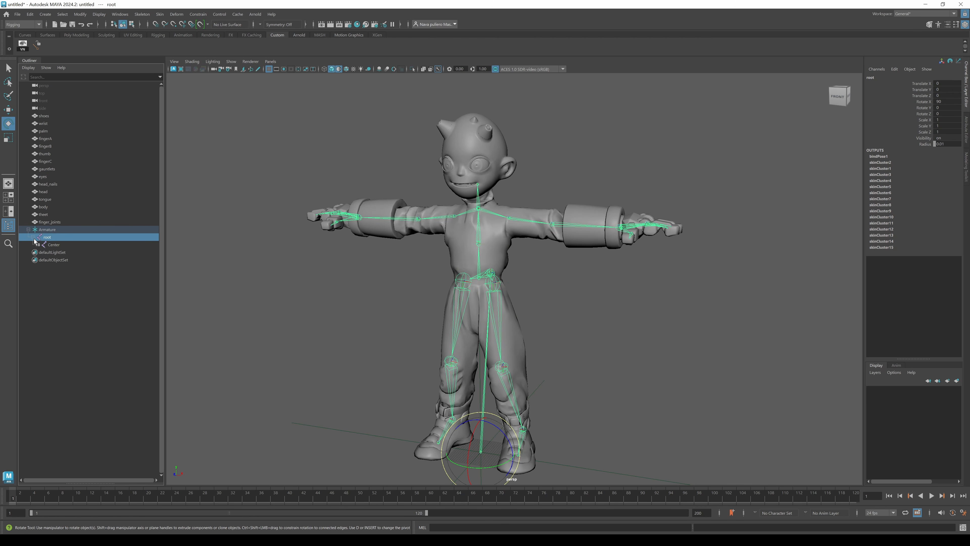
shift+click(37, 244)
scroll(93, 443, down, 5)
shift+click(71, 457)
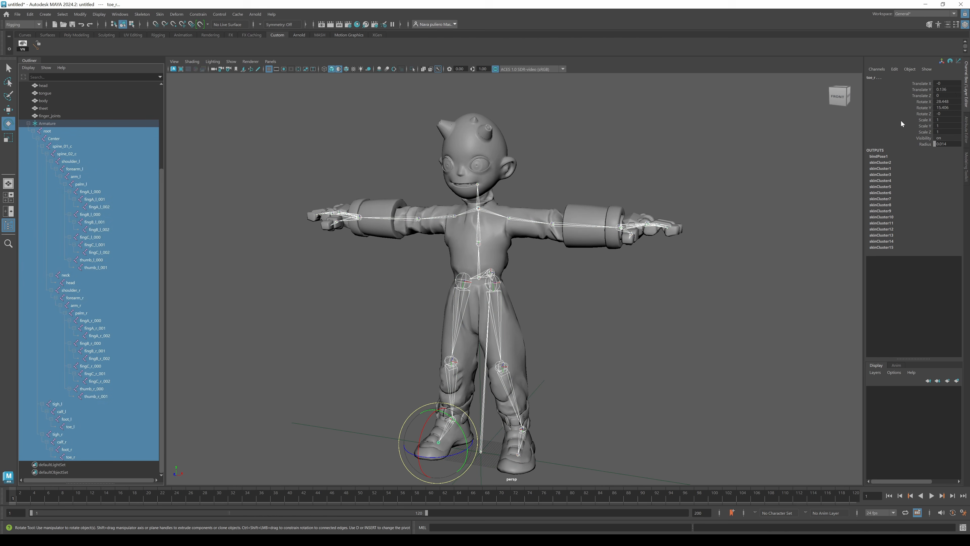
drag(954, 102, 952, 120)
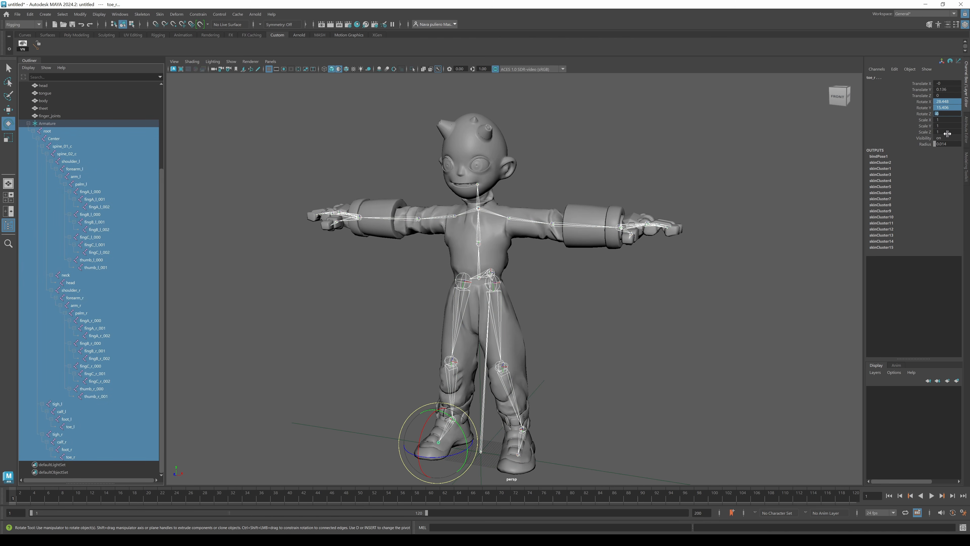
text(0)
key(Return)
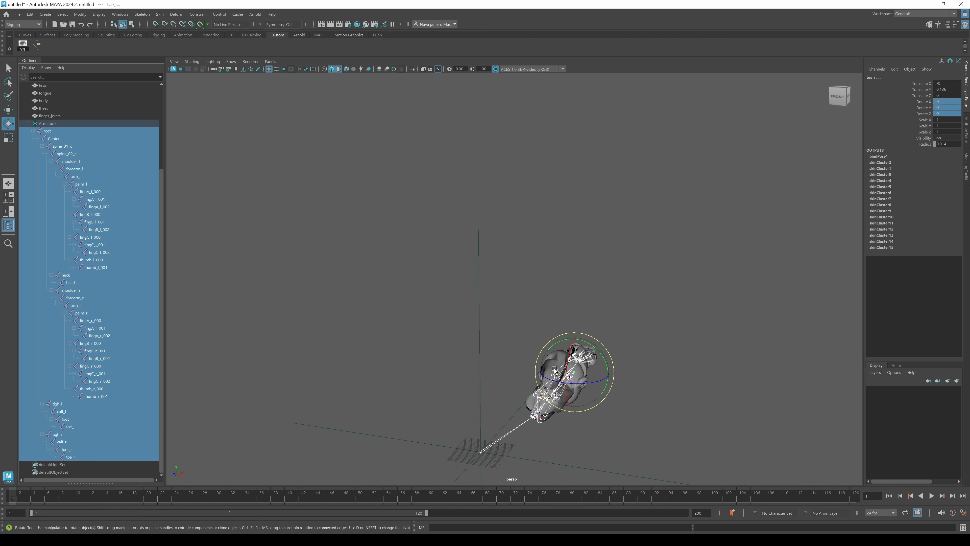
key(ctrl+z)
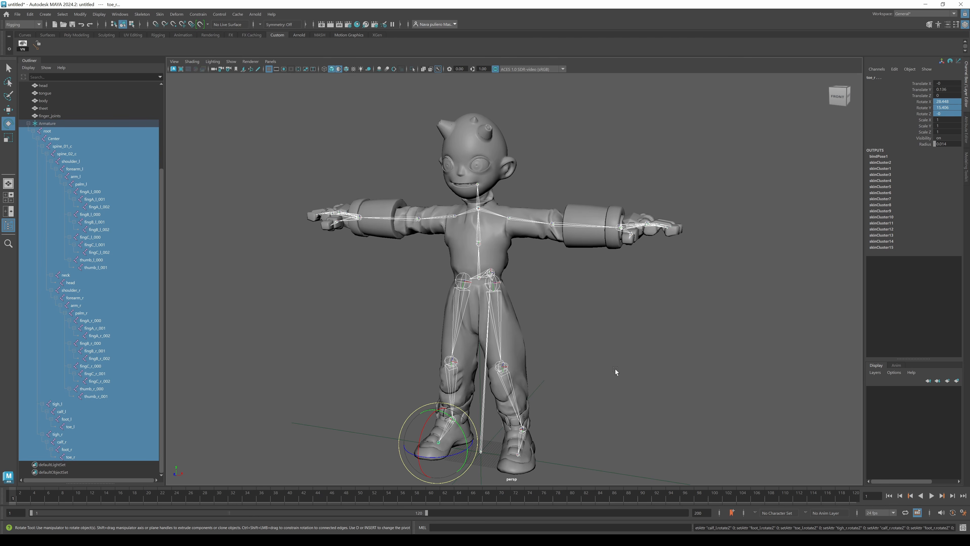
Select the body mesh and open the Export Deformer Weights options.
click(28, 123)
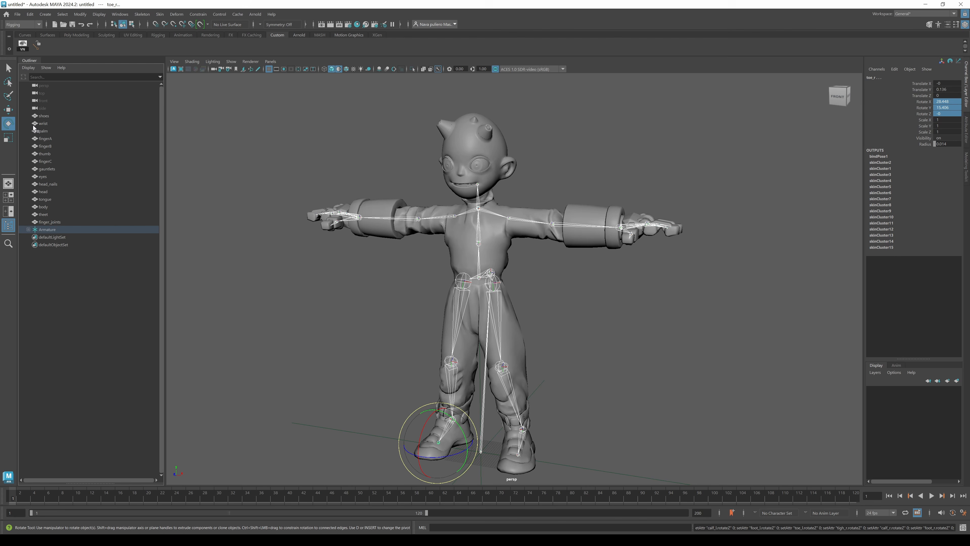
click(46, 117)
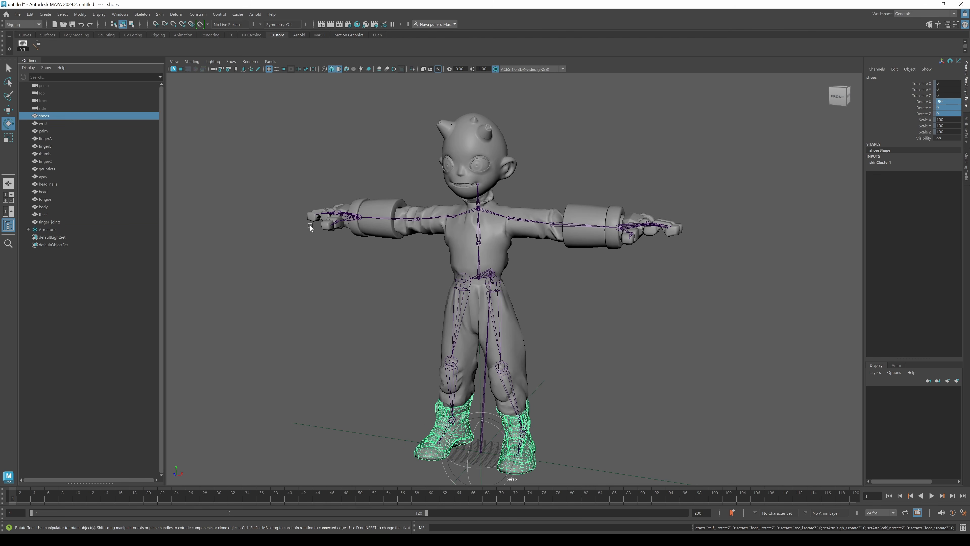
click(486, 245)
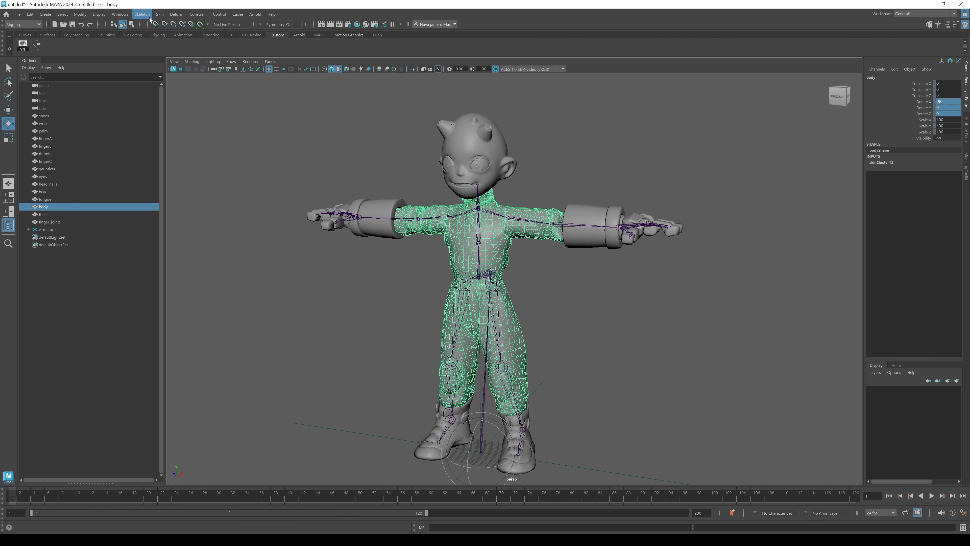
click(176, 14)
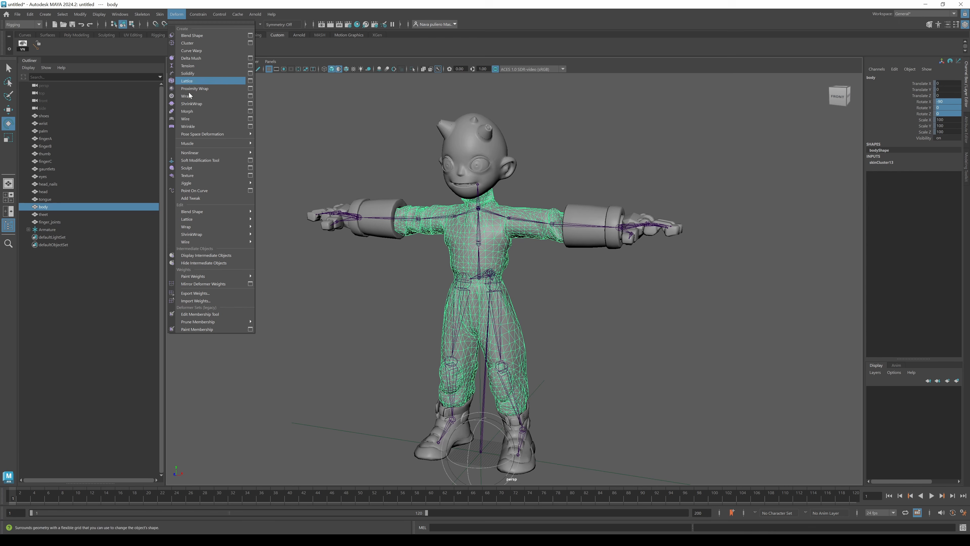
click(220, 293)
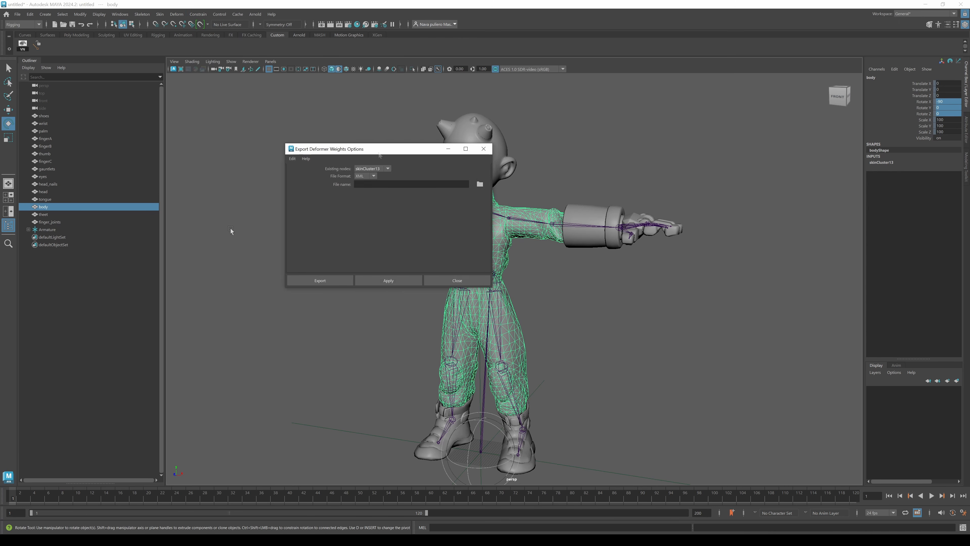
drag(272, 136, 259, 95)
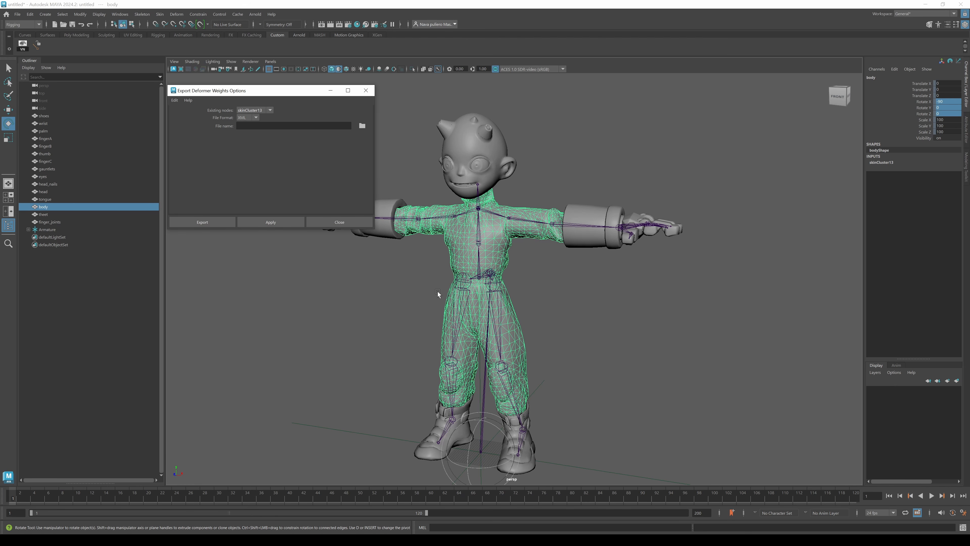
Select each character mesh in turn to check its skin cluster, then close the export weights options.
click(51, 116)
shift+click(52, 222)
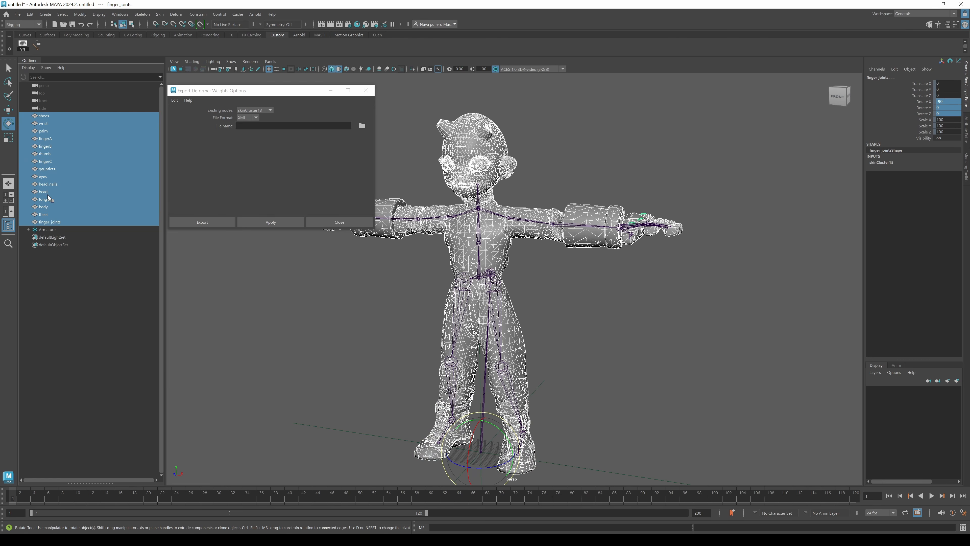
click(50, 220)
click(48, 214)
click(46, 206)
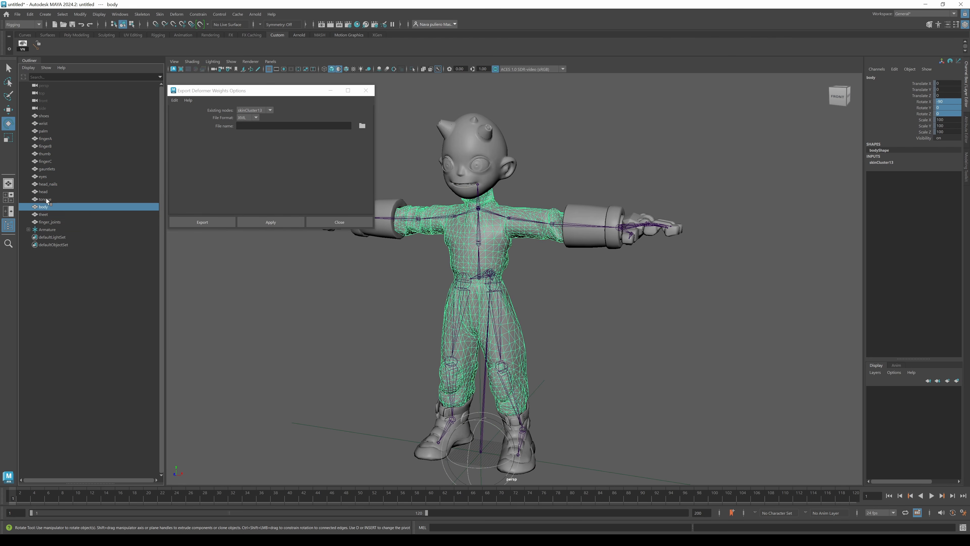
click(46, 199)
click(46, 192)
click(45, 184)
click(43, 176)
click(46, 146)
click(46, 131)
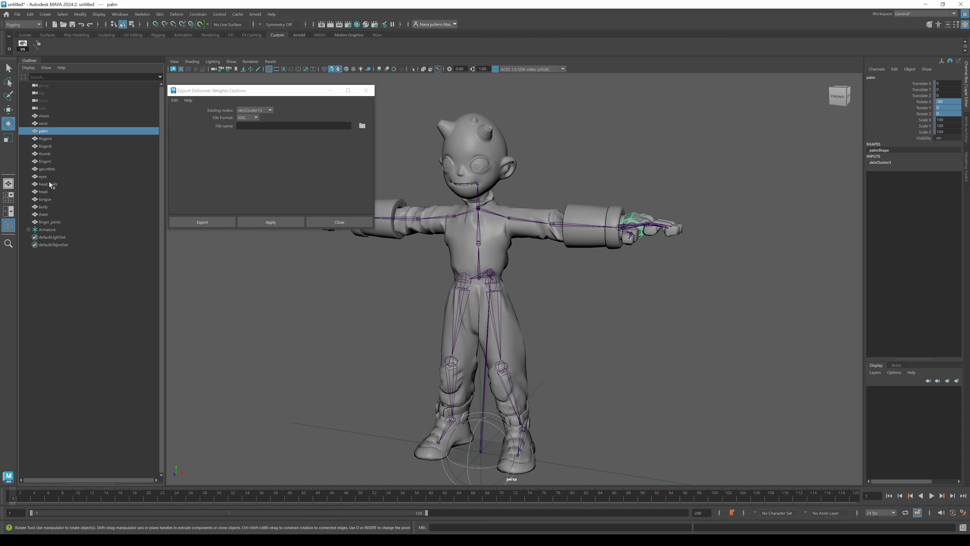
click(365, 91)
Select all character meshes, switch to the Modeling menu set, and combine them with Combine Skinning enabled.
click(53, 116)
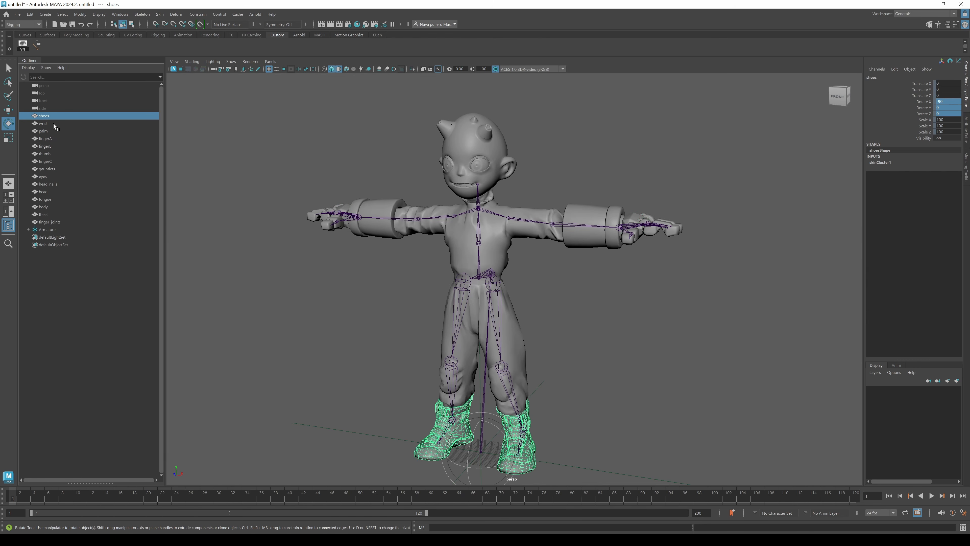
shift+click(55, 221)
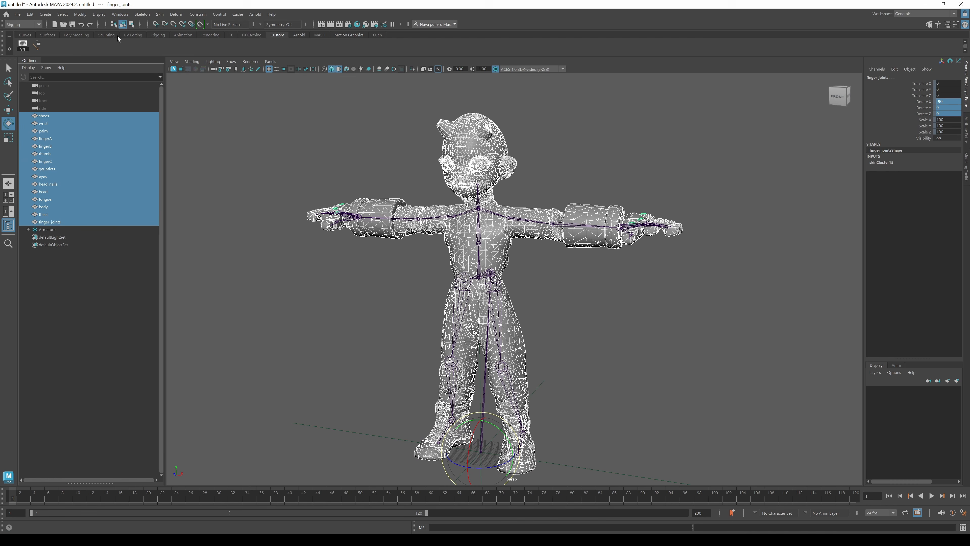
click(27, 24)
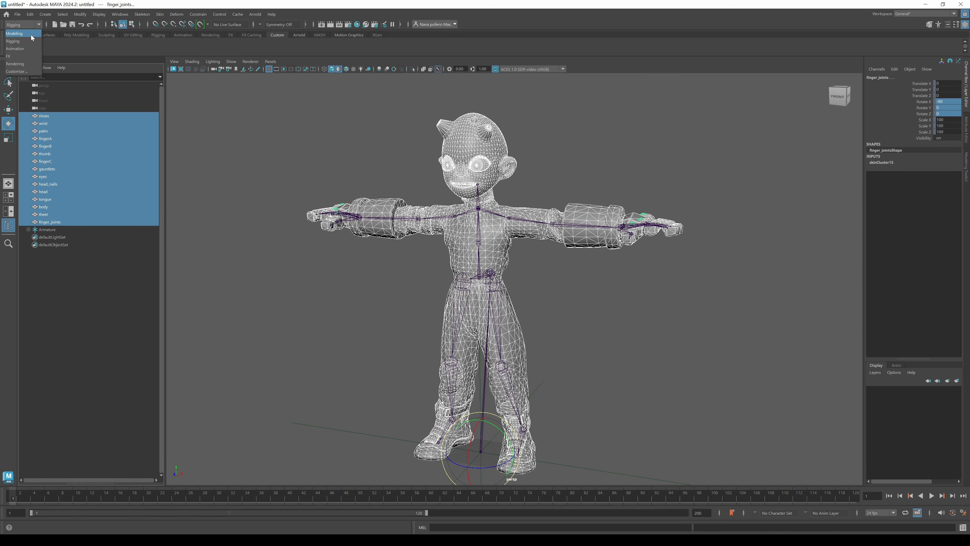
click(23, 34)
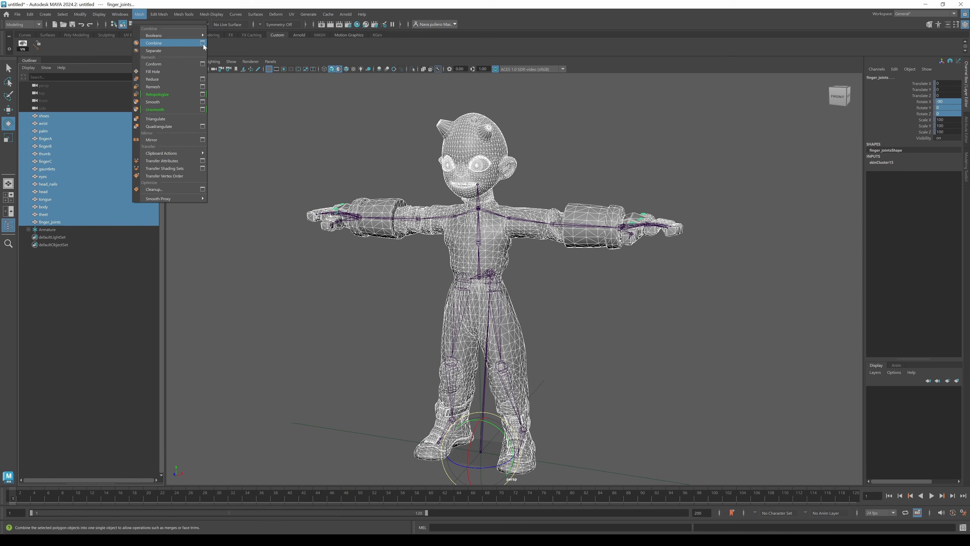
click(203, 43)
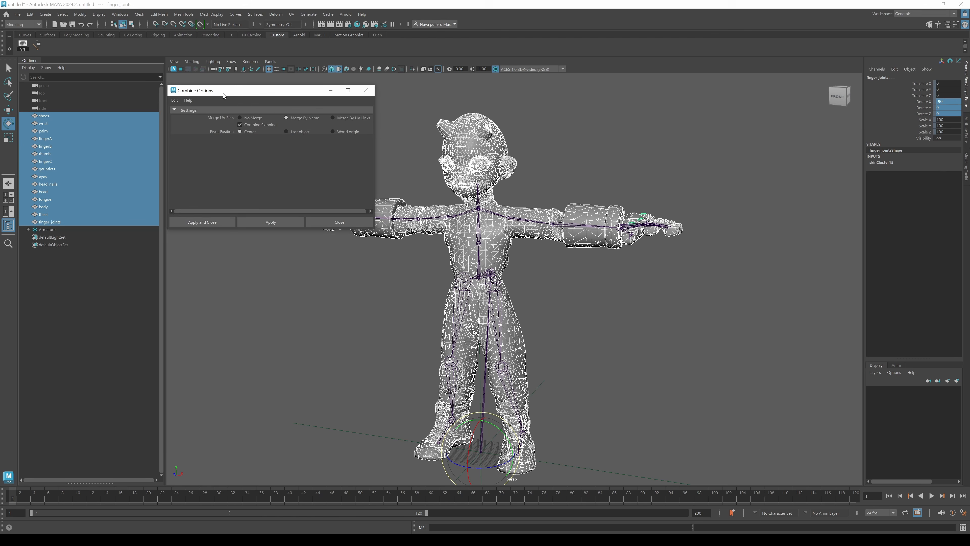
drag(205, 91, 222, 100)
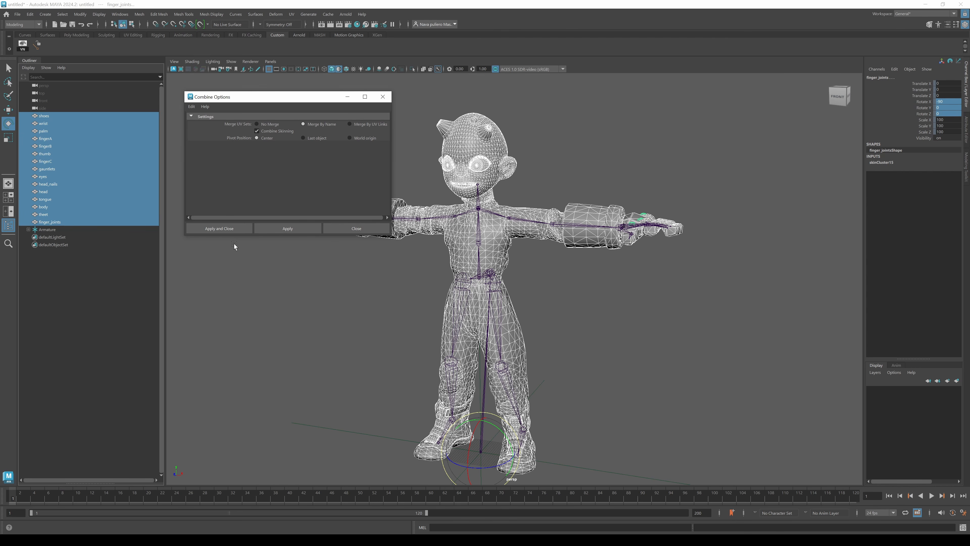
click(235, 228)
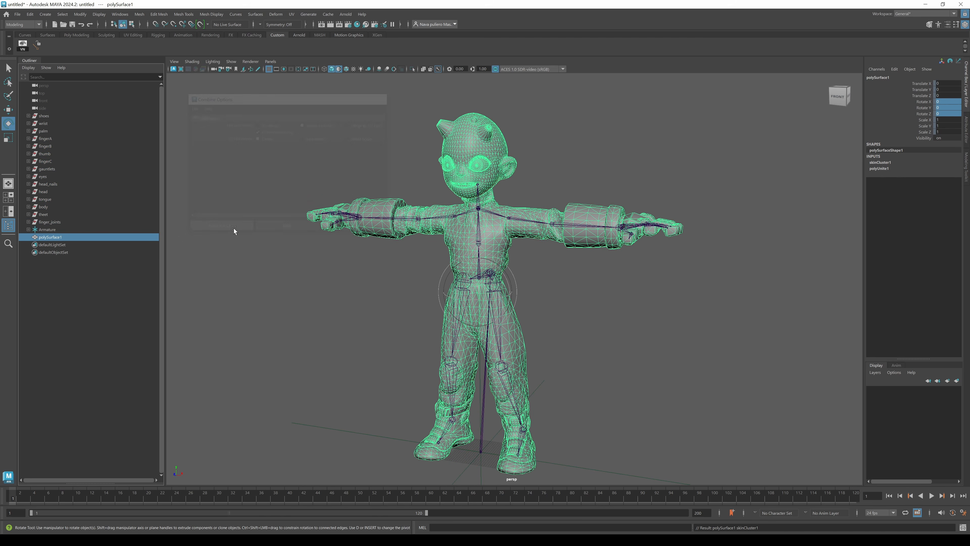
Test-rotate the left forearm joint on the combined mesh, undoing the rotation.
click(520, 220)
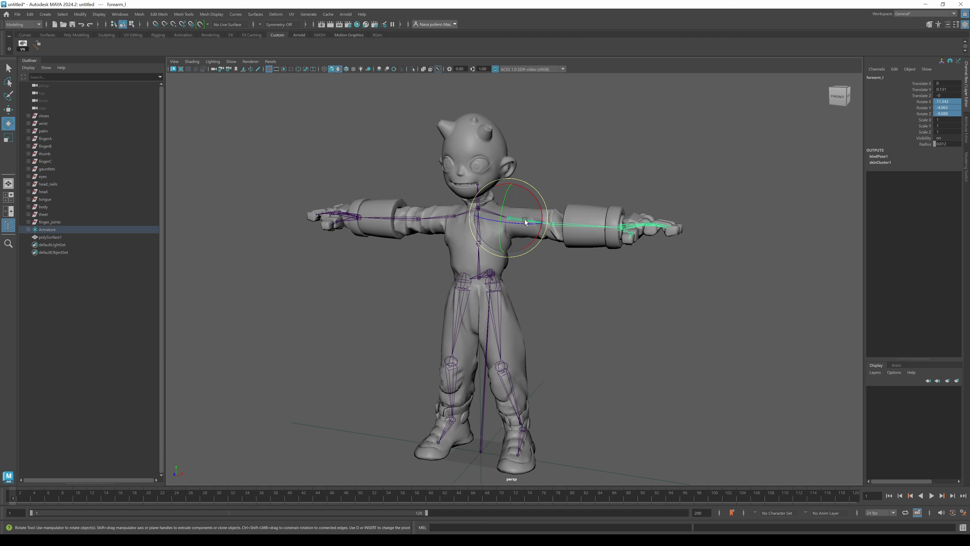
drag(522, 225, 536, 208)
key(ctrl+z)
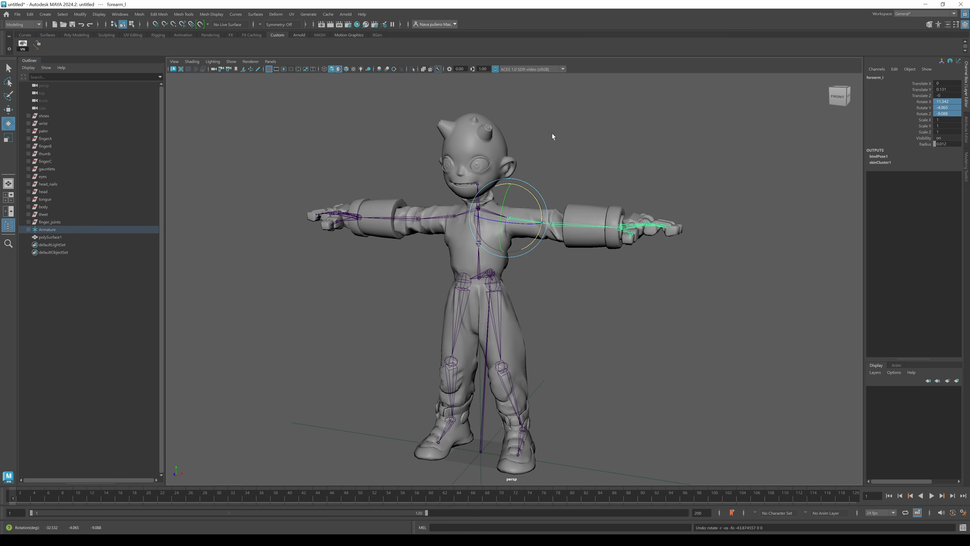
Export the combined mesh's deformer weights to the desktop as weights.xml.
click(505, 176)
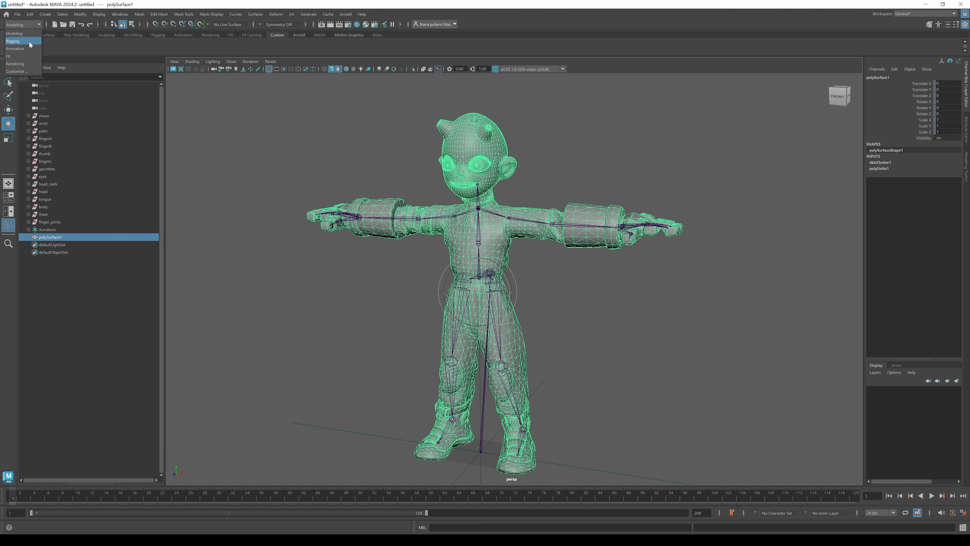
key(F3)
click(176, 14)
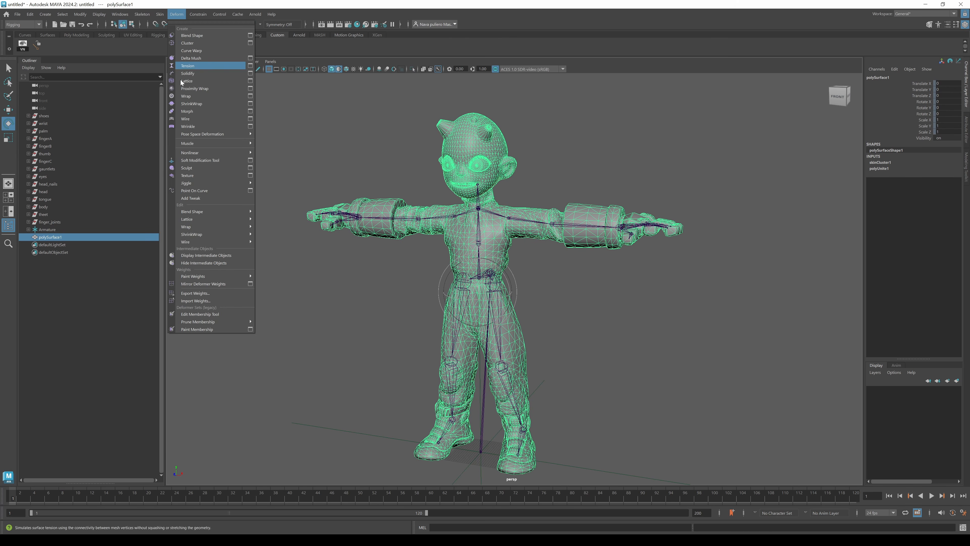
click(216, 293)
click(378, 133)
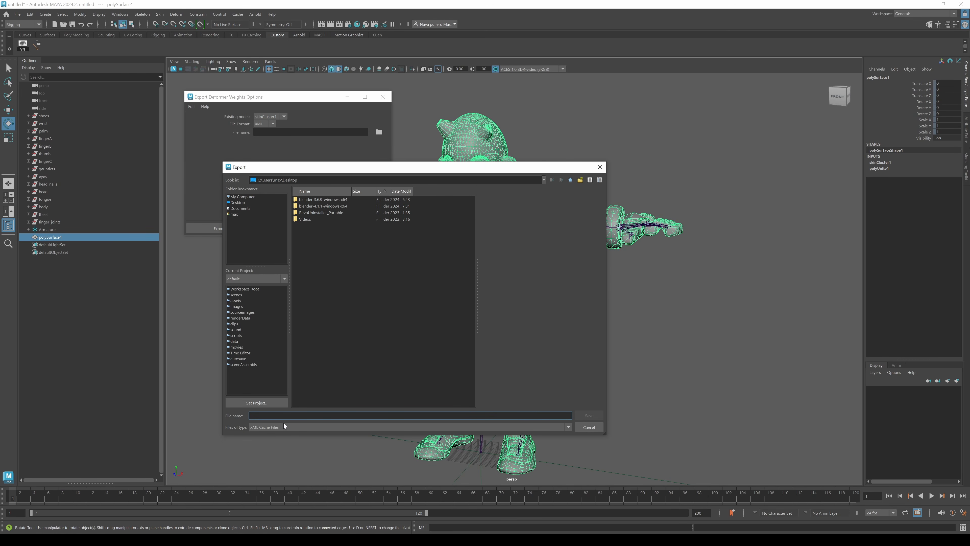
text(weights)
key(Return)
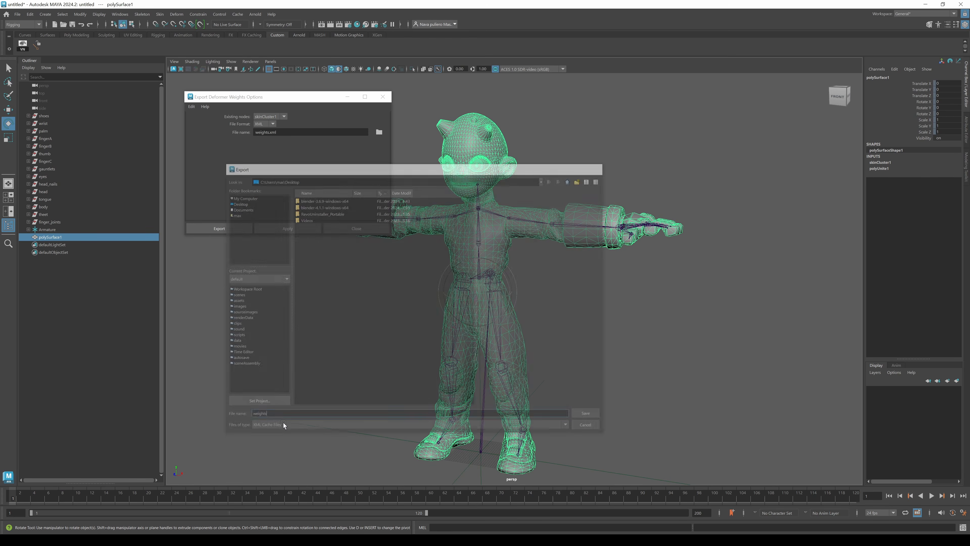
click(237, 228)
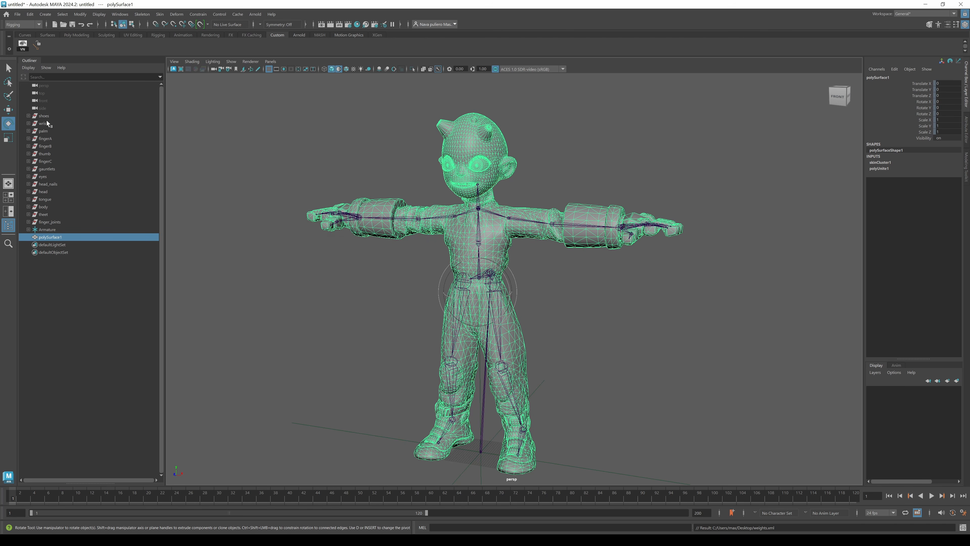
Delete the construction history of the combined mesh.
click(30, 14)
mouse_move(70, 106)
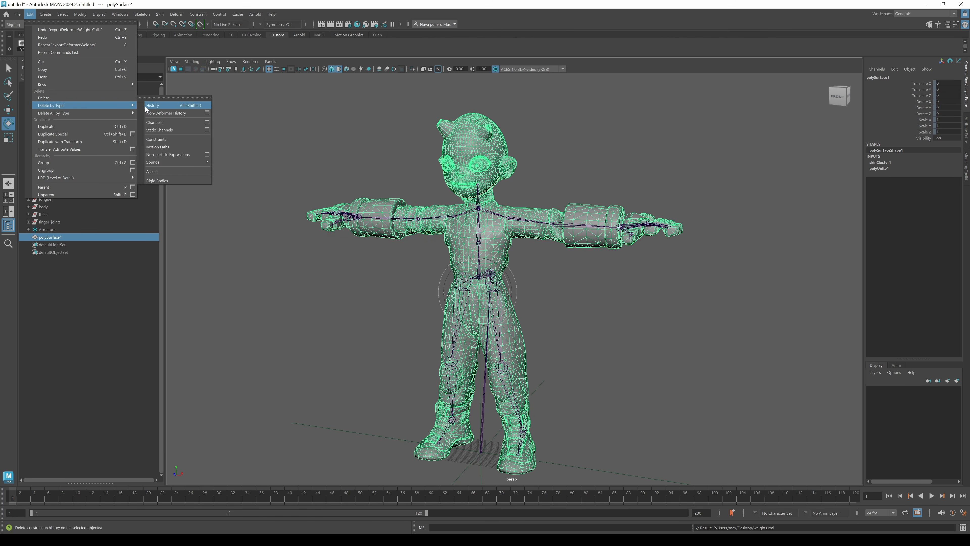
click(155, 108)
Test-rotate the left forearm joint again to check the mesh, undoing the rotation.
click(522, 219)
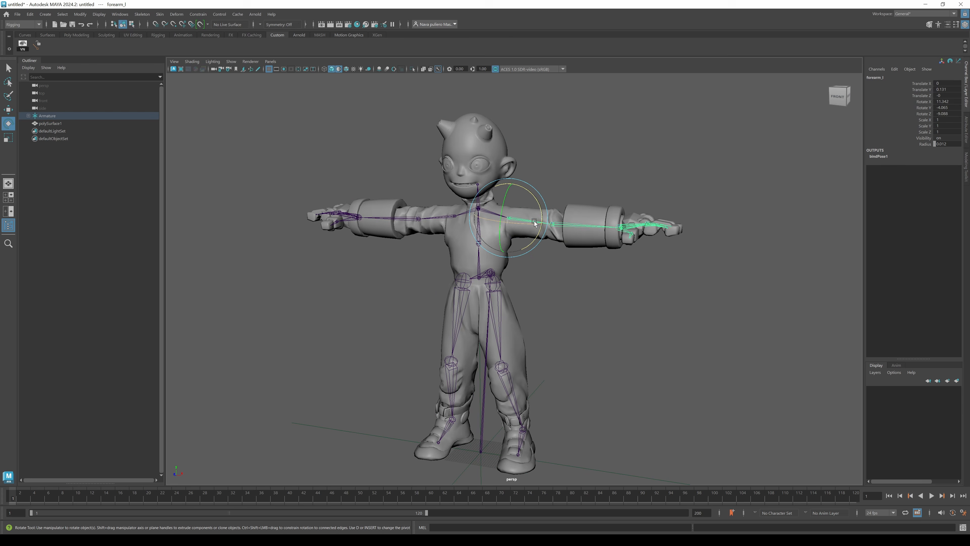
mouse_move(537, 199)
mouse_down()
mouse_move(543, 223)
mouse_move(534, 196)
mouse_move(536, 207)
mouse_up()
key(ctrl+z)
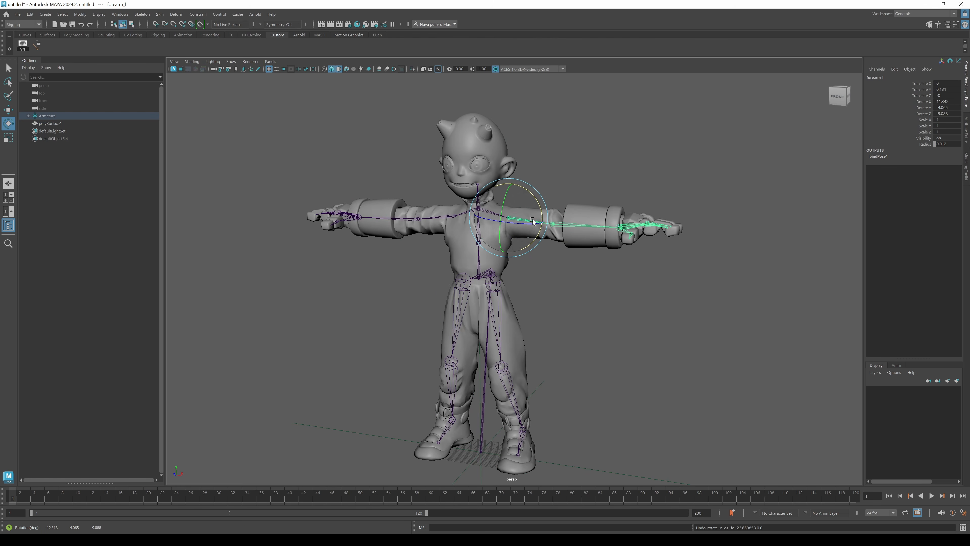
Freeze all transform channels on the Armature group.
shift+click(28, 116)
click(29, 115)
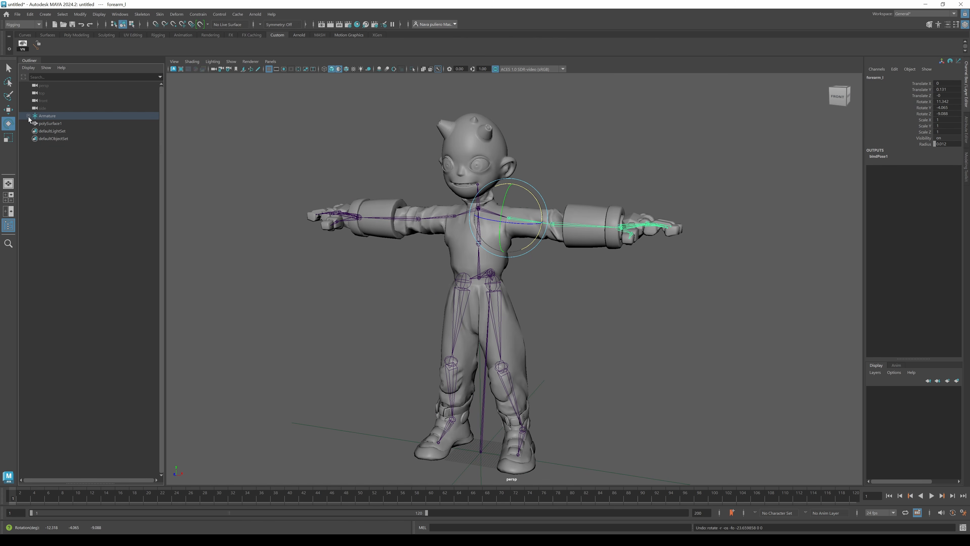
click(29, 116)
shift+click(28, 115)
click(28, 115)
drag(48, 124, 48, 117)
drag(922, 84, 924, 131)
right_click(925, 122)
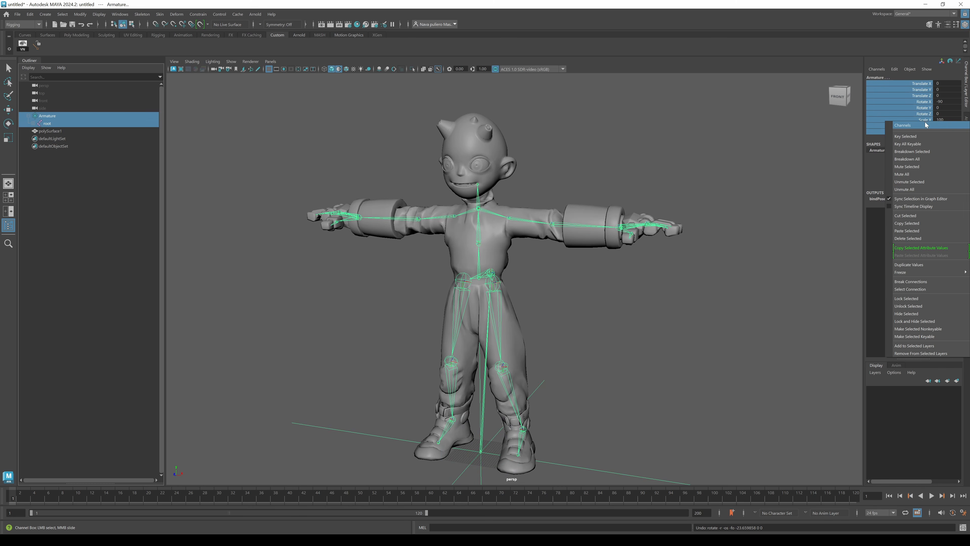
mouse_move(924, 275)
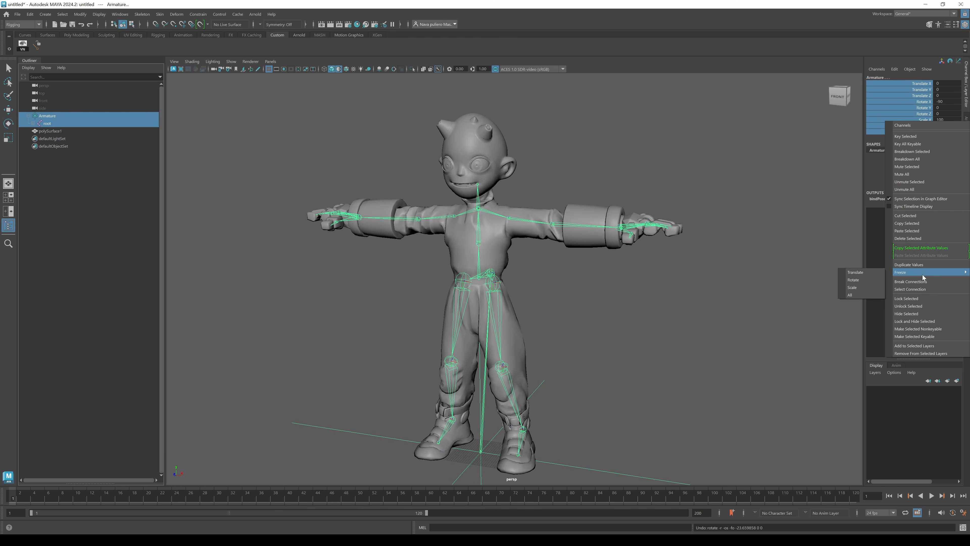
click(855, 296)
Unparent the root joint from the Armature group and delete the empty group.
click(49, 119)
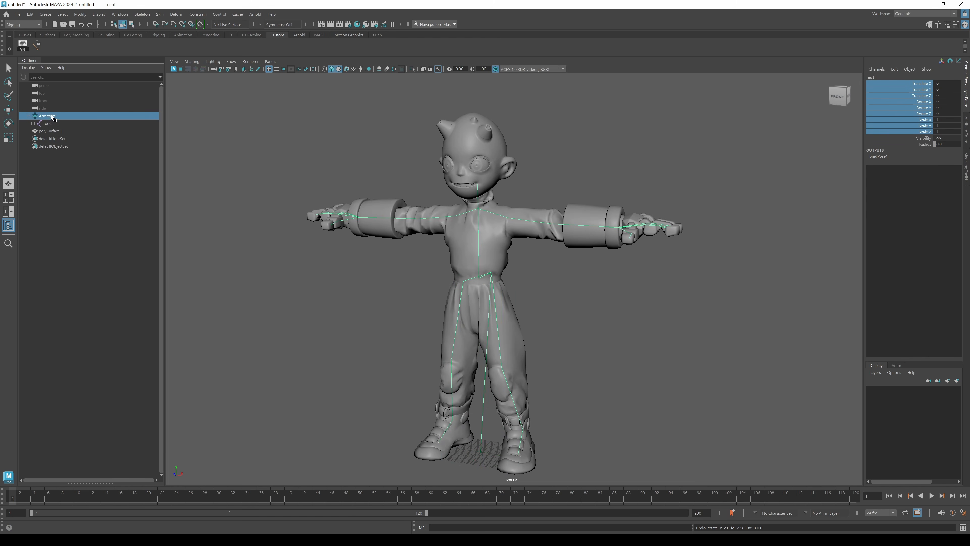
middle_drag(49, 121, 46, 117)
key(Delete)
Rename the combined character mesh as ultraboy.
click(44, 109)
key(e)
drag(53, 126, 54, 127)
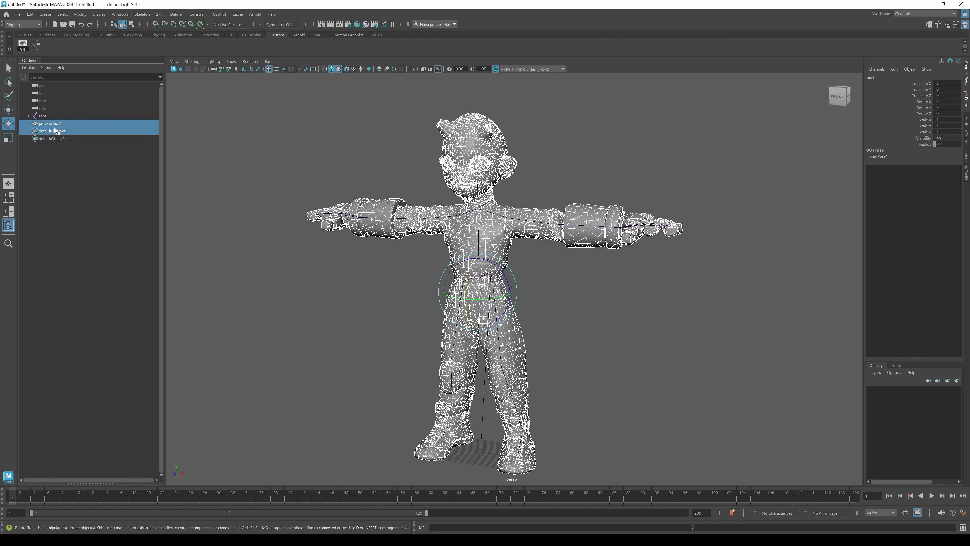
click(52, 124)
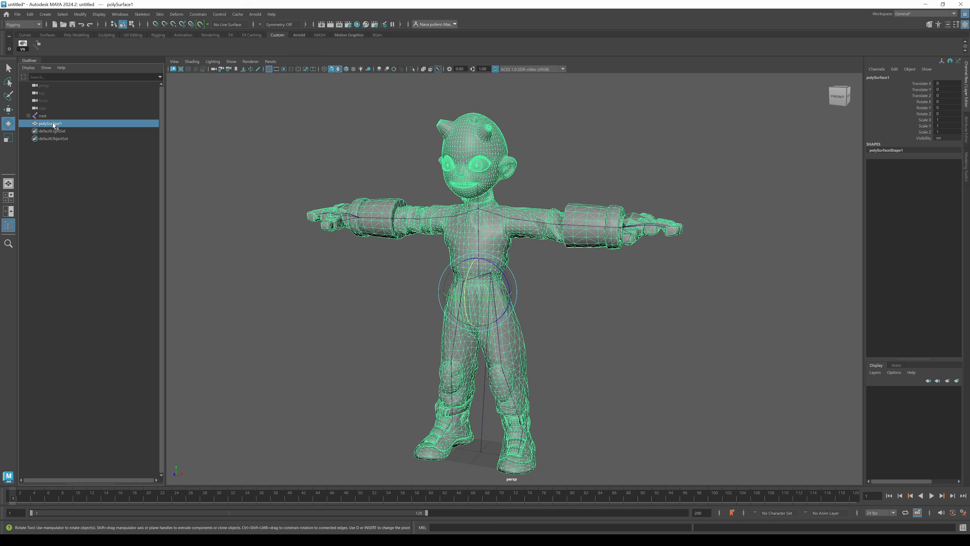
double_click(54, 125)
text(ultrabo)
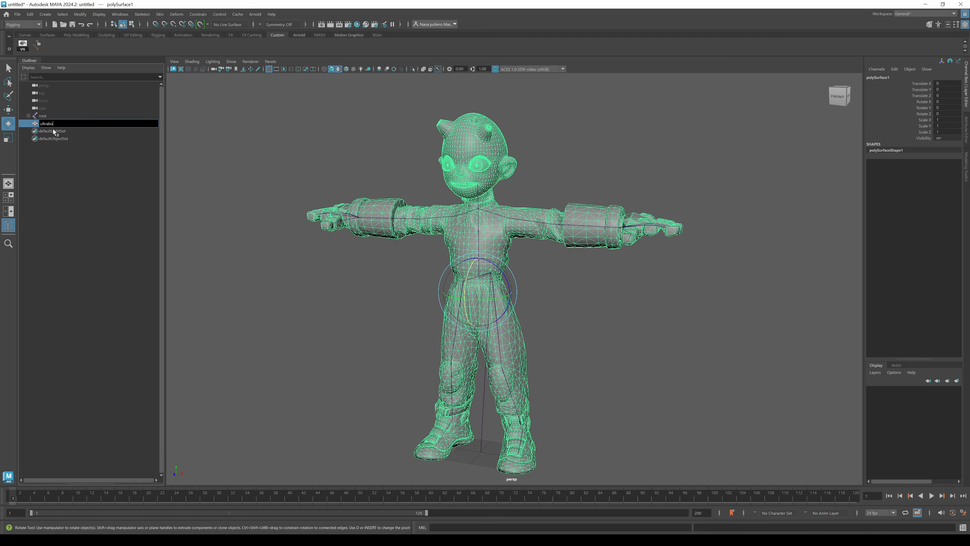
text(y)
Bind the ultraboy mesh to the root joint skeleton with Bind Skin.
click(513, 234)
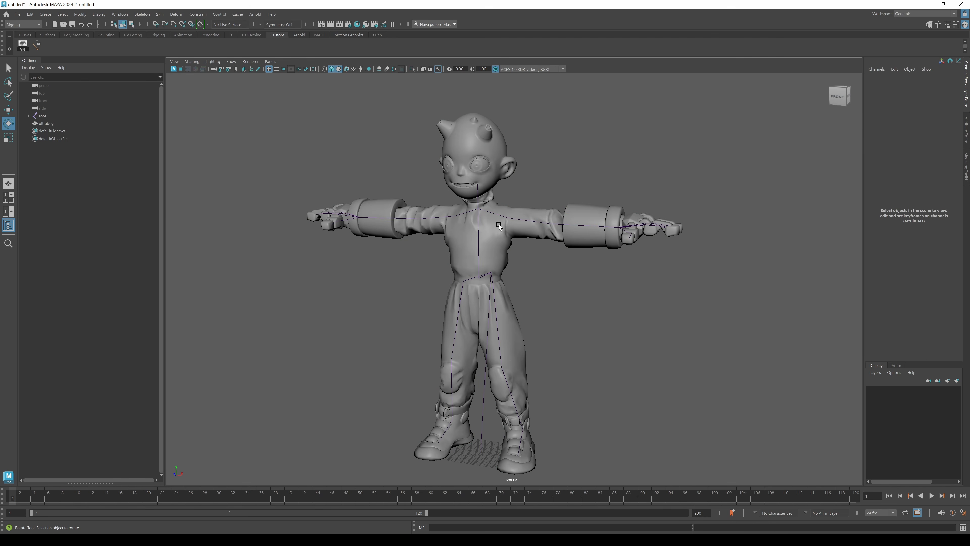
click(504, 220)
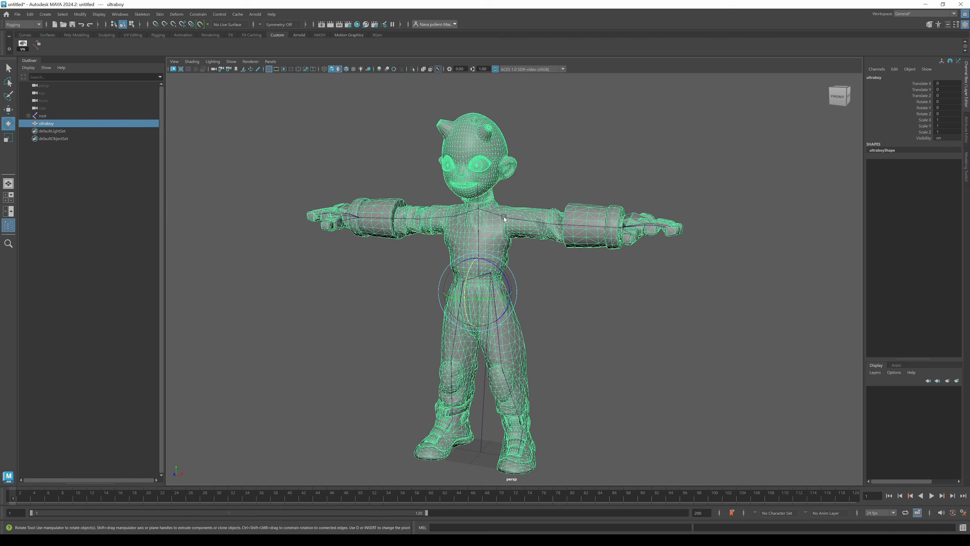
click(491, 200)
ctrl+click(54, 116)
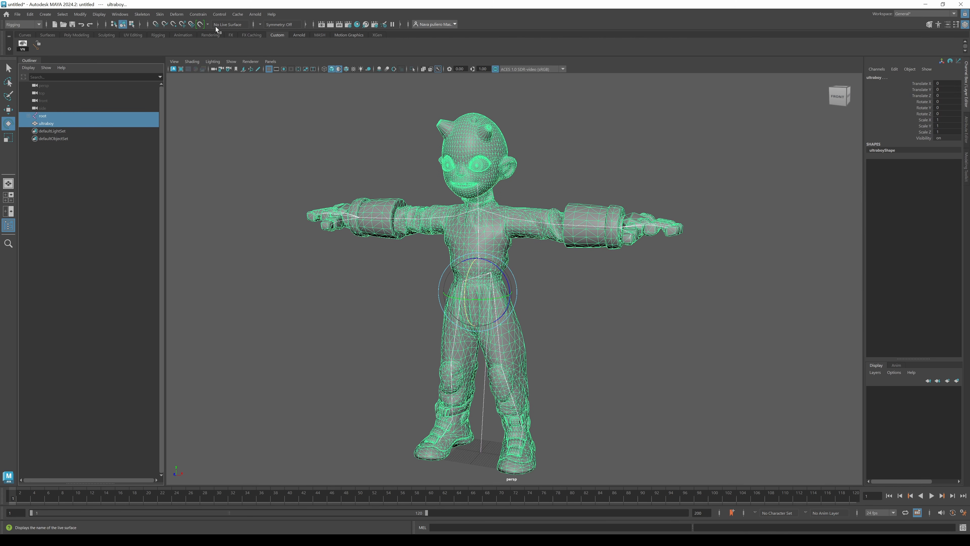
click(160, 14)
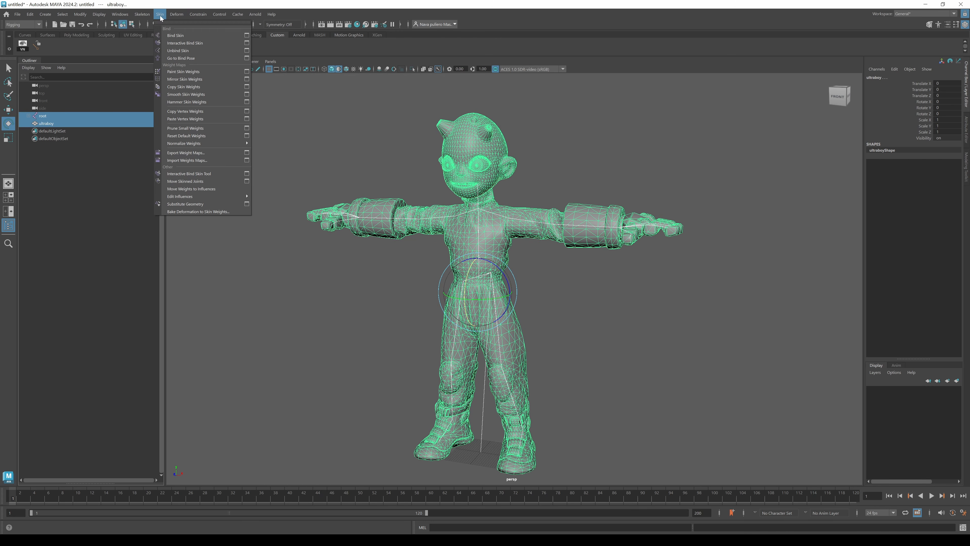
click(204, 36)
click(257, 141)
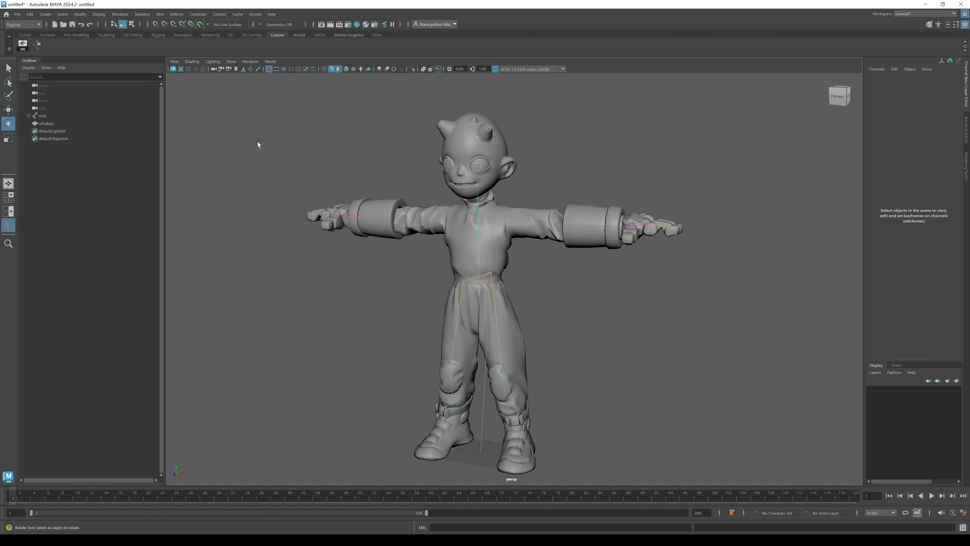
Test-rotate the torso and left thigh joints on the newly bound mesh, undoing the rotation.
click(510, 208)
mouse_move(533, 194)
mouse_down()
mouse_move(541, 230)
mouse_move(536, 181)
mouse_up()
click(498, 305)
drag(497, 306, 519, 259)
key(ctrl+z)
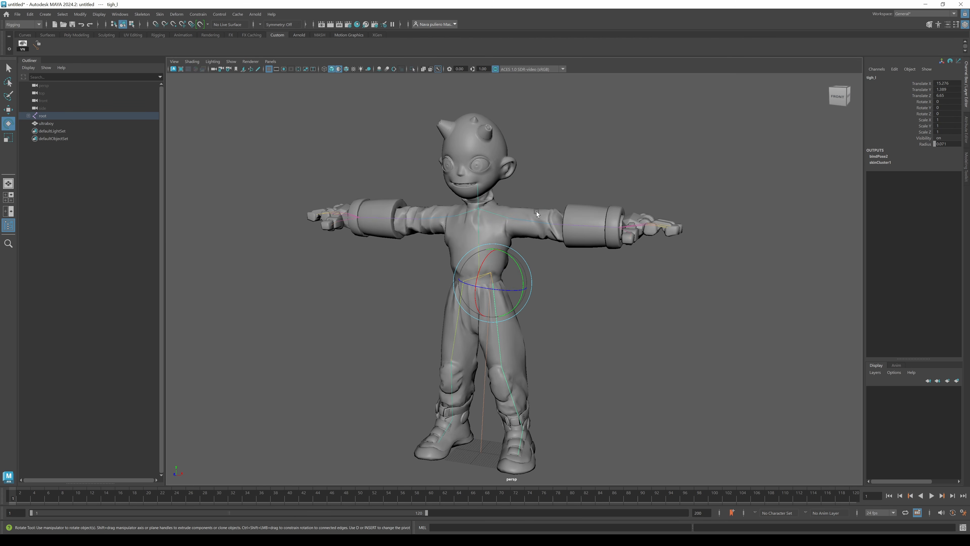
Import deformer weights from weights.xml on the desktop onto the ultraboy mesh.
click(536, 211)
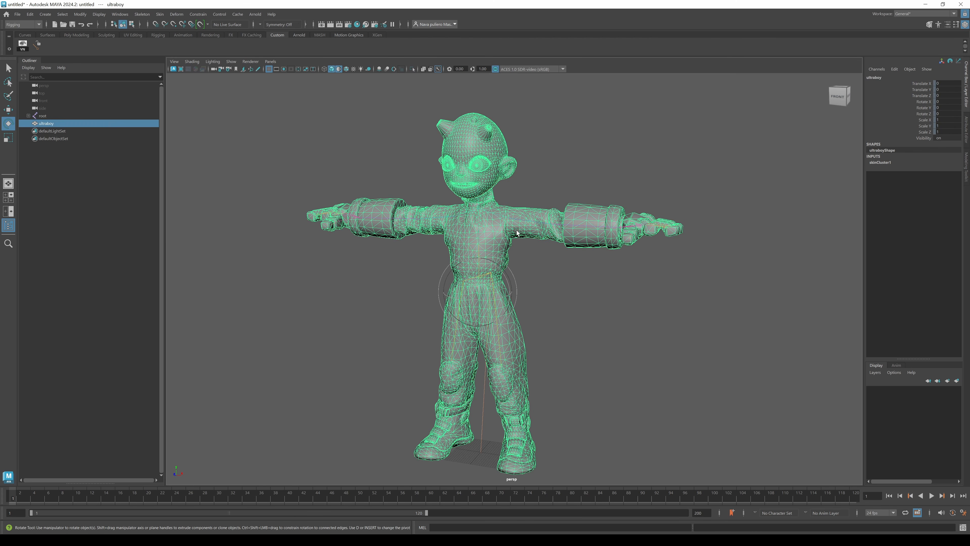
click(178, 16)
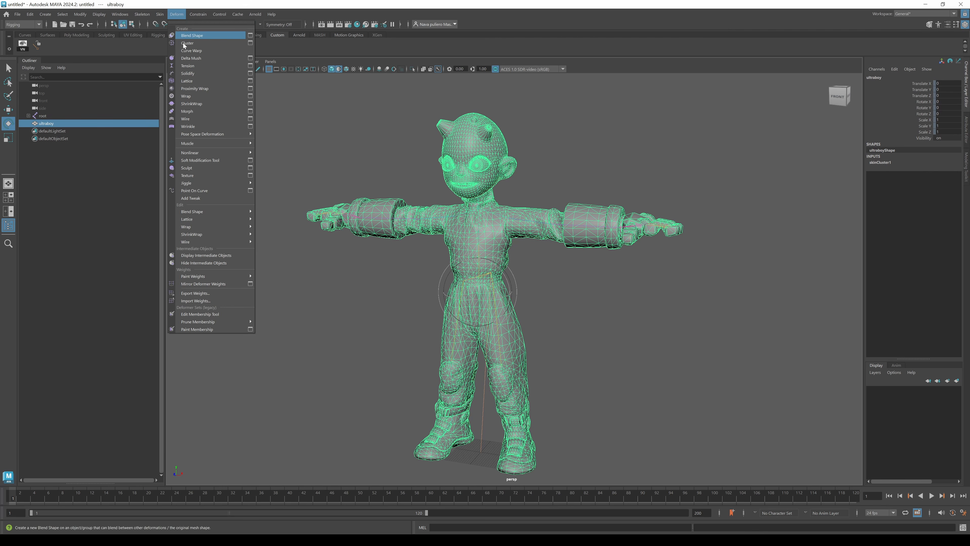
click(220, 301)
click(378, 133)
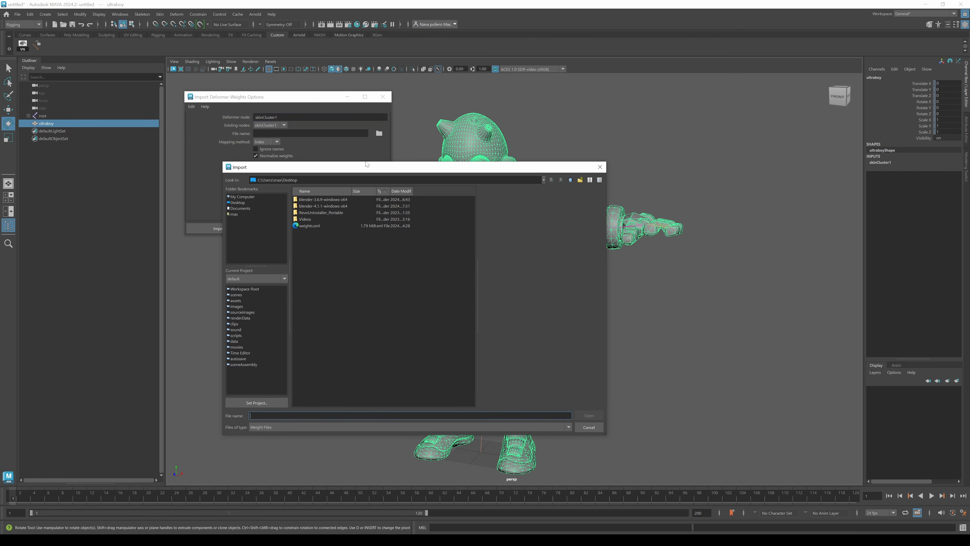
click(309, 225)
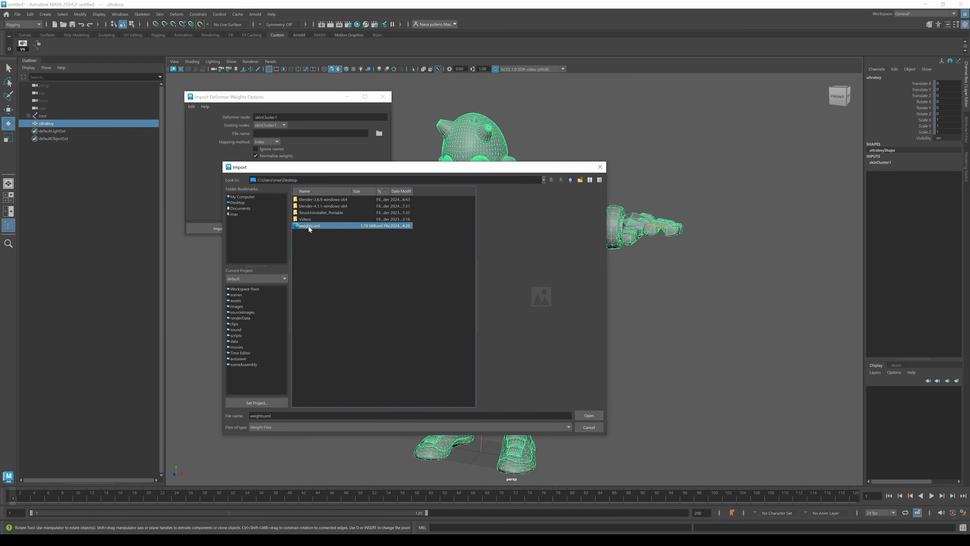
click(589, 415)
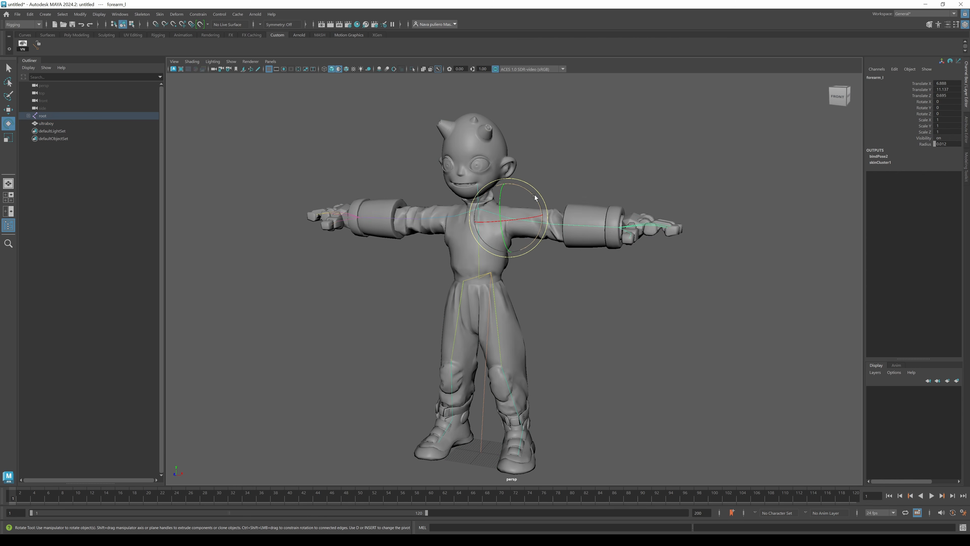
Test-rotate the left forearm and left thigh joints to check the imported weights, undoing each rotation.
drag(534, 196, 540, 217)
key(ctrl+z)
click(496, 311)
drag(524, 281, 515, 259)
key(ctrl+z)
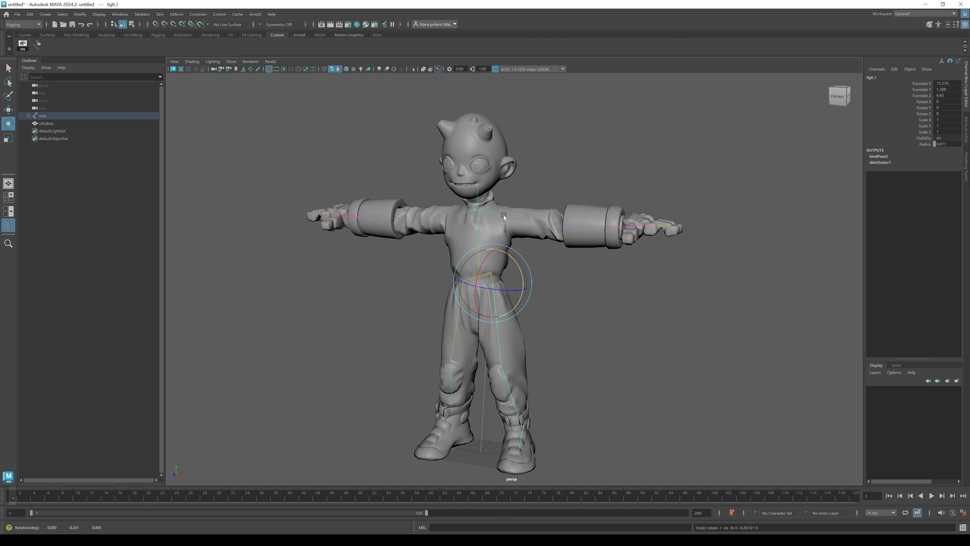
click(477, 227)
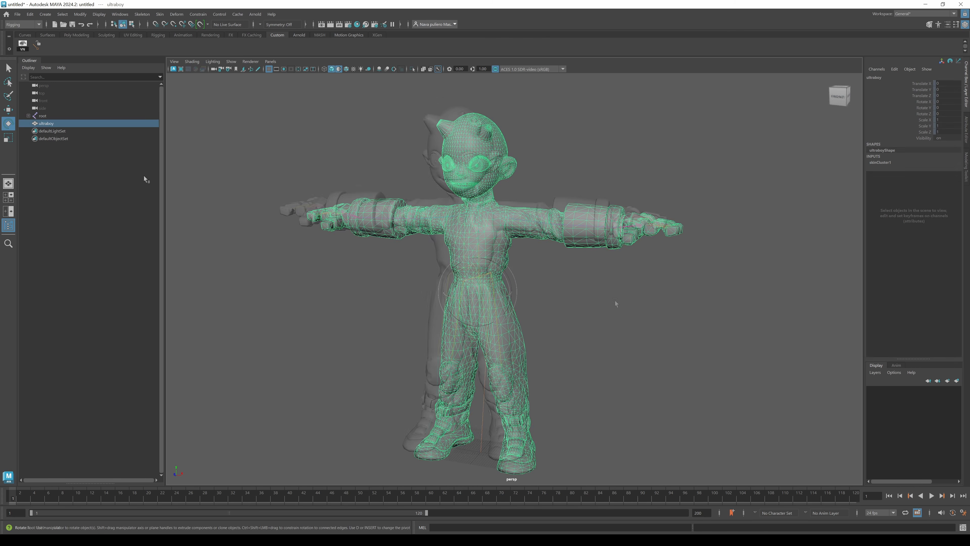
click(635, 297)
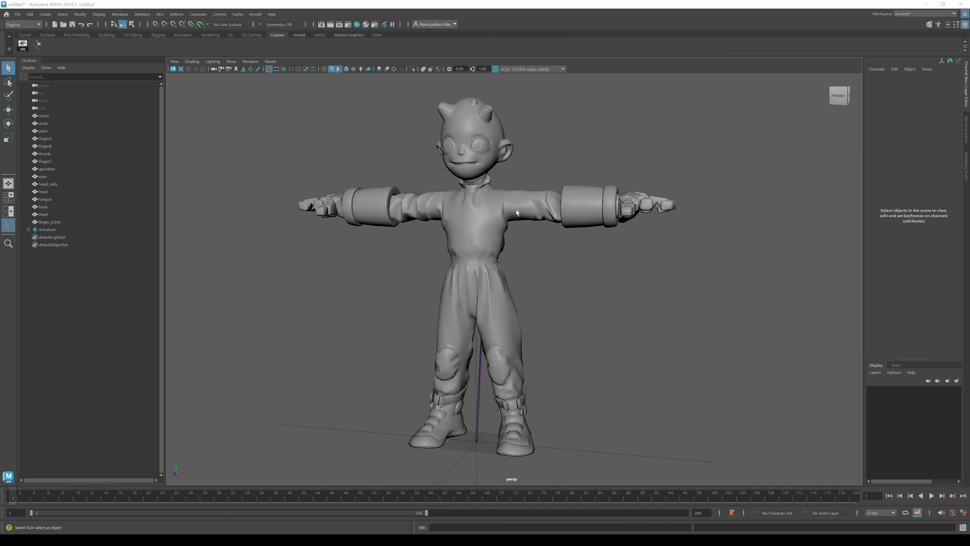
Examine the separate body, arm and finger joint meshes of the original rigged character.
click(515, 207)
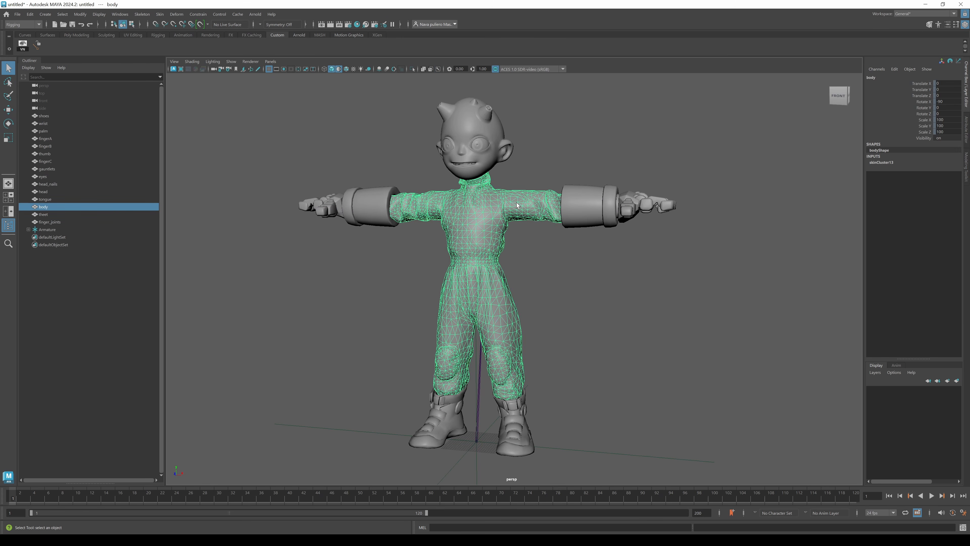
click(505, 161)
click(594, 204)
click(630, 209)
click(631, 209)
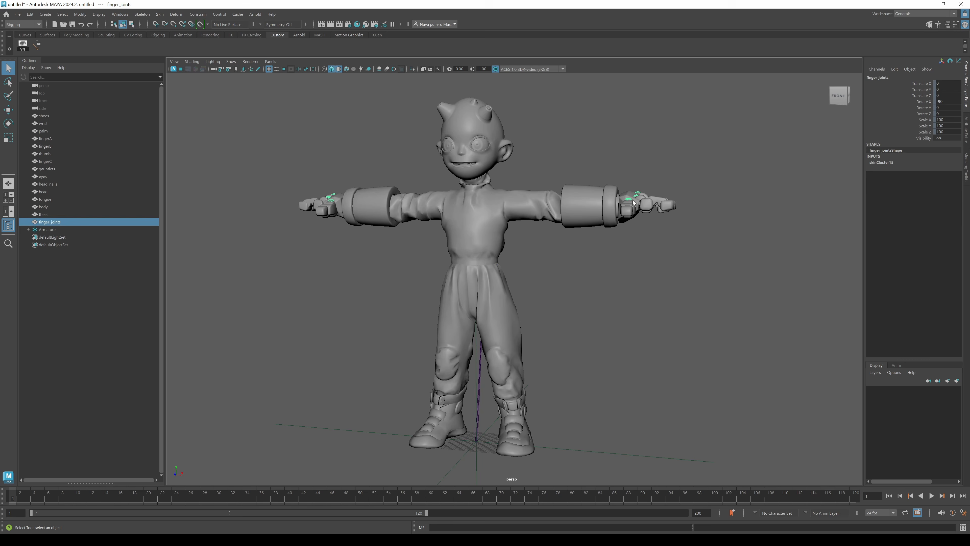
click(87, 207)
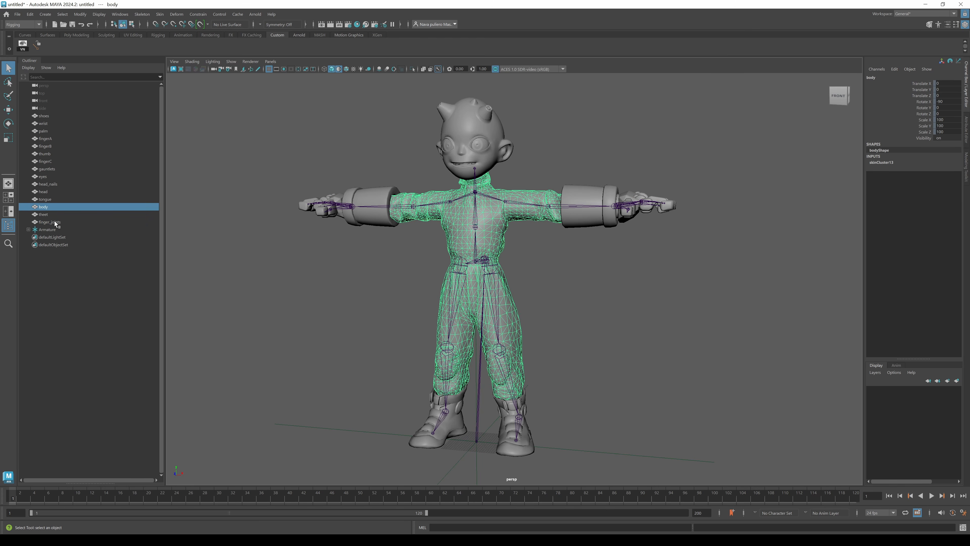
click(200, 307)
alt+drag(200, 307, 210, 312)
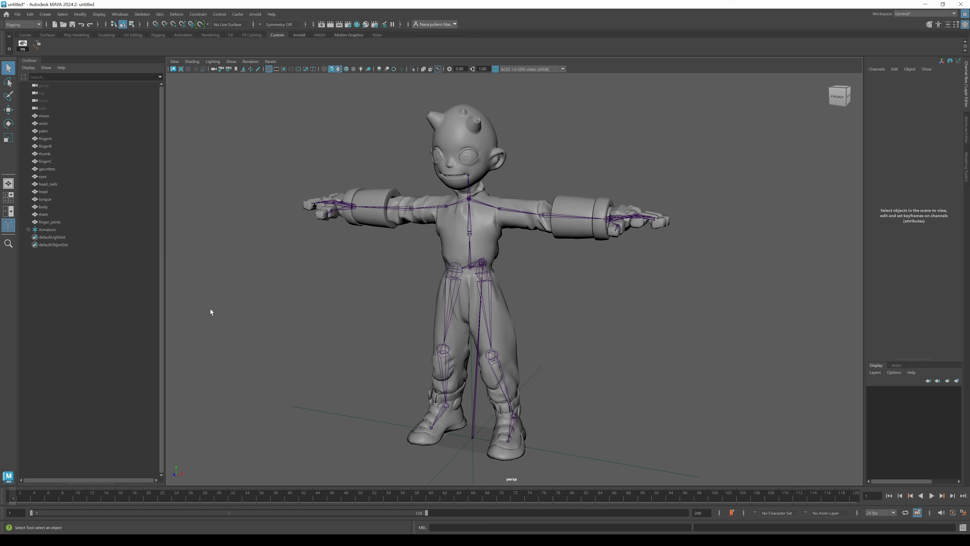
Open the Export Skin Weight Map options and review the 4096 map size and image format settings.
click(160, 14)
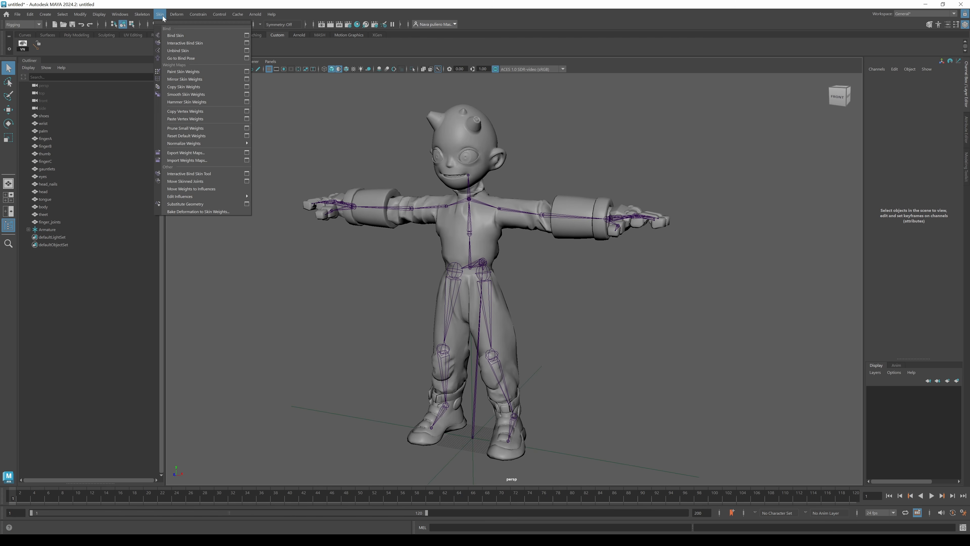
click(247, 154)
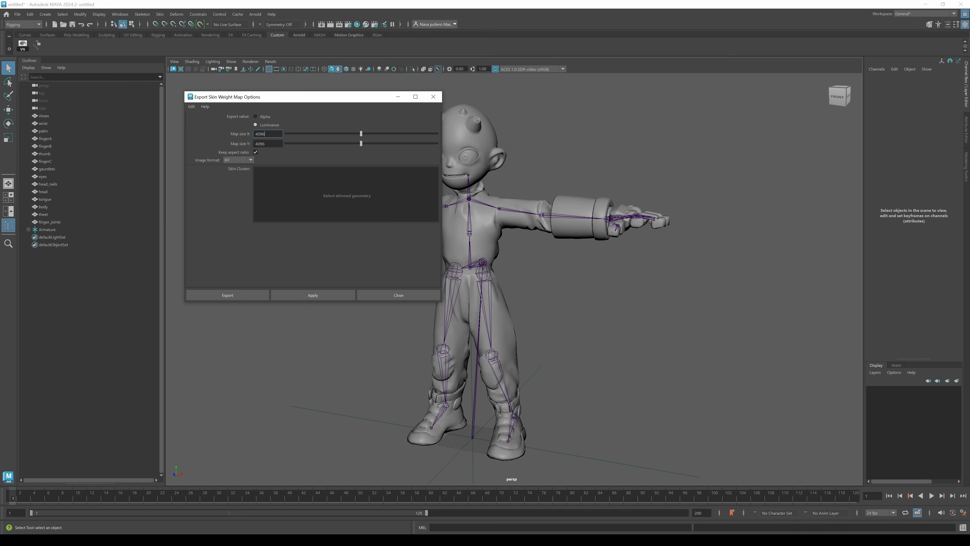
double_click(261, 133)
key(Tab)
click(250, 160)
click(252, 161)
Select the body, gauntlets, palm, head, head nails, eyes, shoes, thumb and finger meshes to list their skin clusters.
click(501, 320)
shift+click(581, 218)
shift+click(620, 213)
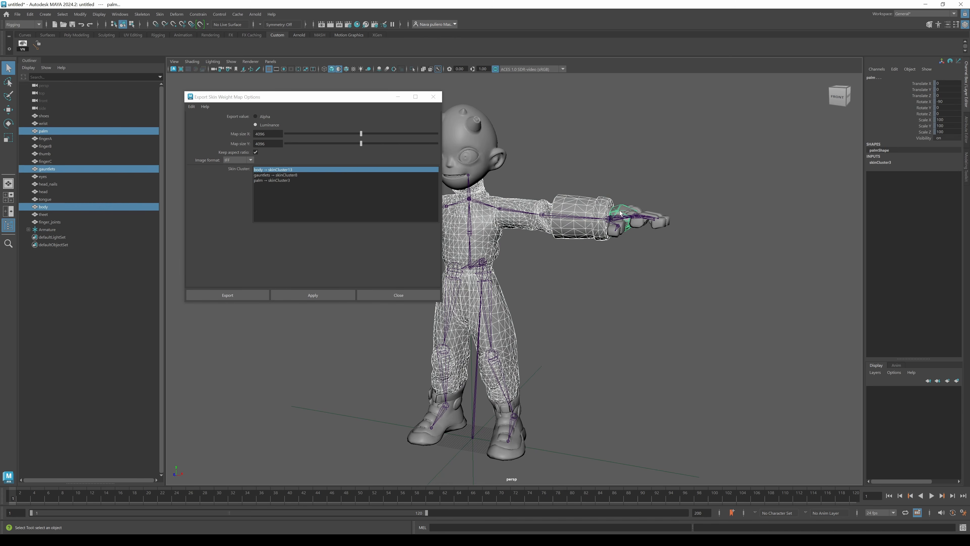
shift+click(485, 152)
shift+click(477, 124)
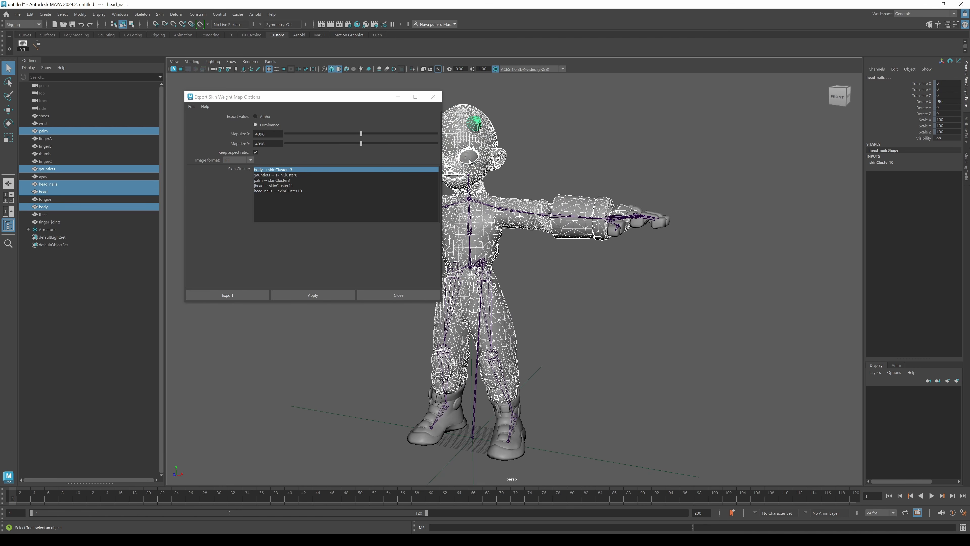
shift+click(467, 156)
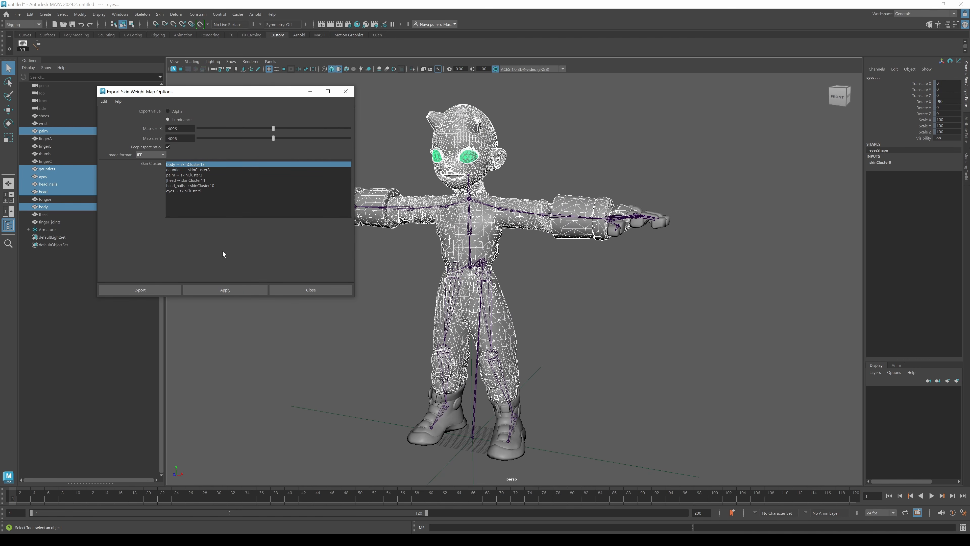
shift+click(462, 409)
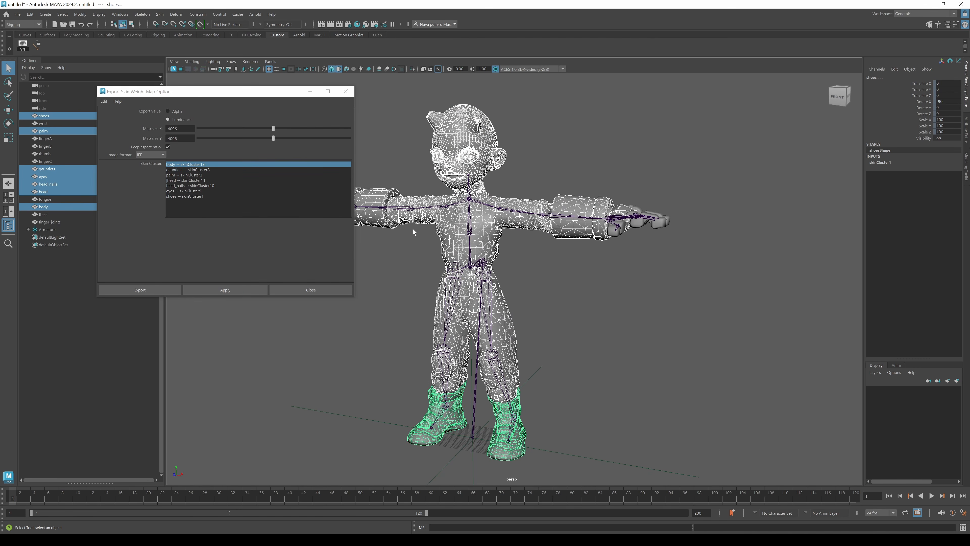
alt+middle_drag(414, 232, 474, 239)
shift+click(379, 221)
shift+click(376, 209)
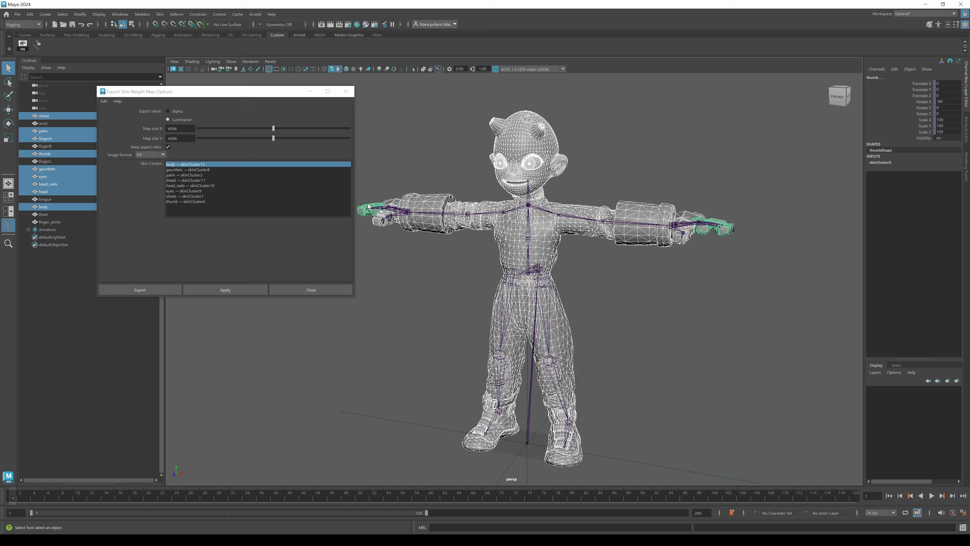
shift+click(388, 200)
shift+click(387, 211)
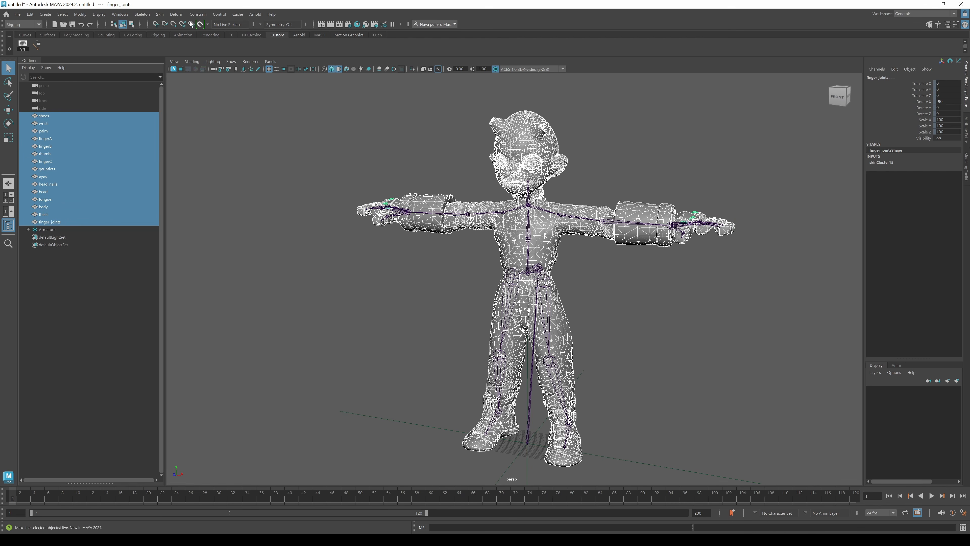
Switch to the Modeling menu set and open the UV Editor.
click(23, 24)
click(14, 33)
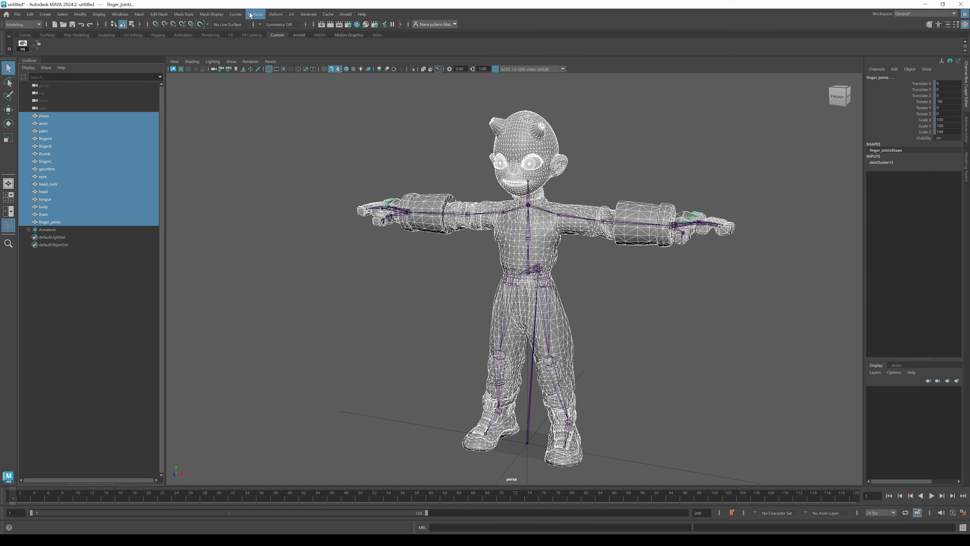
click(291, 14)
click(308, 33)
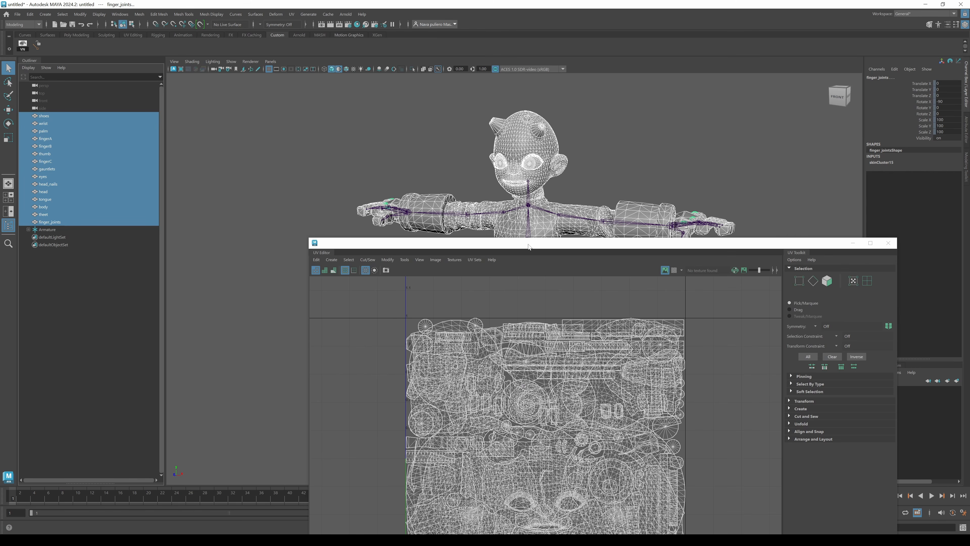
Inspect the UV layouts of individual meshes such as the palm and shoes in the UV Editor.
drag(529, 246, 401, 110)
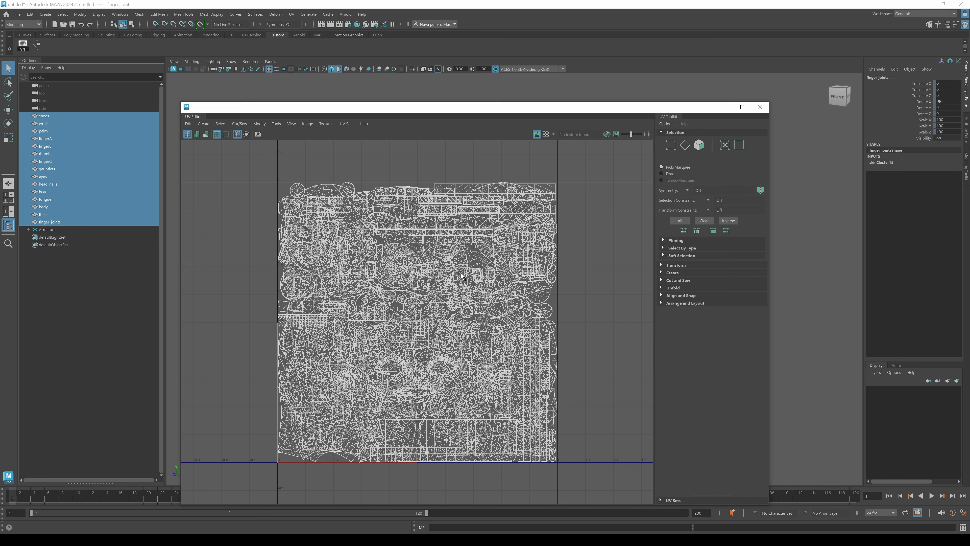
drag(487, 109, 534, 272)
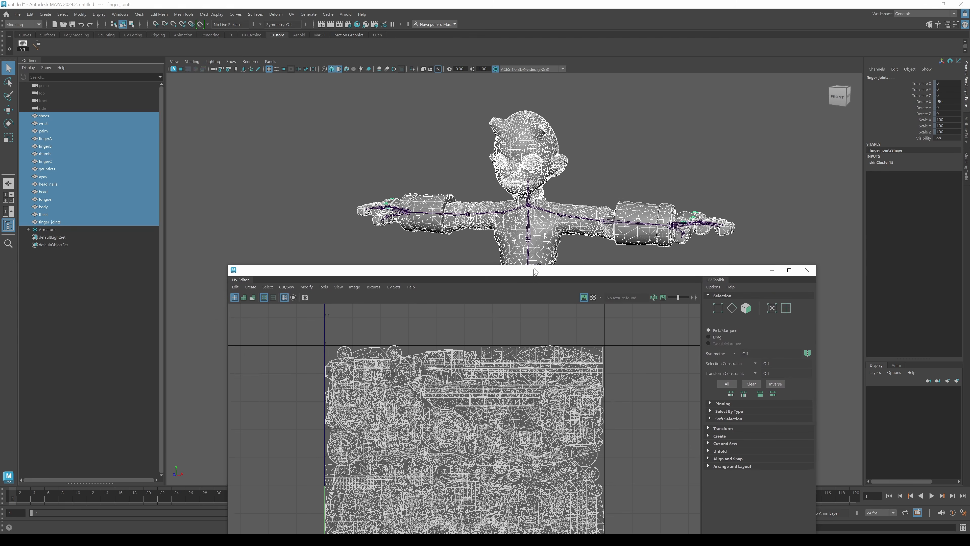
click(685, 225)
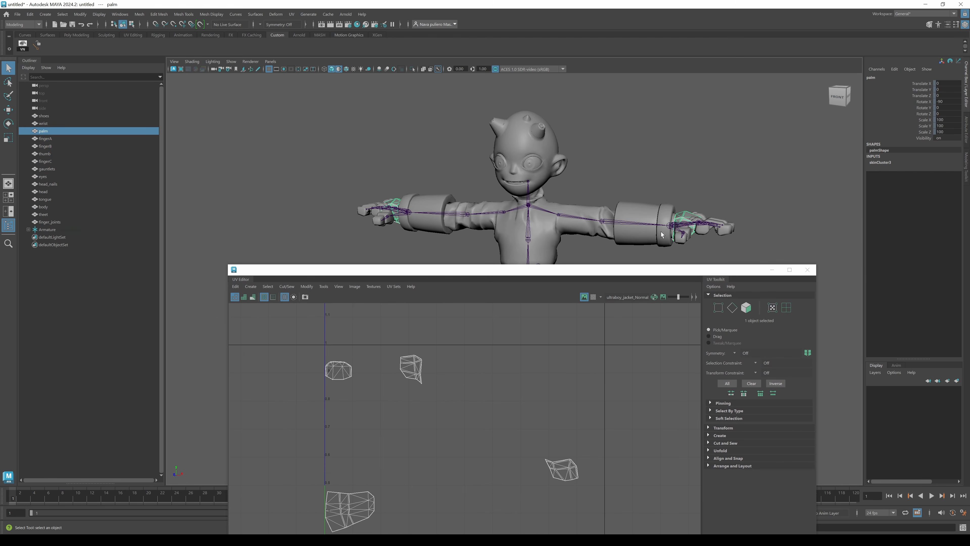
alt+middle_drag(650, 229, 646, 82)
click(562, 174)
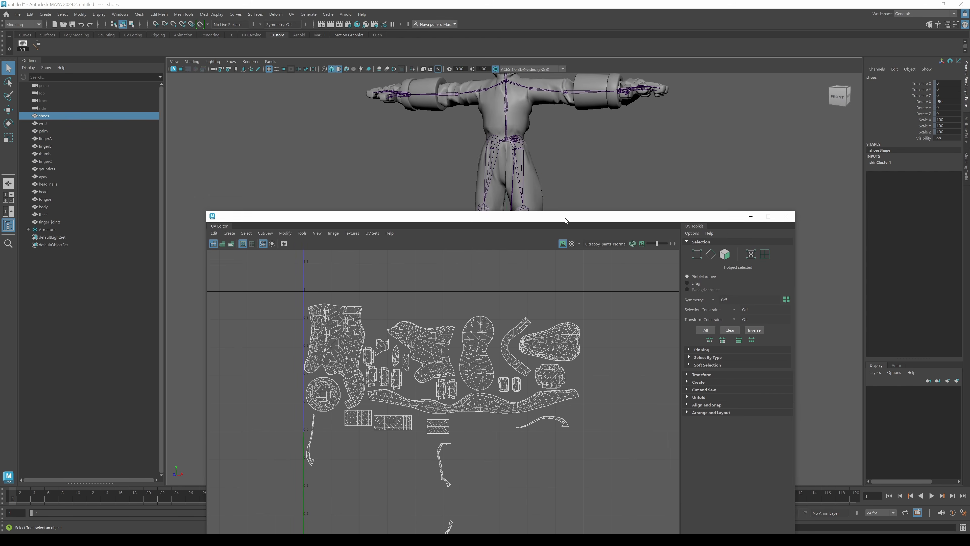
drag(565, 218, 573, 199)
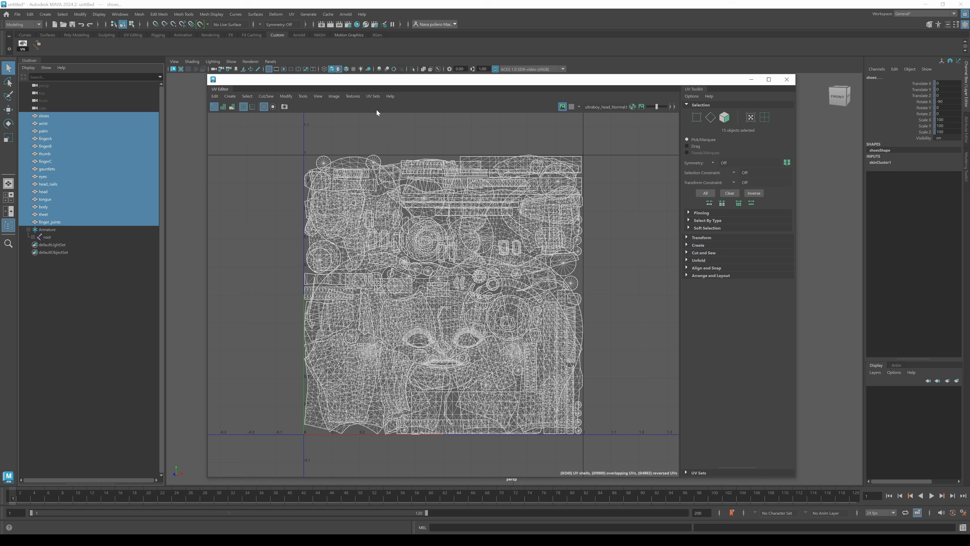
In the UV Set Editor, copy the UVMap set into a new UV set and rename it Weights.
click(373, 97)
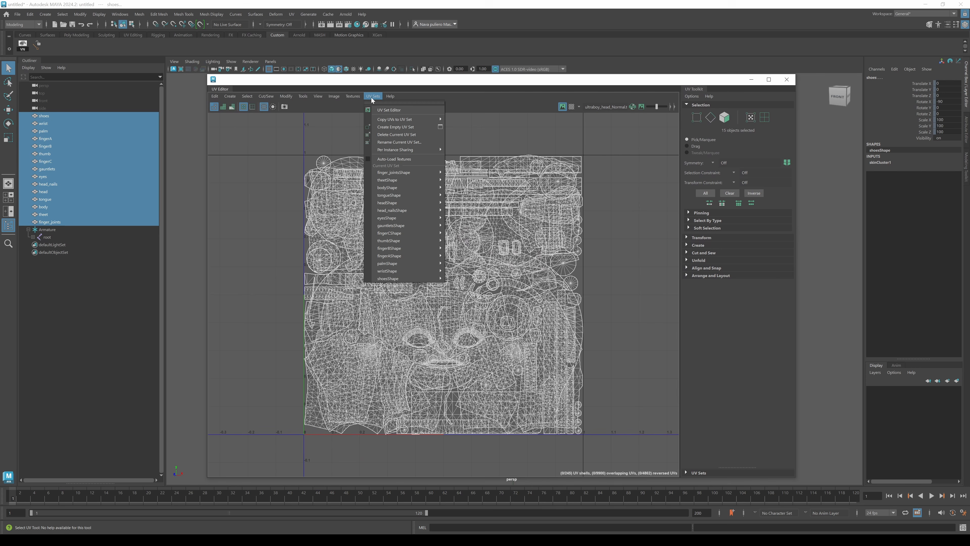
click(388, 110)
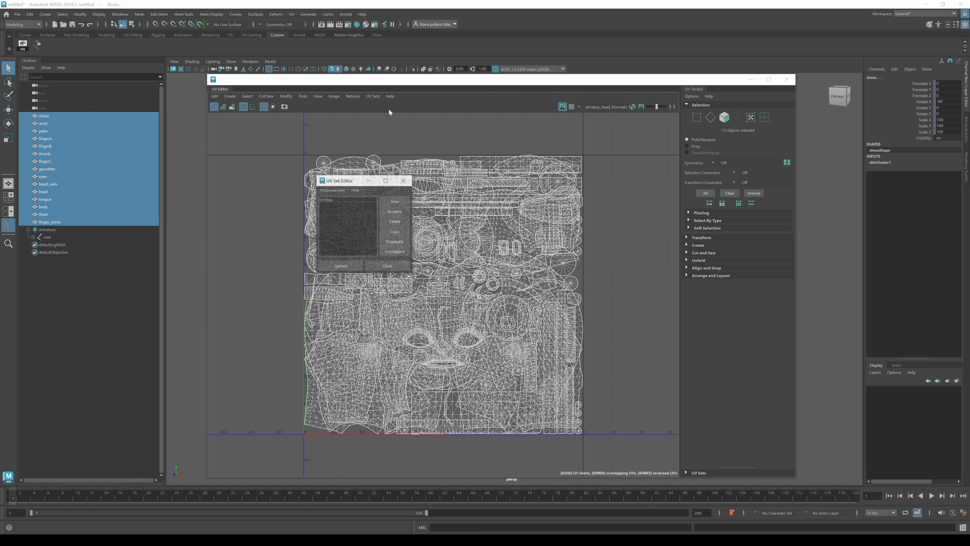
click(322, 202)
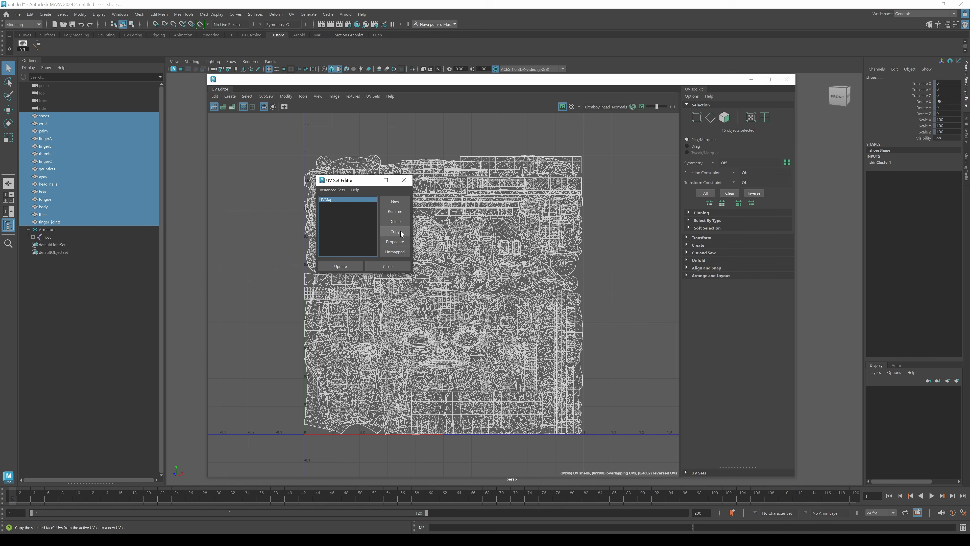
click(401, 233)
click(327, 205)
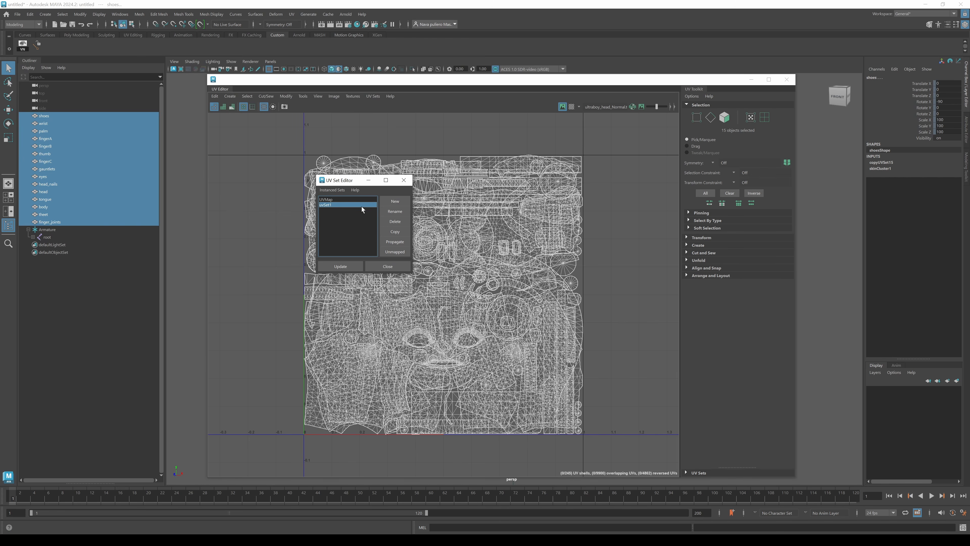
drag(363, 180, 284, 148)
double_click(249, 174)
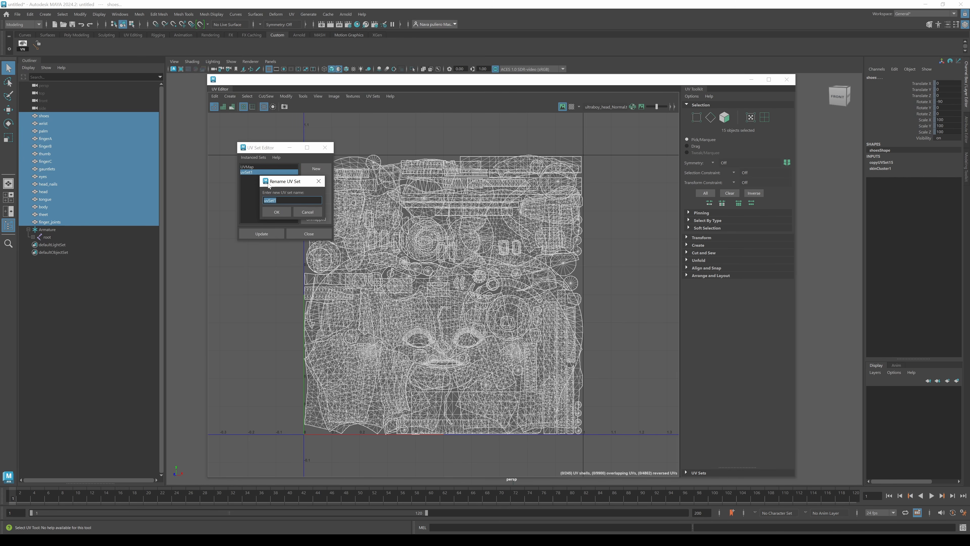
text(Weights)
key(Return)
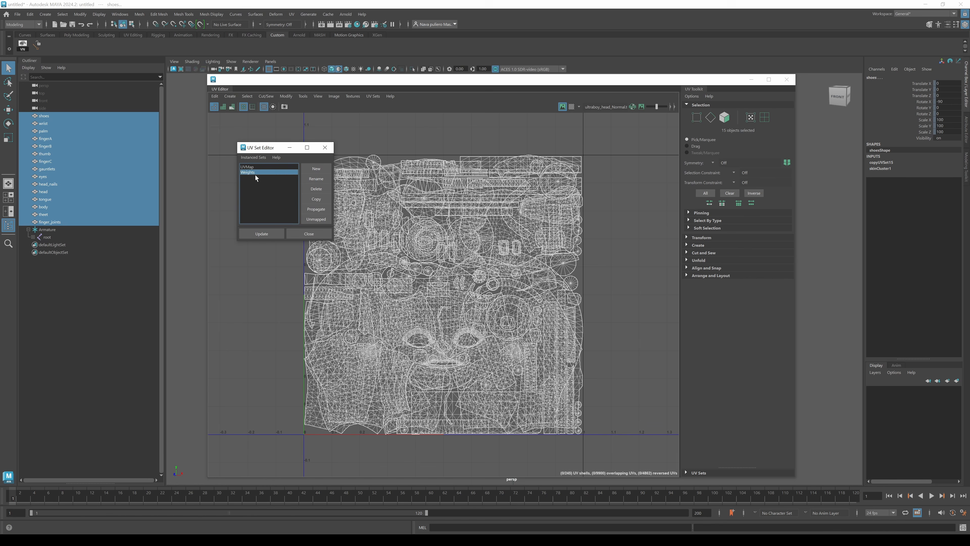
click(262, 234)
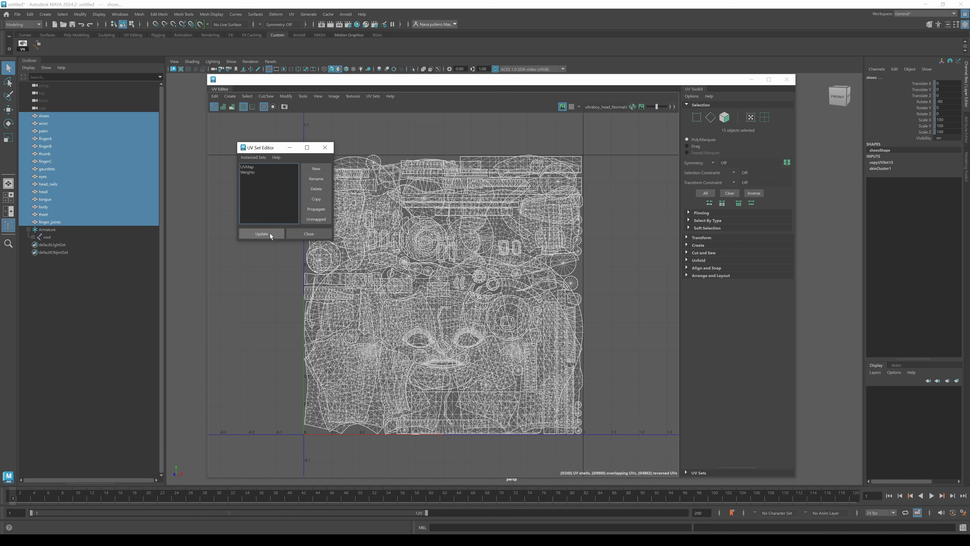
click(309, 234)
Lay out the UVs of all selected meshes with a 4096 texture map size and 16 shell padding.
click(289, 97)
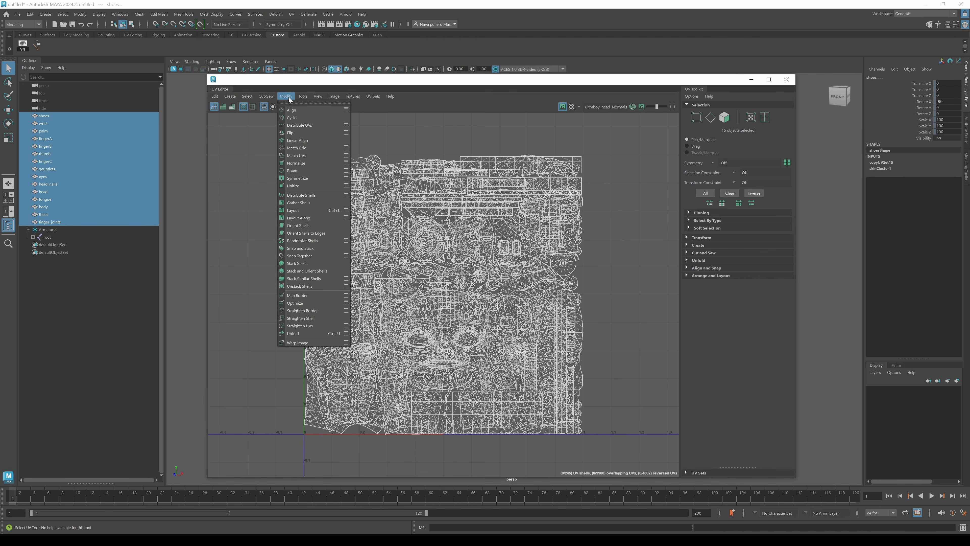
click(346, 211)
drag(236, 97, 379, 112)
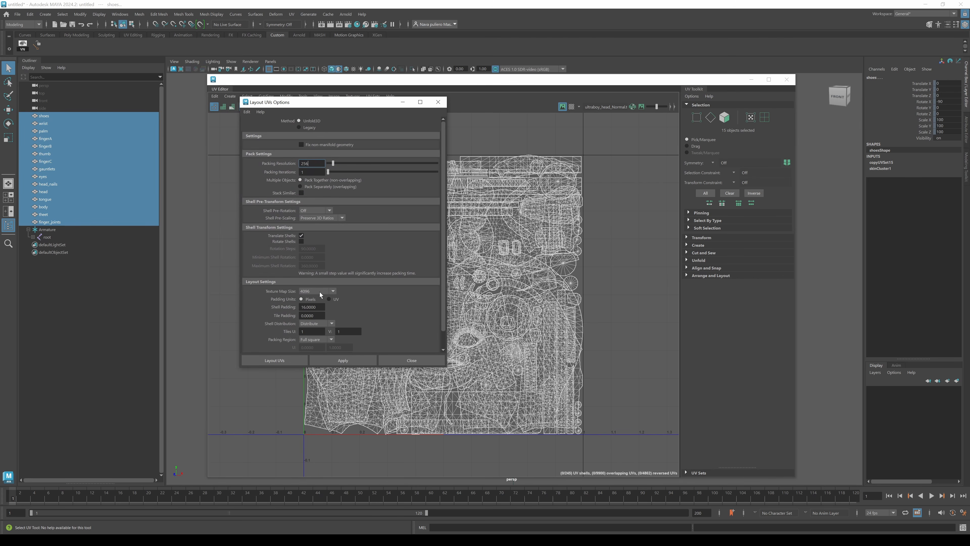
drag(317, 307, 299, 307)
click(290, 362)
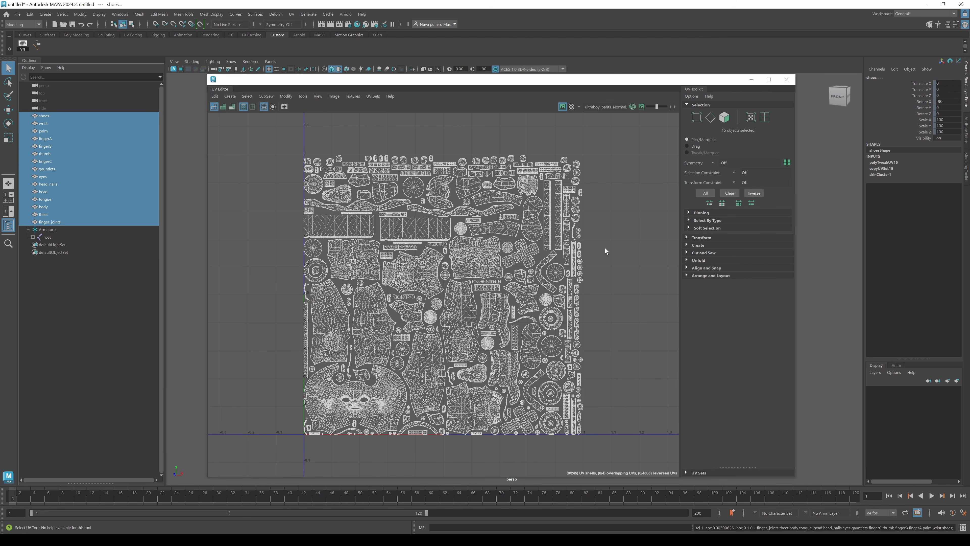
Close the UV Editor and switch to the Rigging menu set.
click(785, 79)
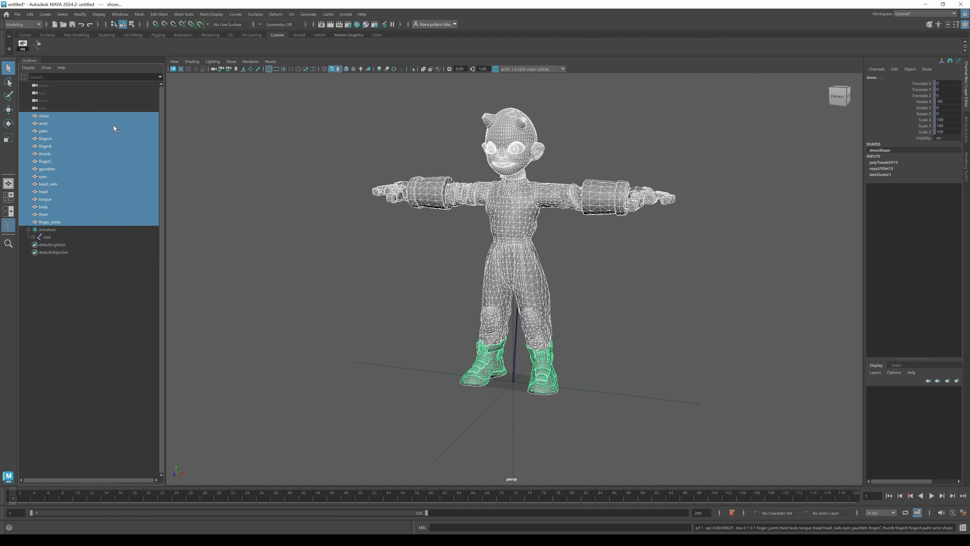
click(24, 24)
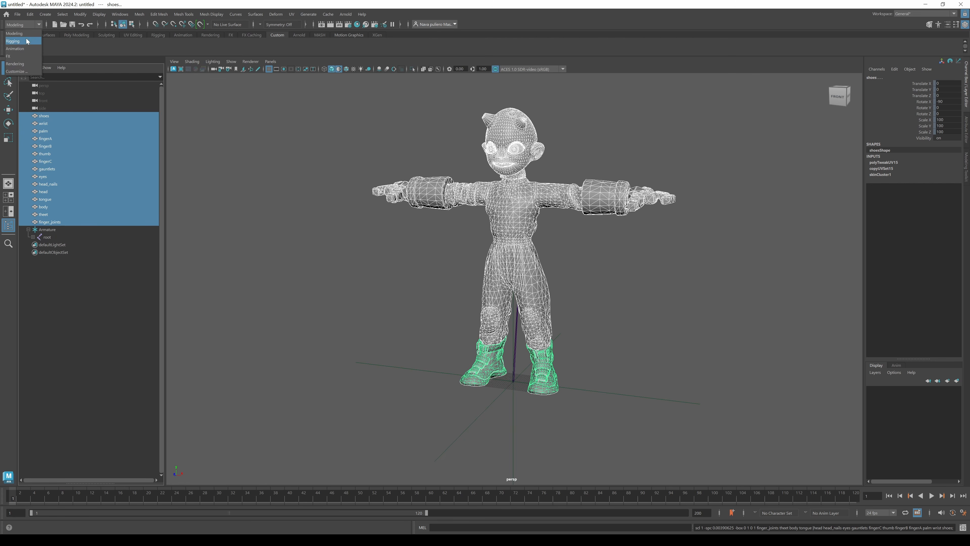
click(23, 37)
Export the skin weight maps at 4096 size to a file named weights on the Desktop.
click(162, 15)
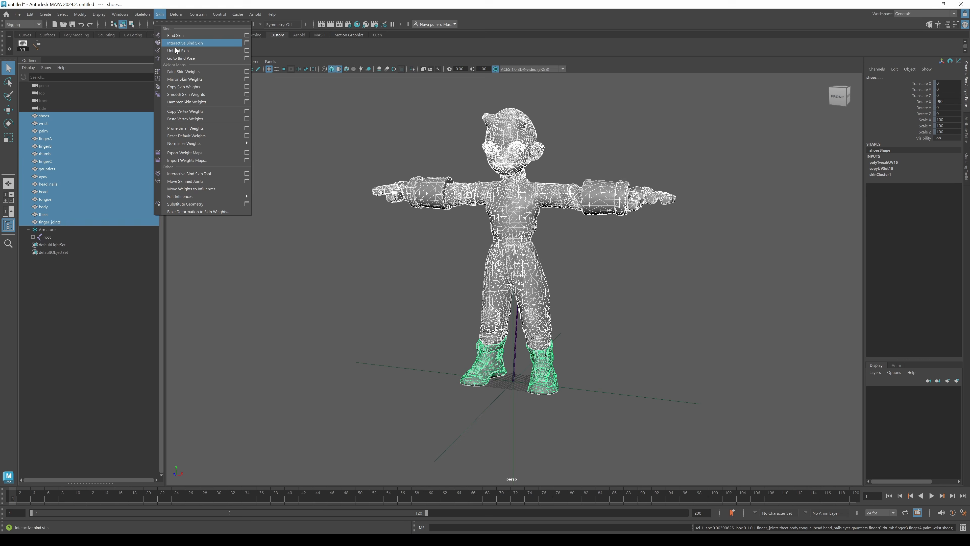
click(246, 153)
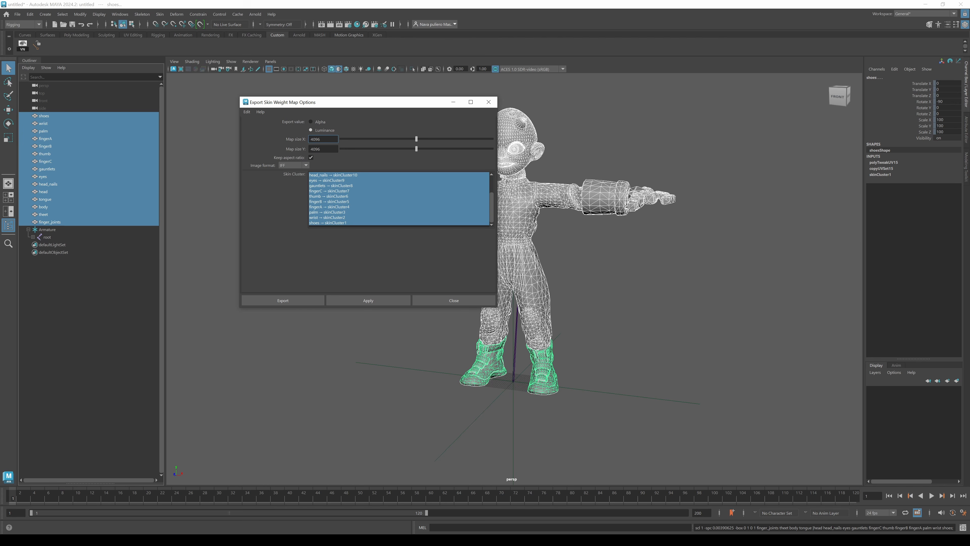
double_click(316, 139)
click(315, 300)
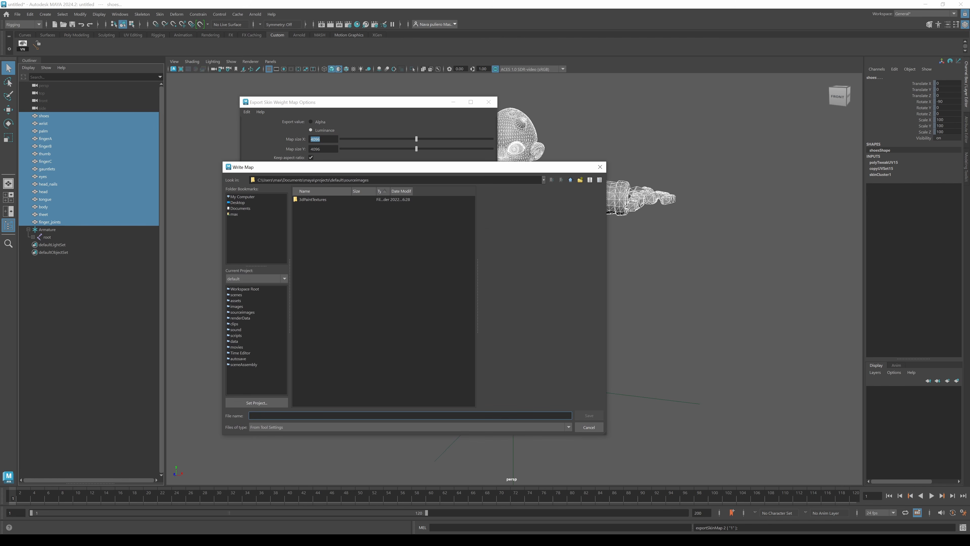
click(237, 202)
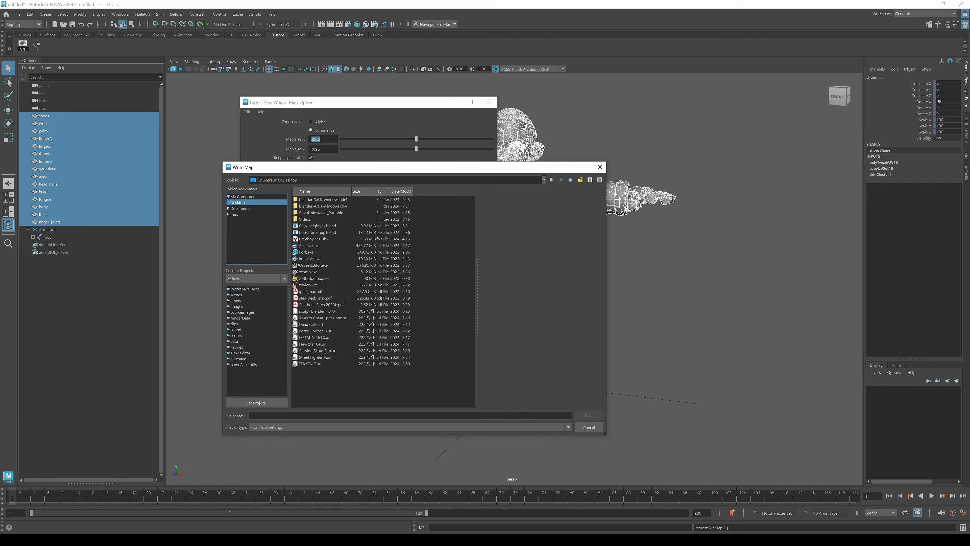
text(weights)
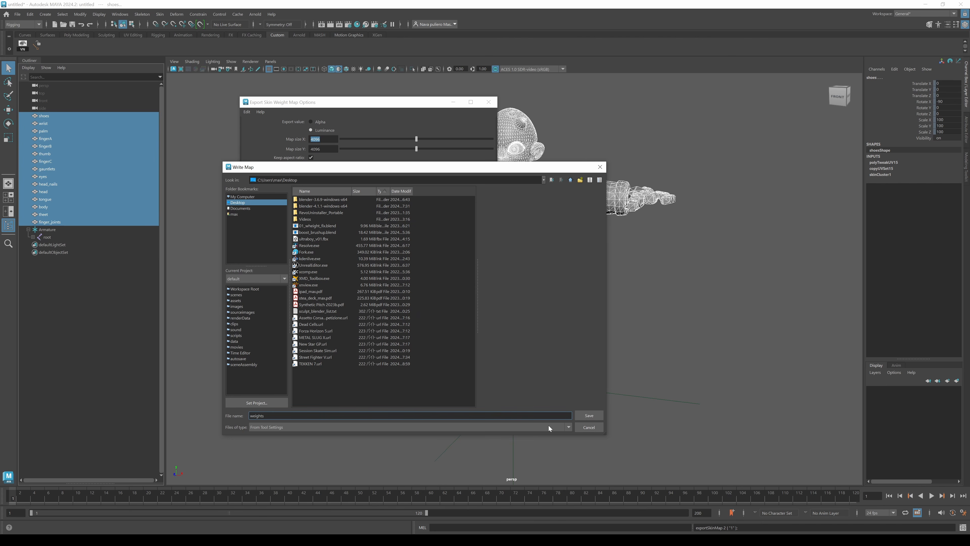
click(588, 416)
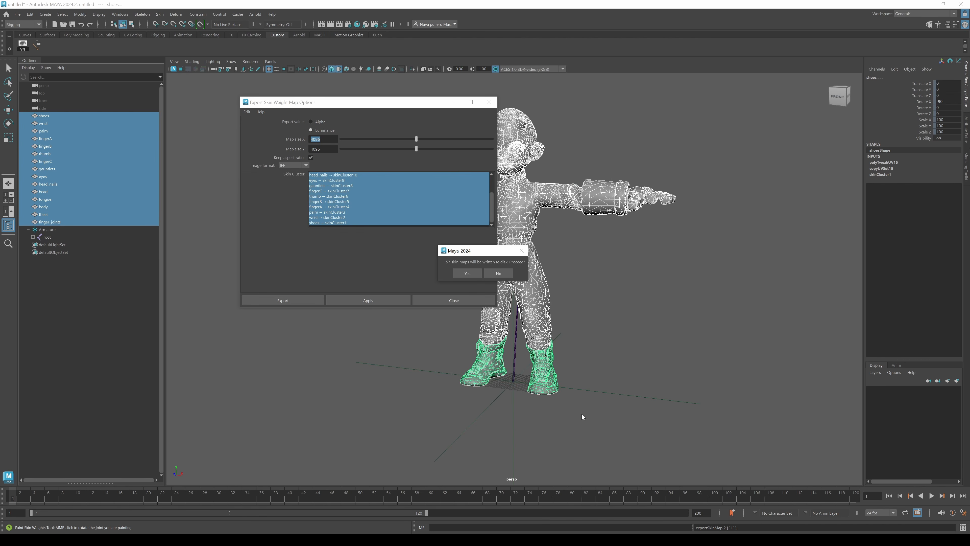
click(467, 273)
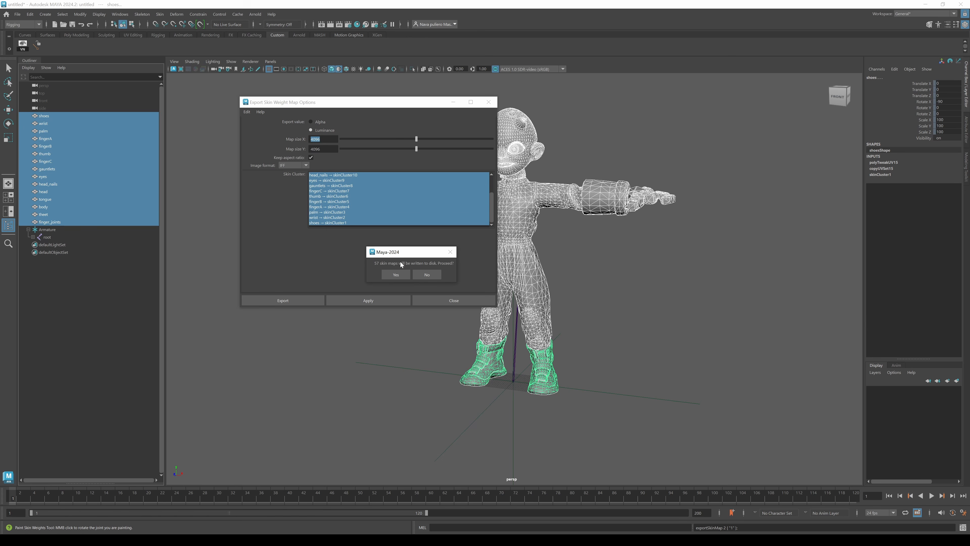
click(396, 273)
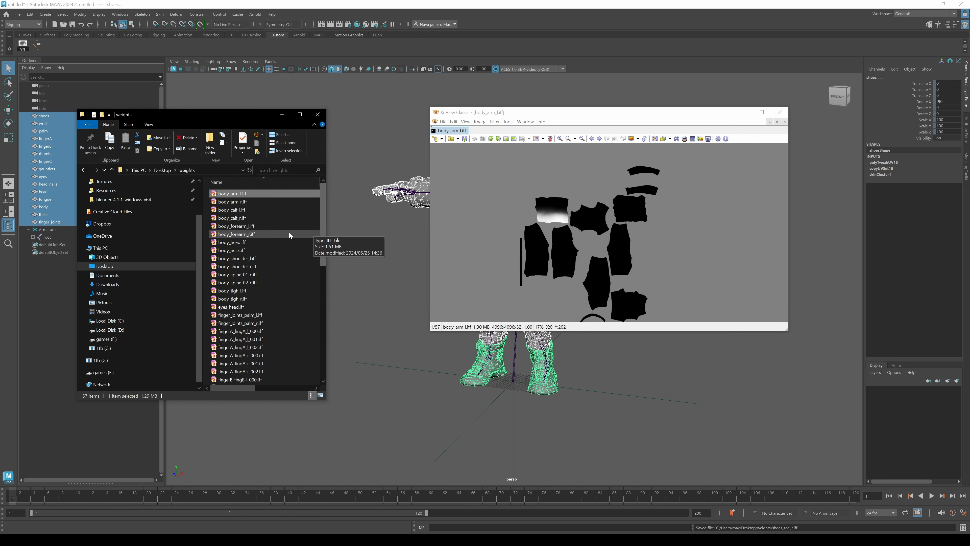
Browse the exported weight map images in the weights folder and the image viewer.
drag(202, 237, 154, 237)
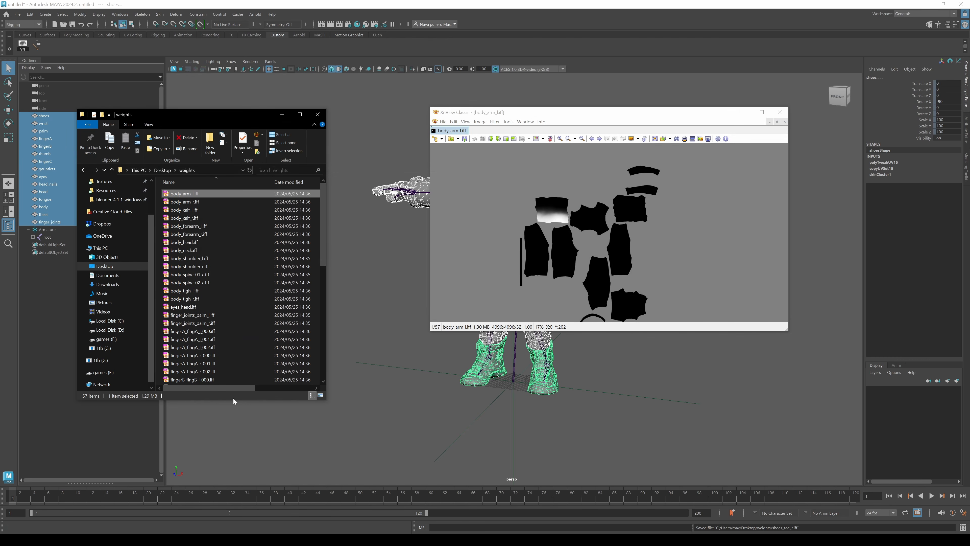
drag(234, 400, 234, 464)
drag(474, 112, 384, 114)
drag(703, 353, 696, 462)
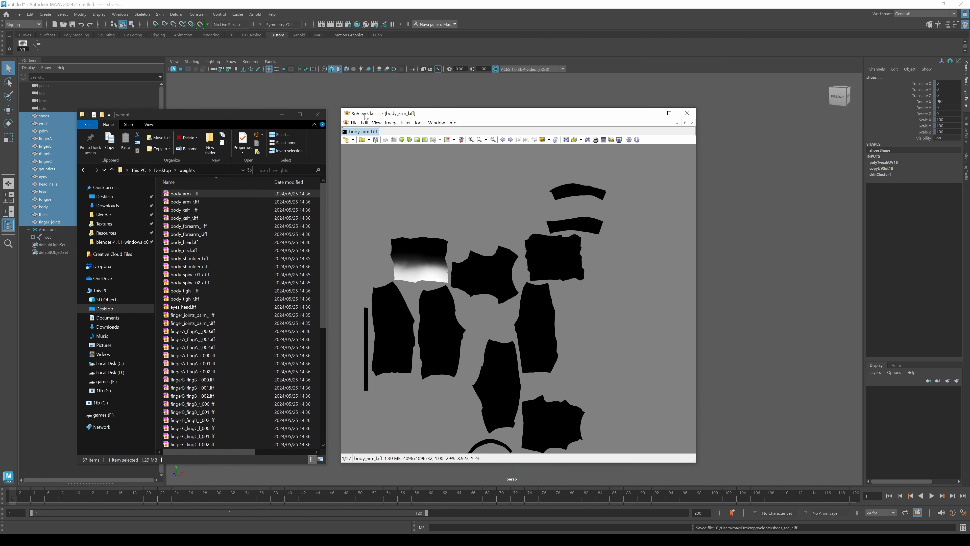
scroll(420, 239, down, 3)
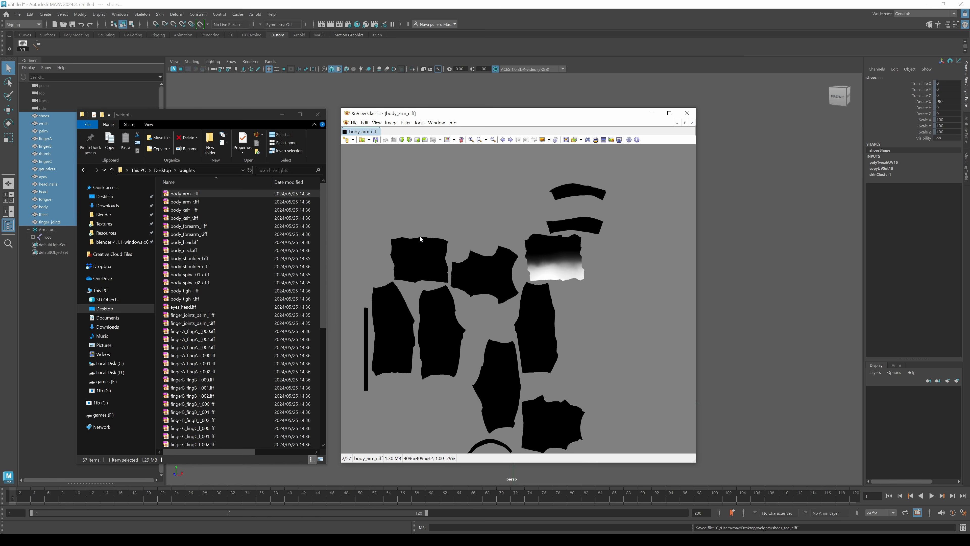
scroll(420, 238, down, 2)
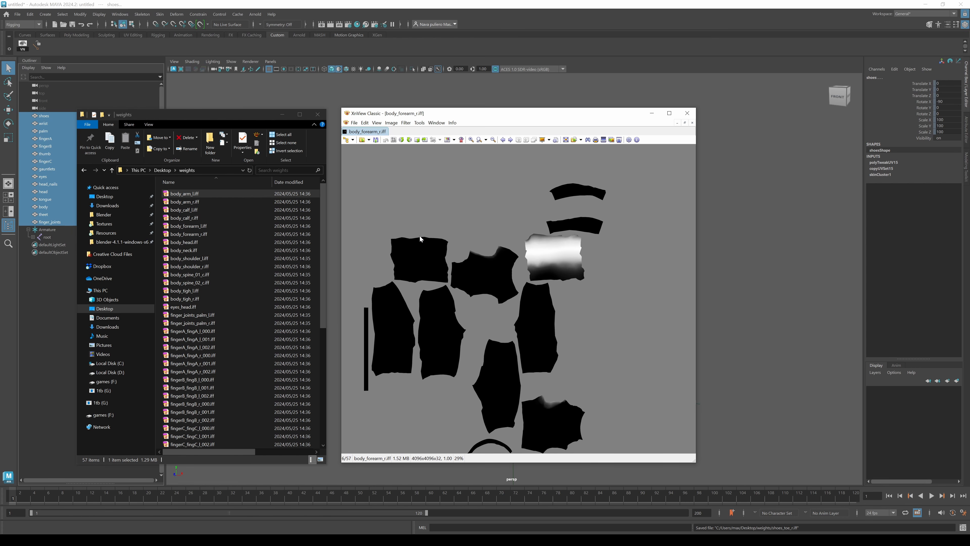
scroll(420, 238, down, 3)
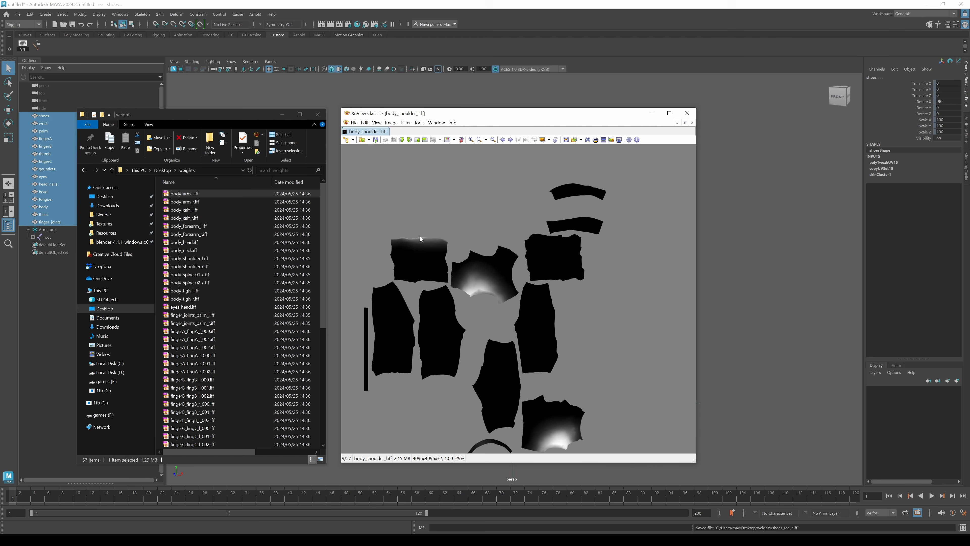
scroll(419, 235, down, 1)
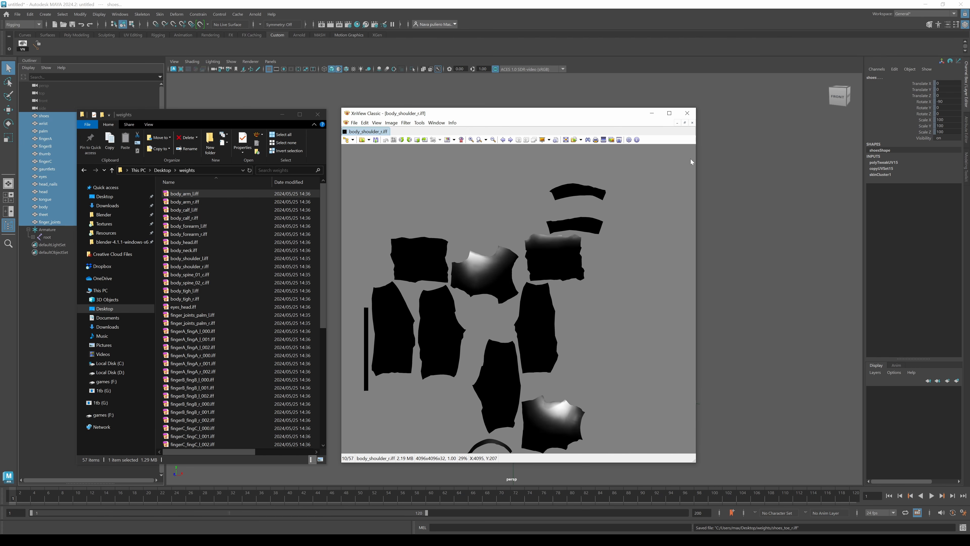
click(687, 113)
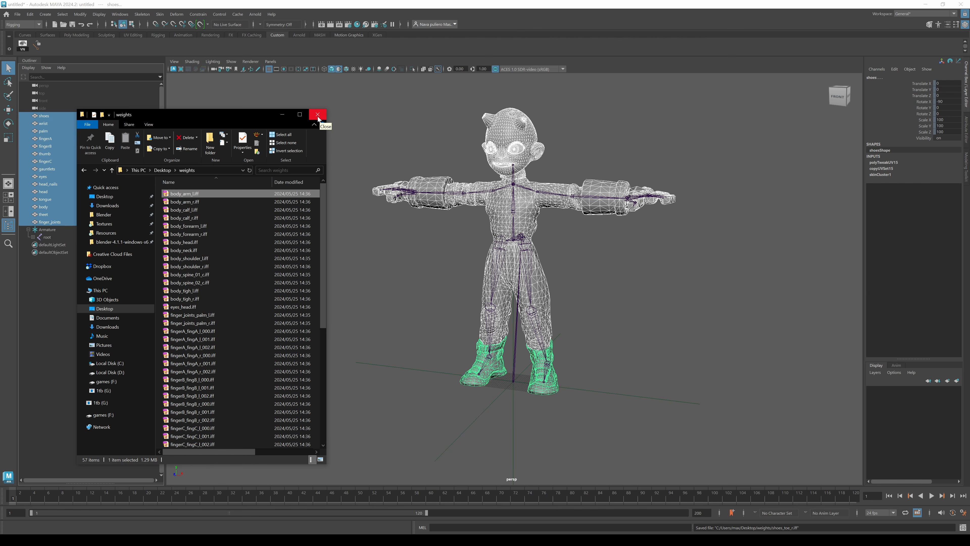
click(318, 115)
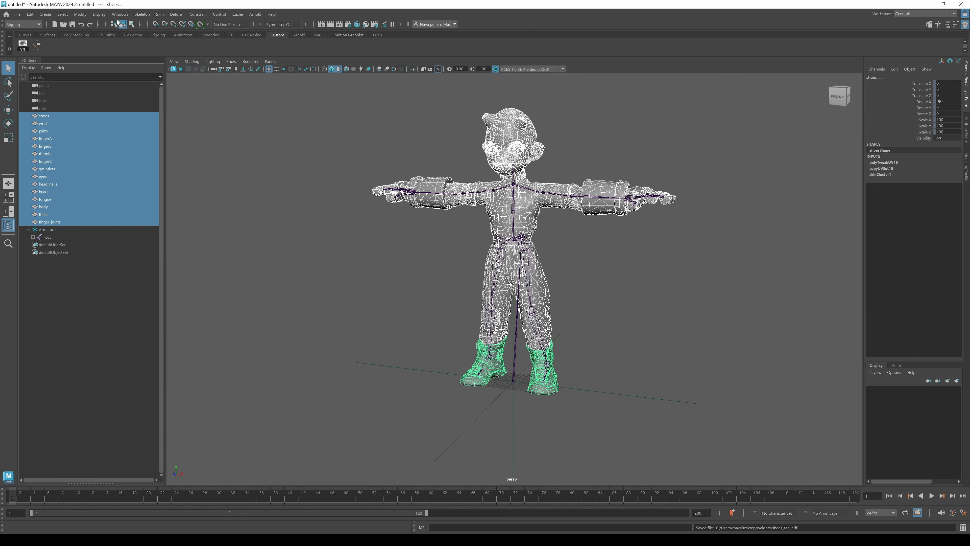
Delete the construction history of the selected meshes.
click(30, 14)
mouse_move(70, 104)
click(147, 106)
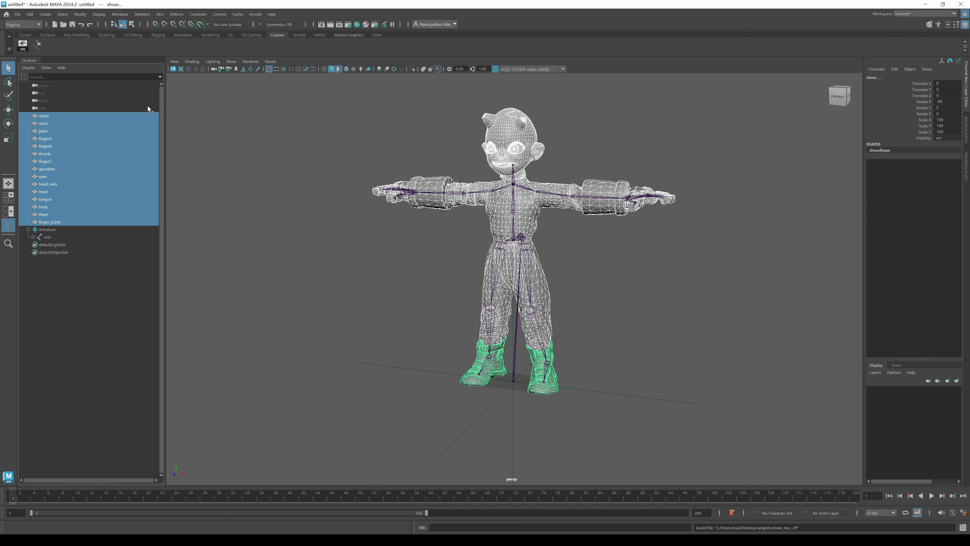
click(229, 141)
key(ctrl+z)
Freeze the translate, rotate and scale channels of the selected meshes.
drag(928, 80, 924, 128)
right_click(925, 128)
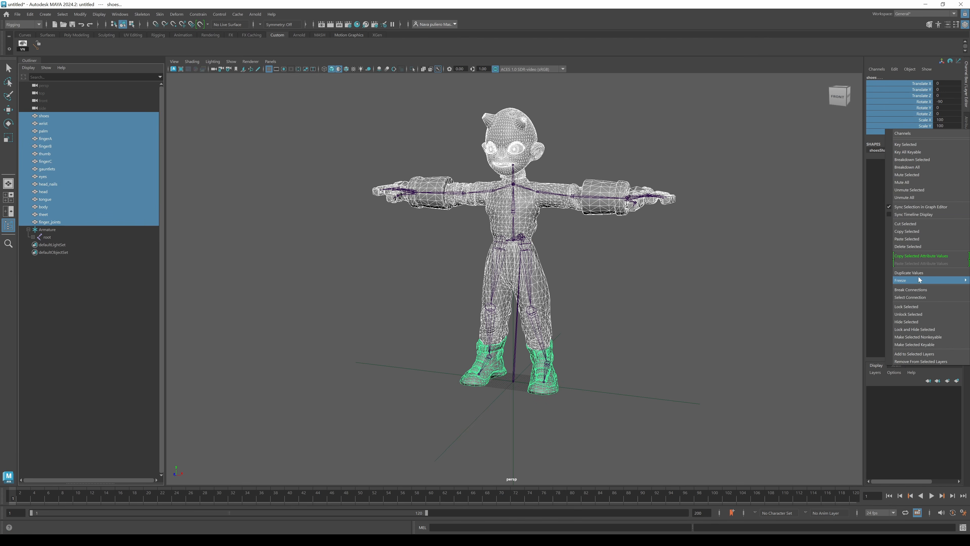
mouse_move(919, 279)
click(857, 303)
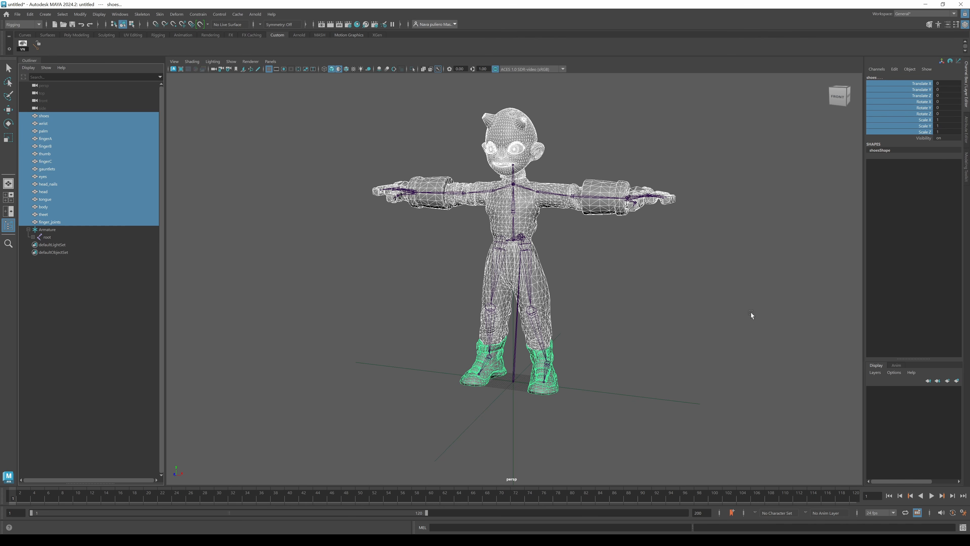
Unparent the root joint from the Armature group and delete the Armature group.
click(54, 230)
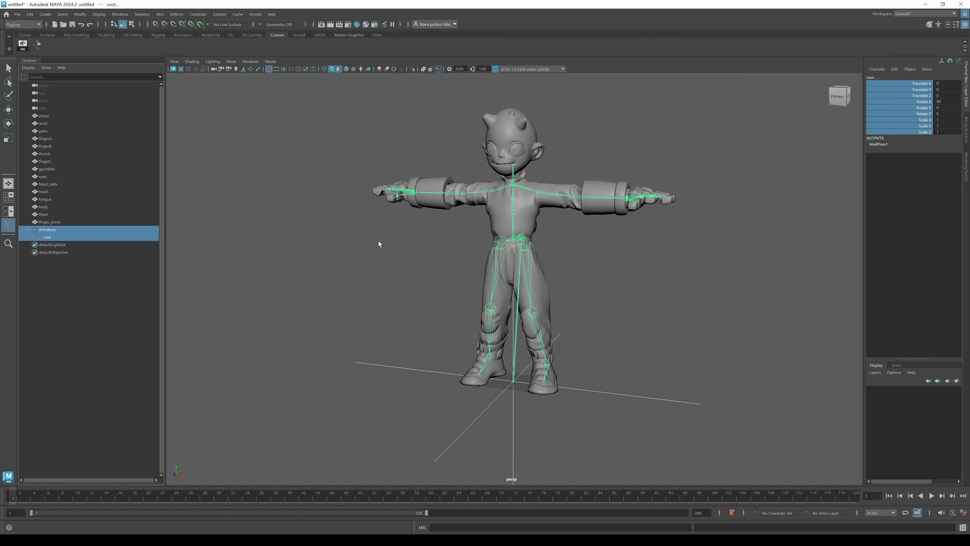
right_click(926, 89)
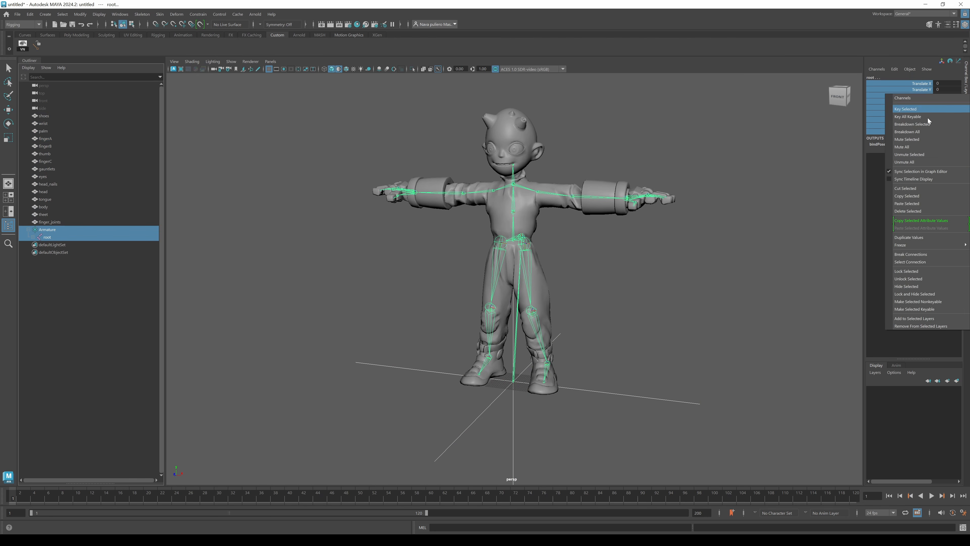
mouse_move(919, 245)
click(862, 271)
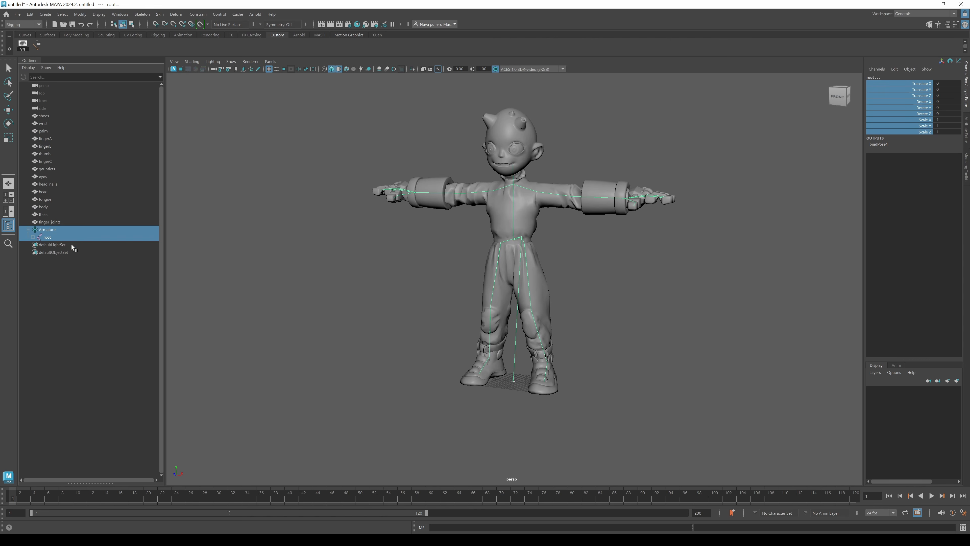
click(48, 237)
middle_drag(48, 237, 49, 226)
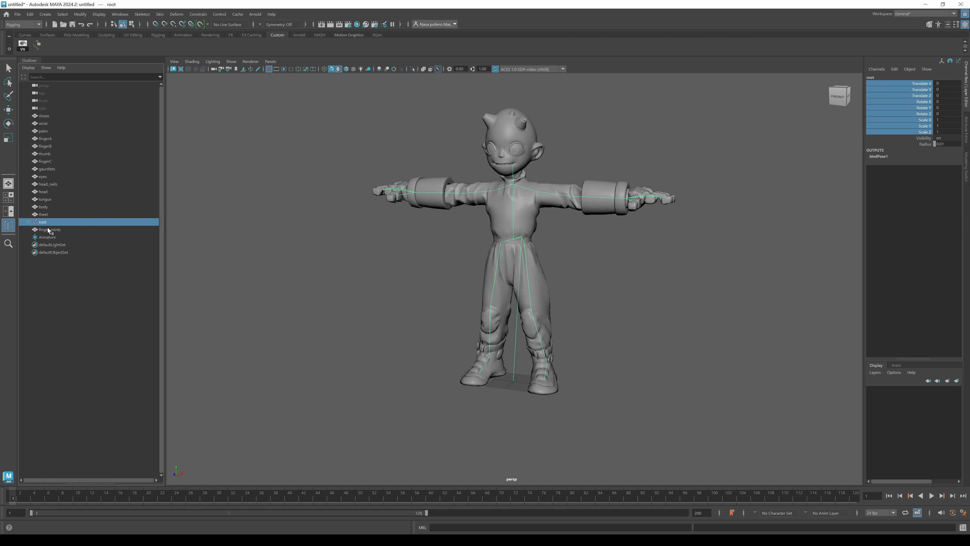
click(51, 237)
key(Delete)
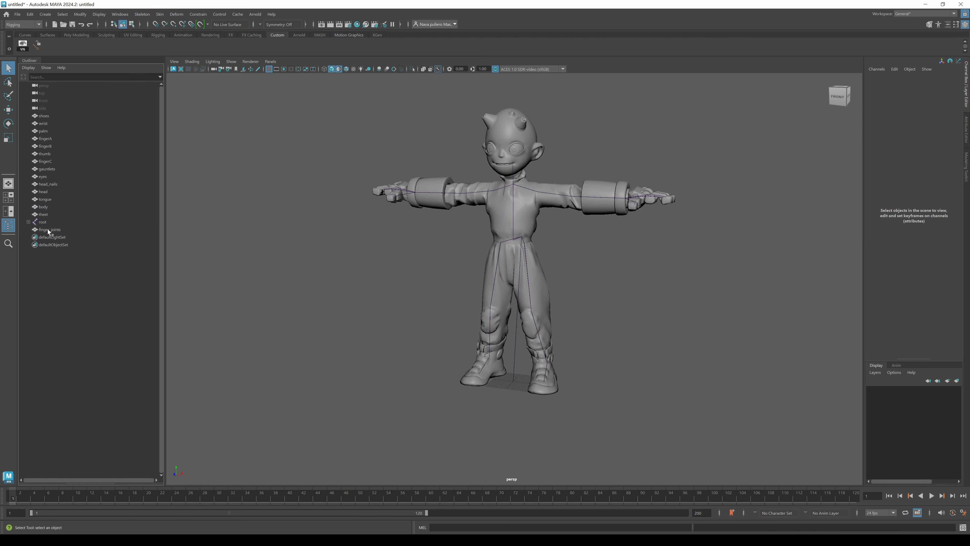
Select the whole root joint hierarchy and set the joints' radius to 0.1.
click(49, 222)
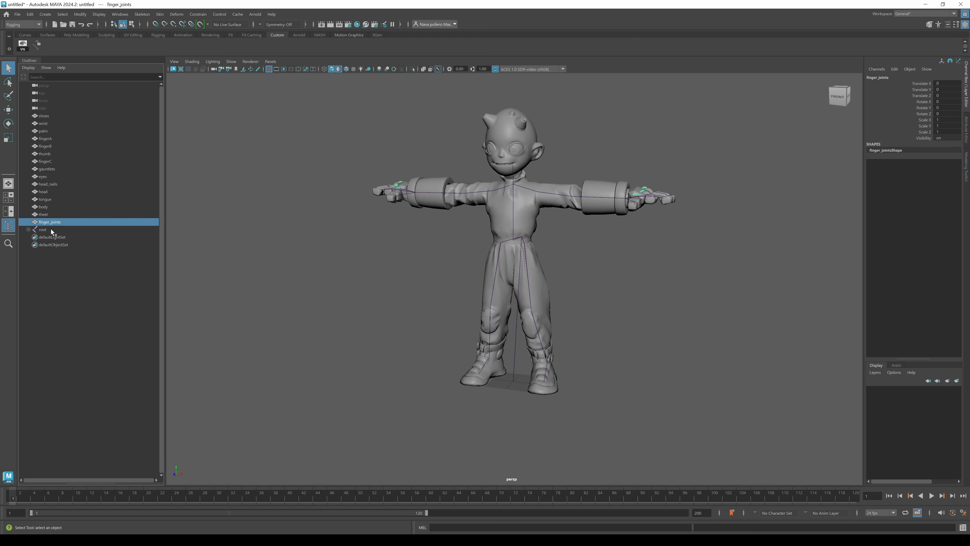
click(45, 229)
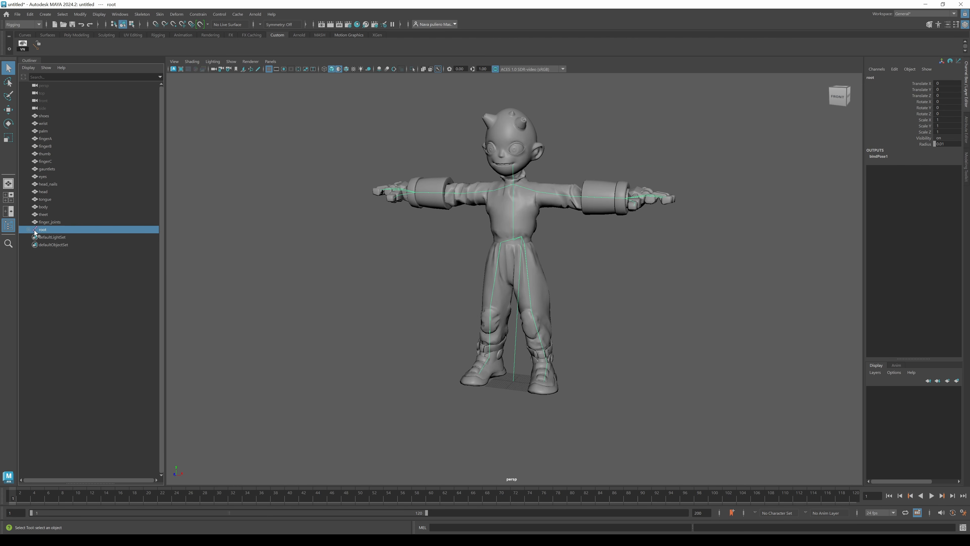
shift+click(29, 230)
drag(163, 262, 178, 388)
shift+click(79, 458)
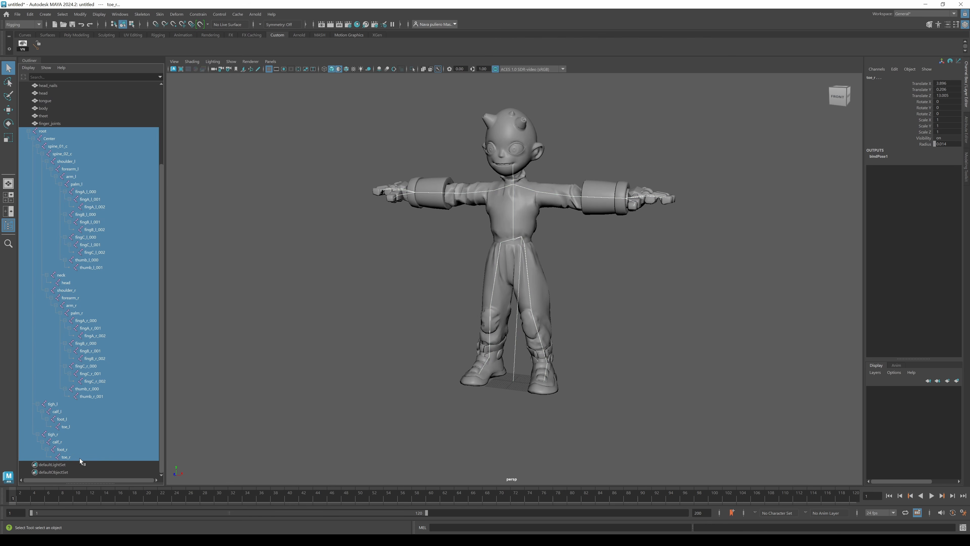
click(947, 143)
text(0.1)
key(Return)
Select all the character meshes together with the root joint and bind skin.
click(578, 303)
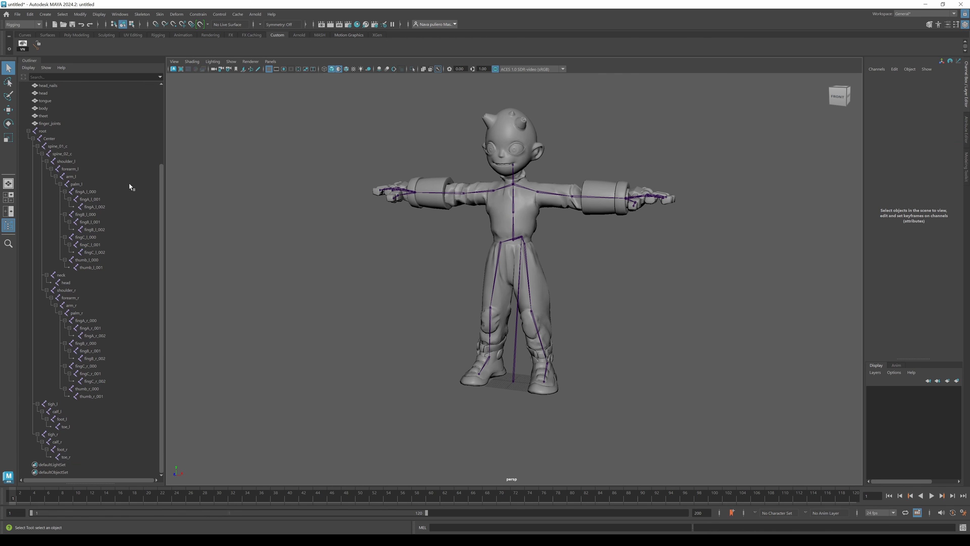
click(65, 124)
drag(161, 186, 162, 106)
shift+click(50, 116)
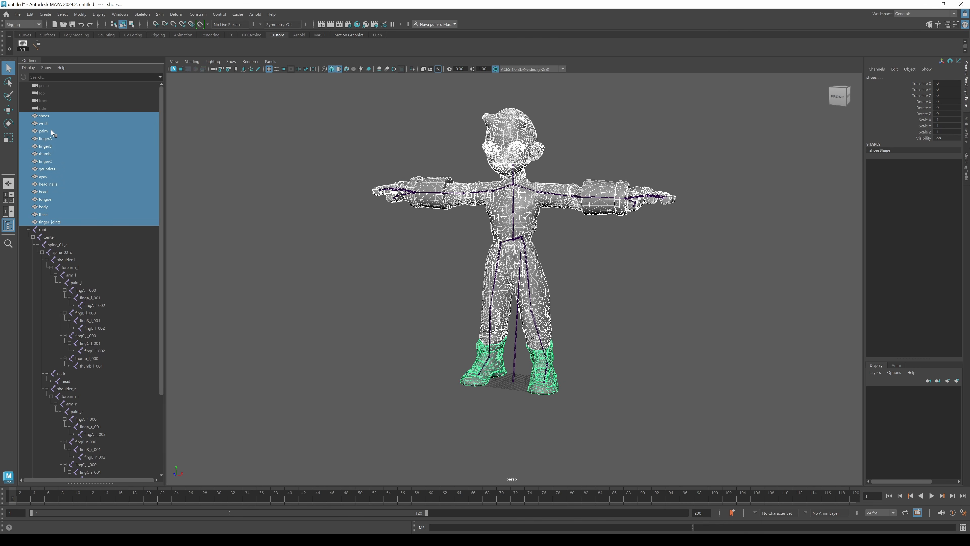
ctrl+click(43, 230)
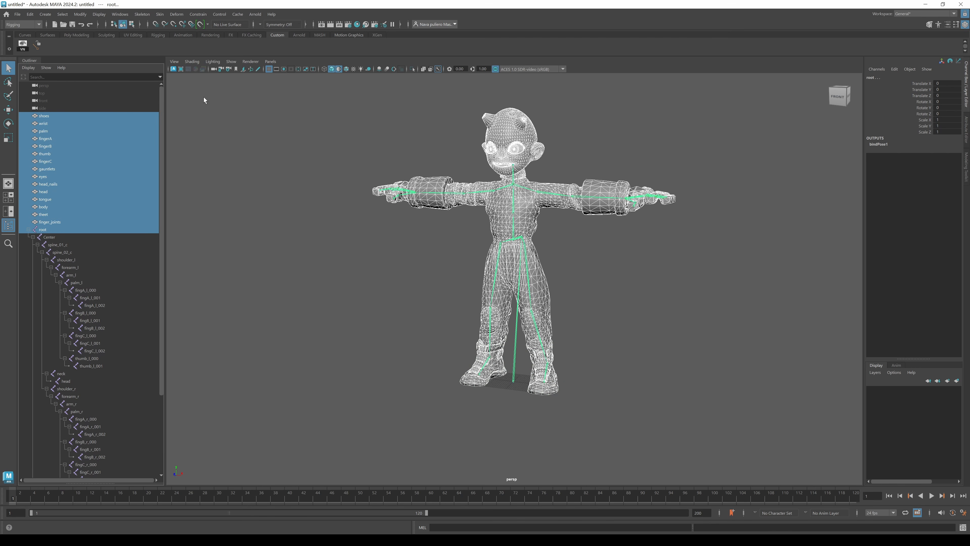
click(160, 15)
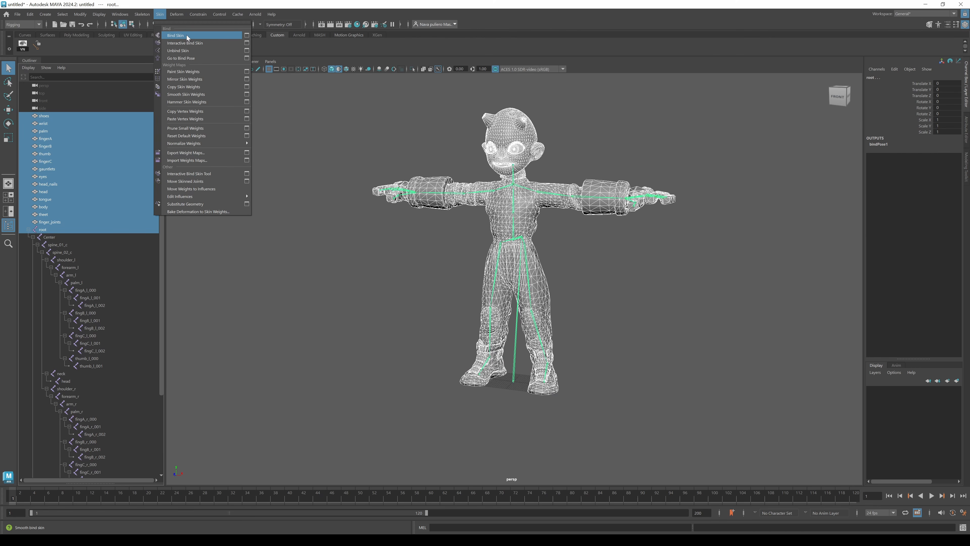
click(186, 36)
Test the skinning by rotating the forearm and thigh joints, undoing each rotation.
click(546, 192)
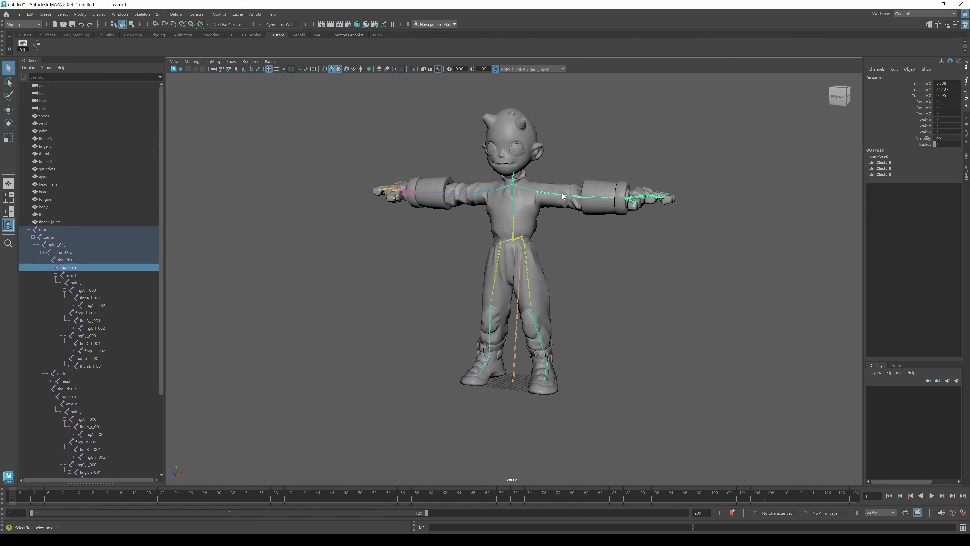
key(e)
drag(561, 171, 567, 185)
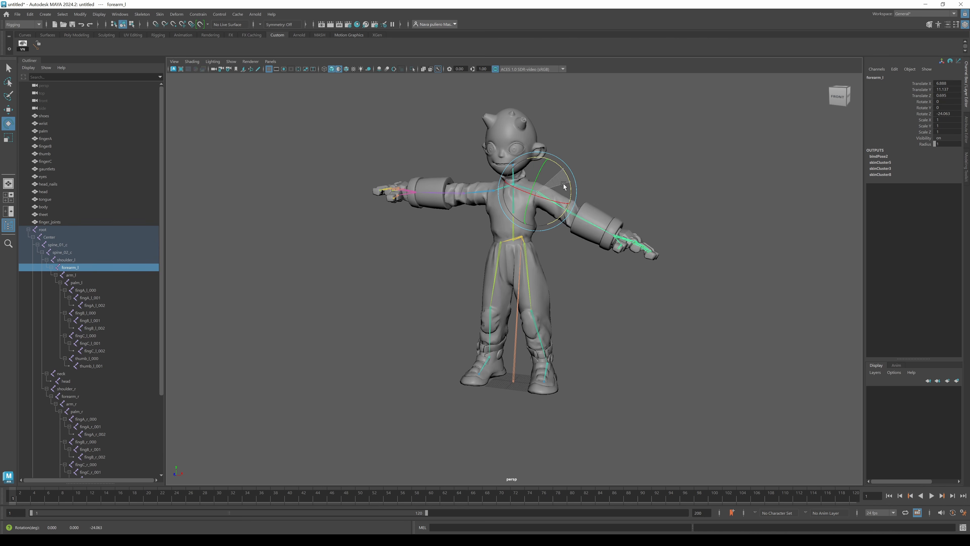
key(ctrl+z)
click(528, 274)
mouse_move(554, 232)
mouse_down()
mouse_move(547, 218)
mouse_move(544, 240)
mouse_up()
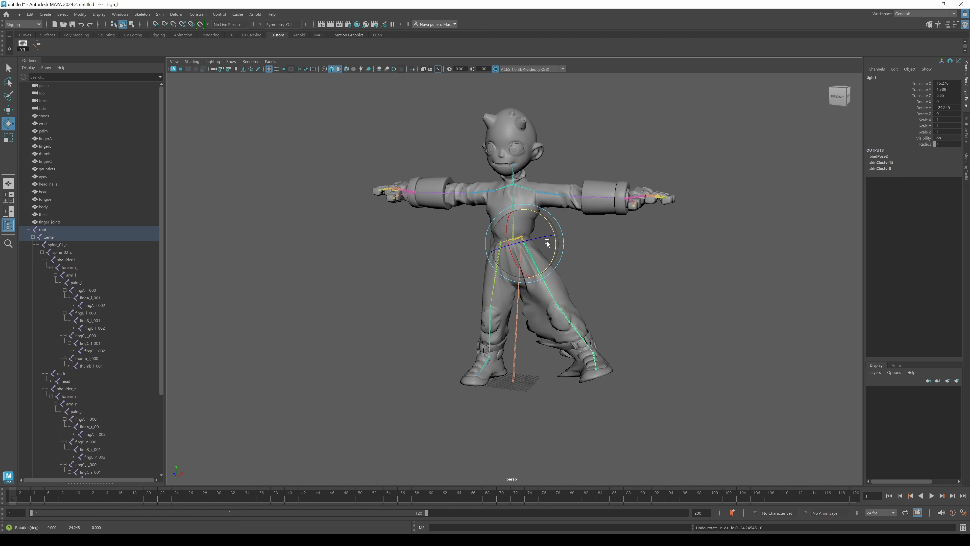
key(ctrl+z)
click(579, 284)
Import the weights.weightMap skin weight maps from the Desktop onto all the selected meshes.
click(55, 222)
shift+click(44, 116)
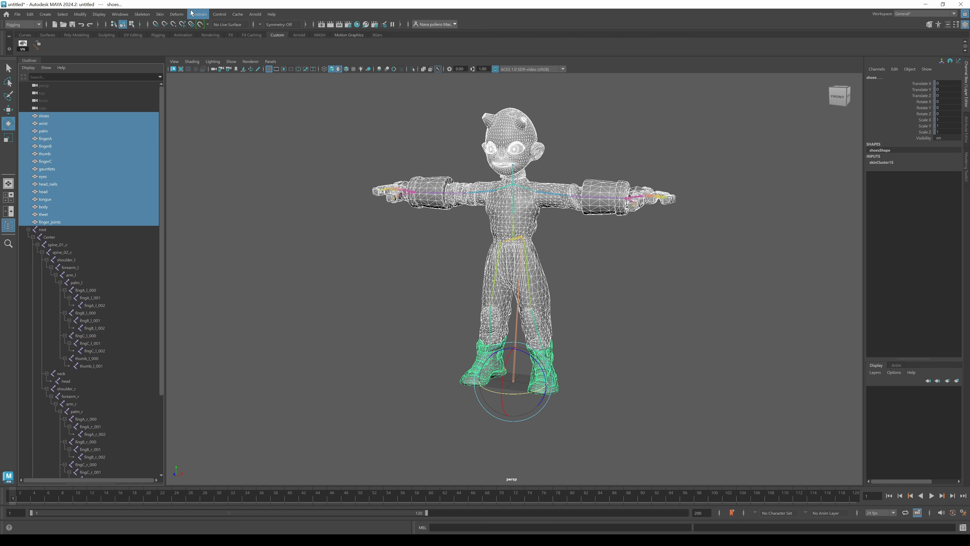
click(160, 14)
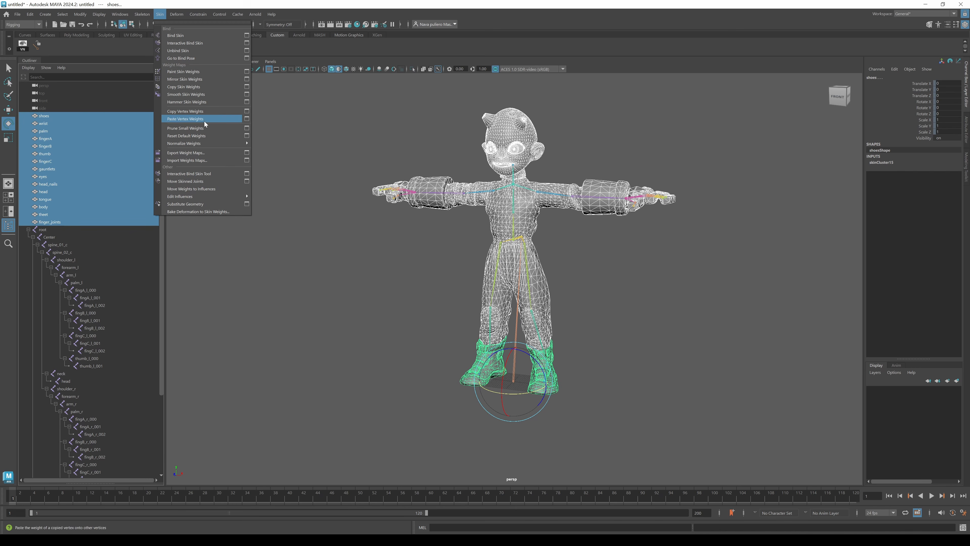
click(246, 160)
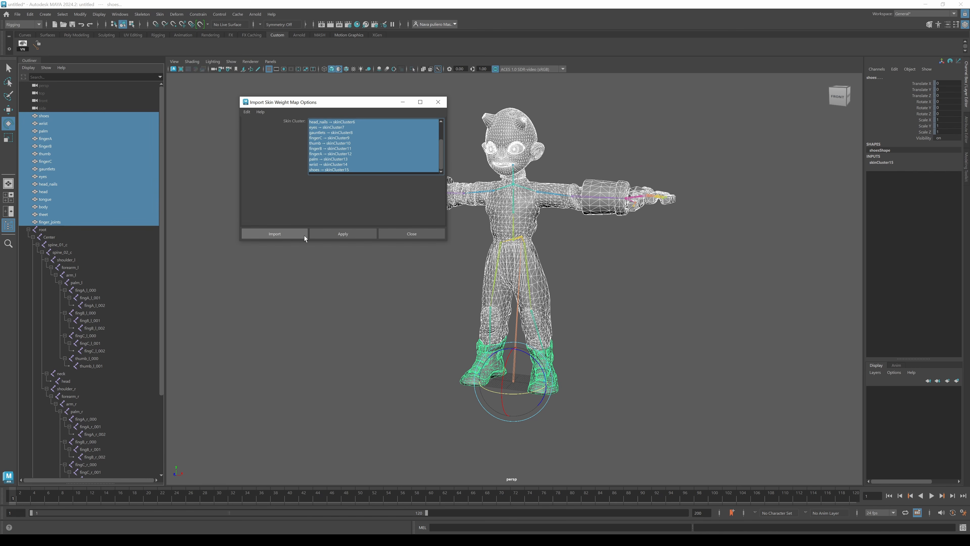
click(275, 234)
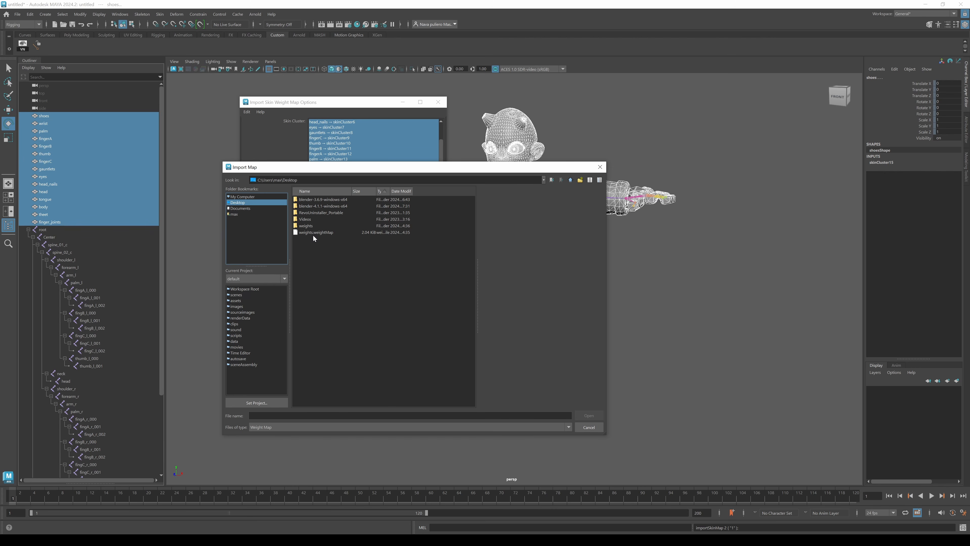
click(314, 232)
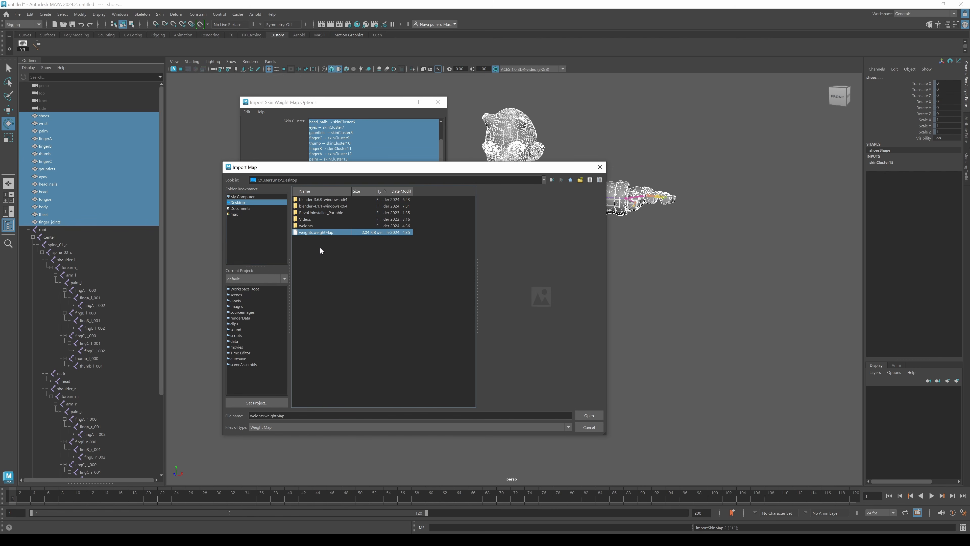
click(591, 416)
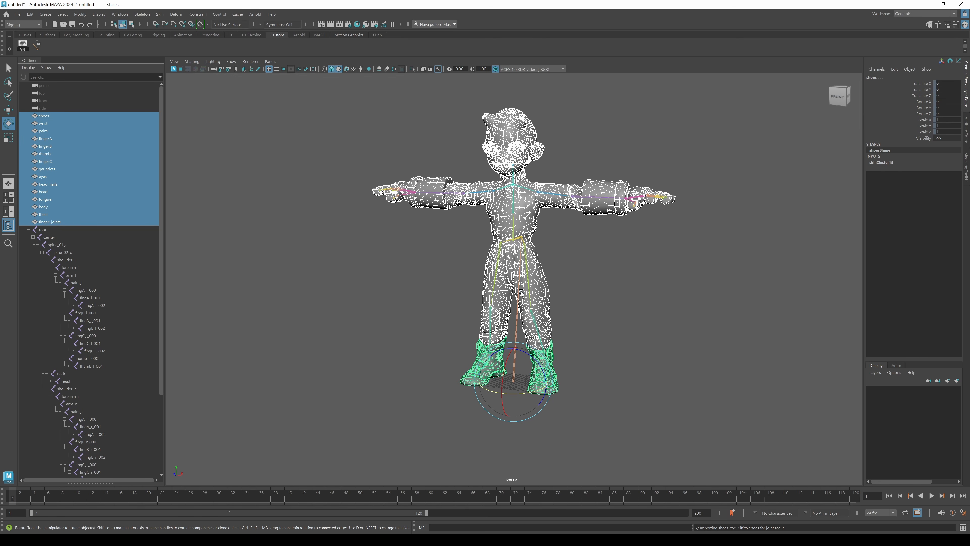
Test the imported weights by rotating the forearm and thigh joints, undoing each rotation.
click(591, 247)
click(549, 194)
click(550, 193)
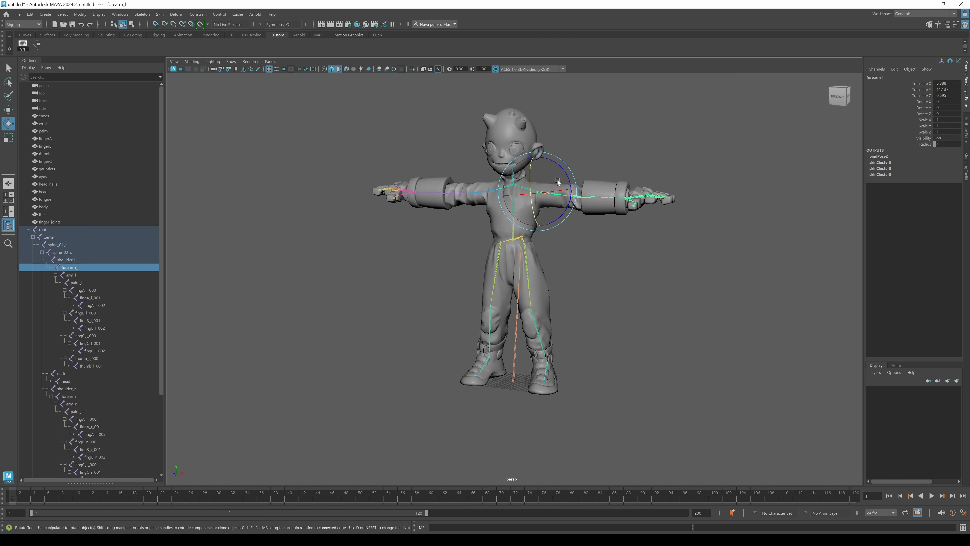
drag(563, 214, 551, 262)
key(ctrl+z)
click(528, 271)
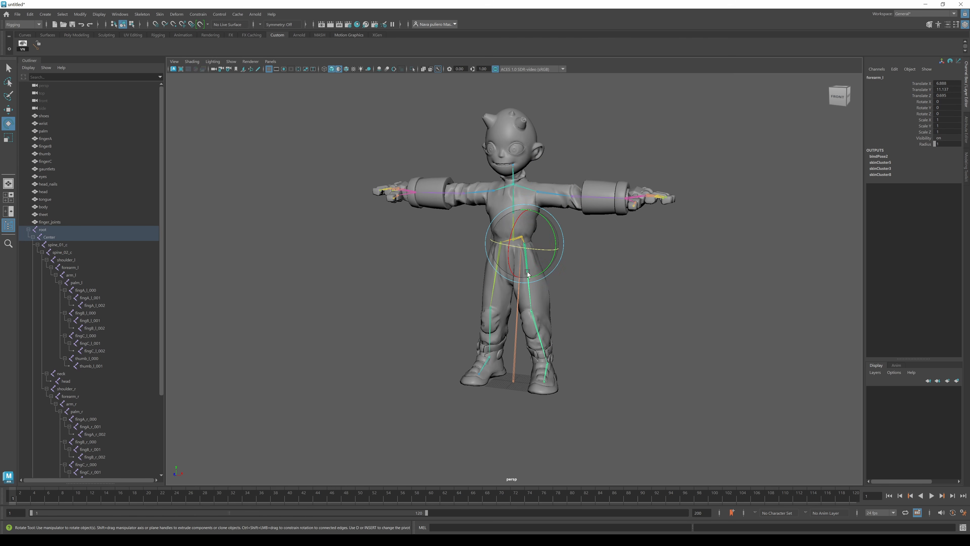
drag(547, 220, 547, 221)
key(ctrl+z)
key(ctrl+z)
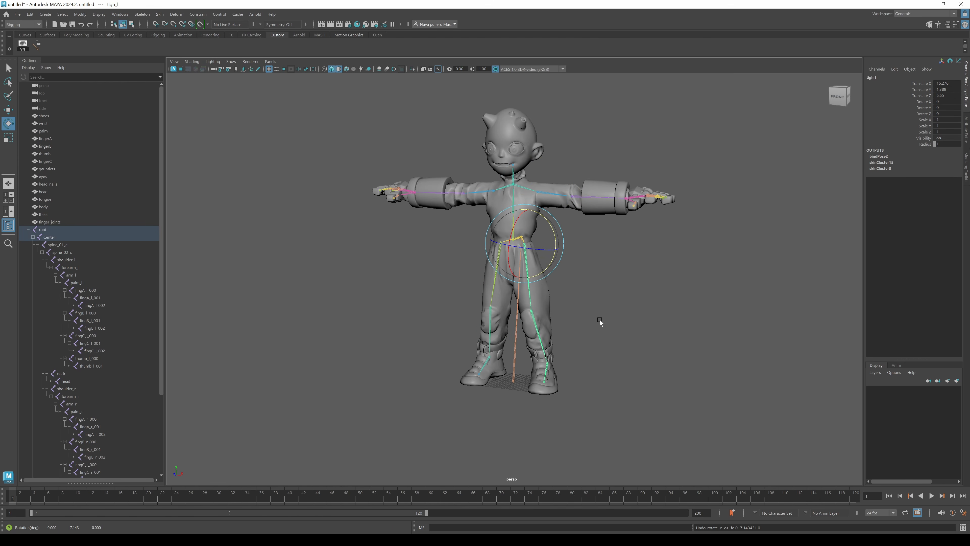
Select the gauntlets mesh and open the Attribute Editor to inspect it.
click(28, 229)
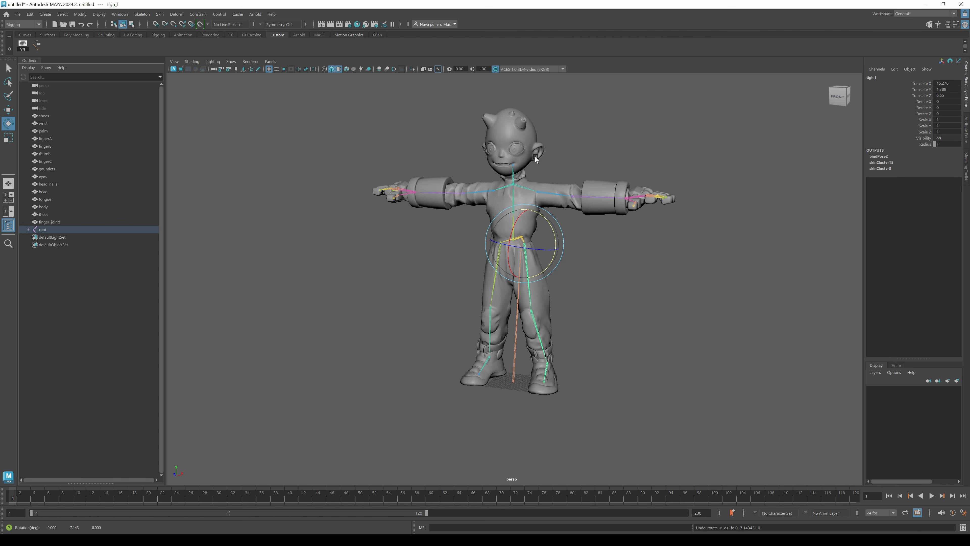
click(612, 207)
click(967, 153)
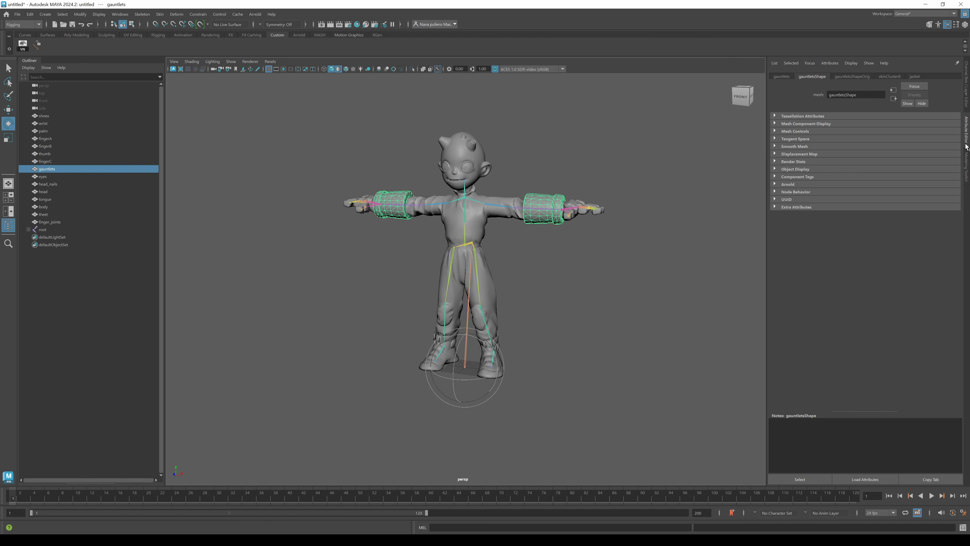
click(966, 130)
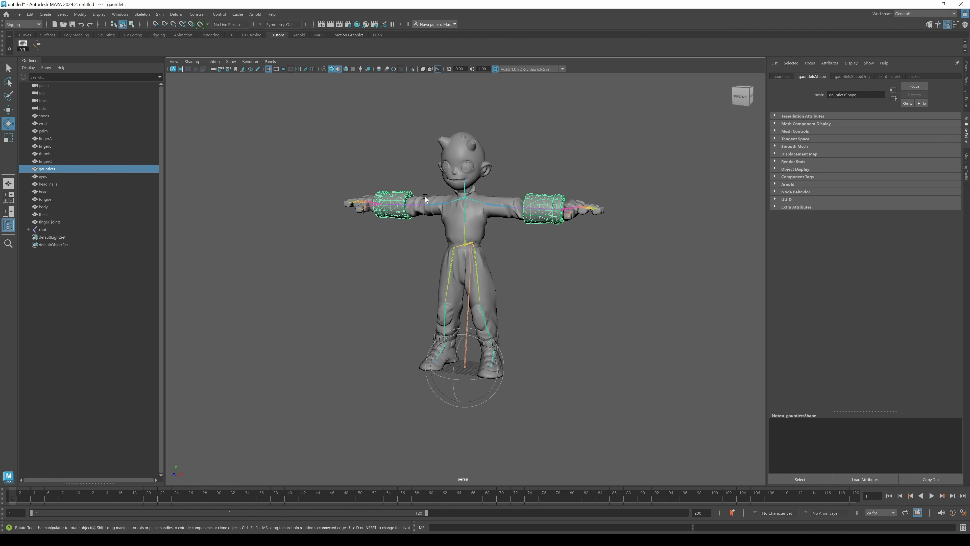
Select all the meshes and delete the weights UV set in the UV Set Editor.
click(45, 116)
shift+click(49, 220)
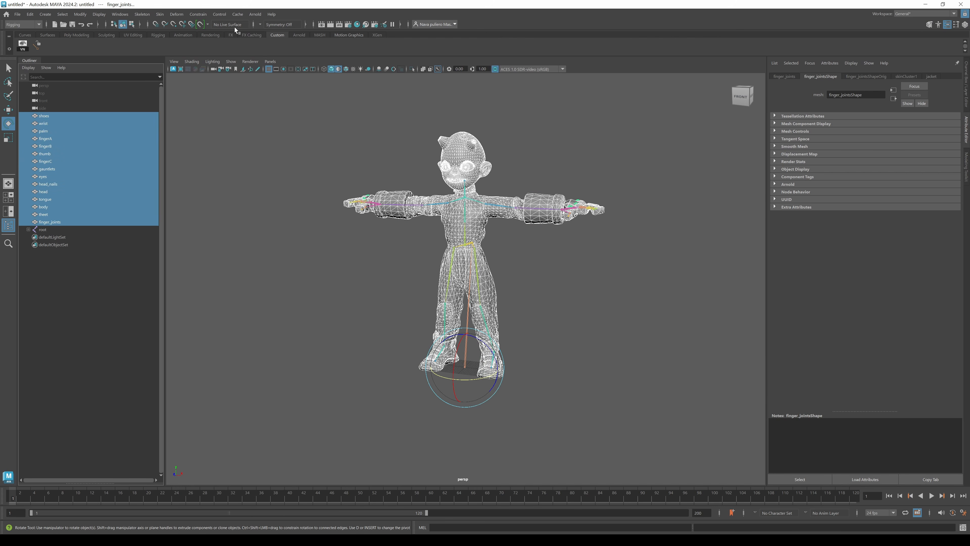
click(23, 24)
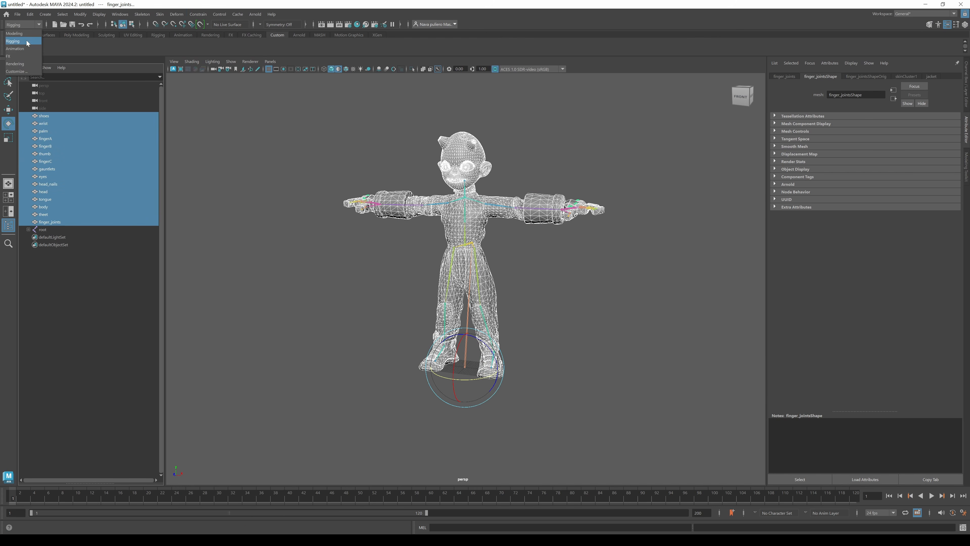
click(17, 33)
click(292, 14)
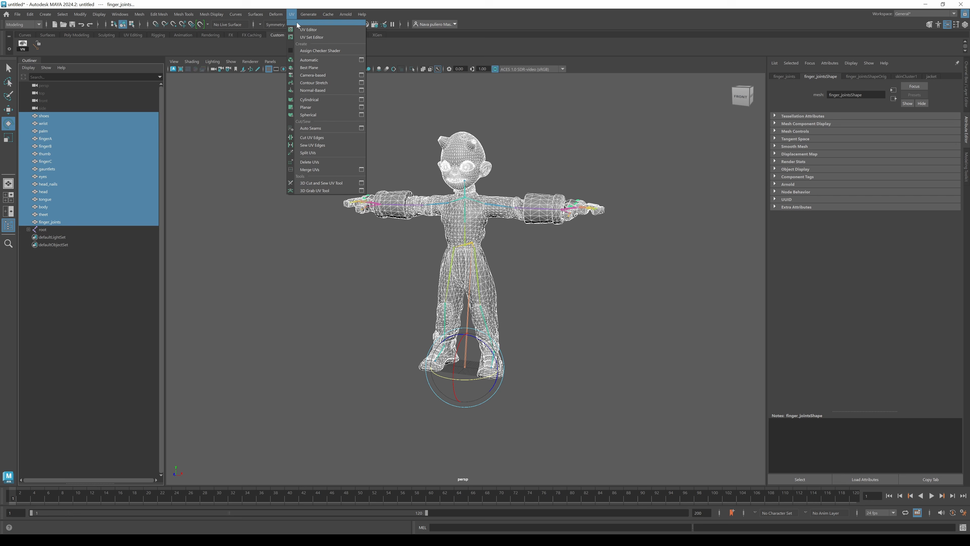
click(308, 37)
click(251, 173)
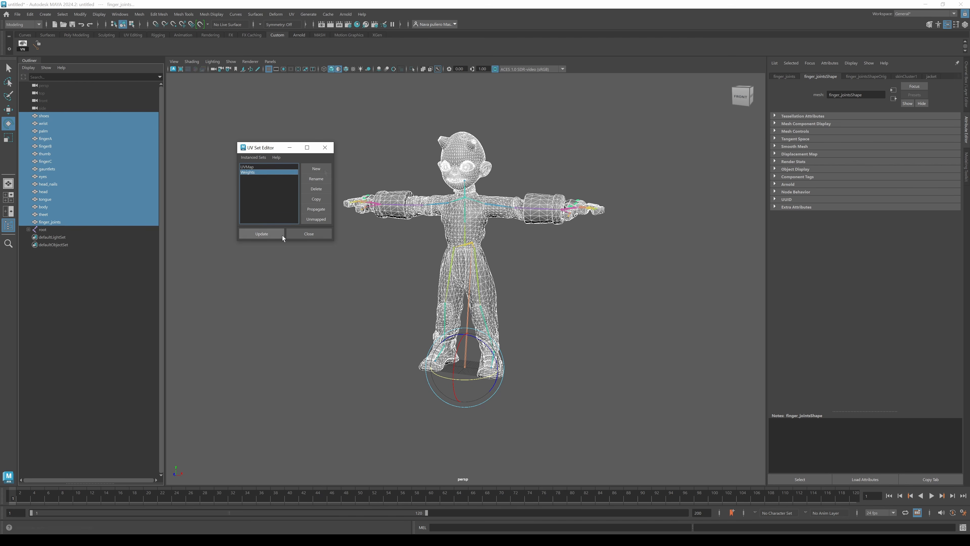
click(314, 189)
click(325, 148)
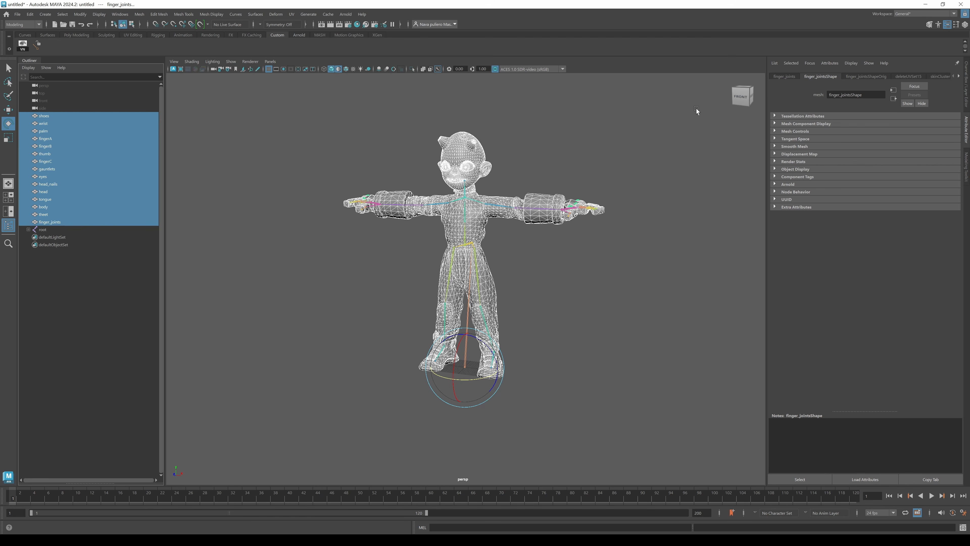
Delete the non-deformer history on all the selected meshes.
click(913, 77)
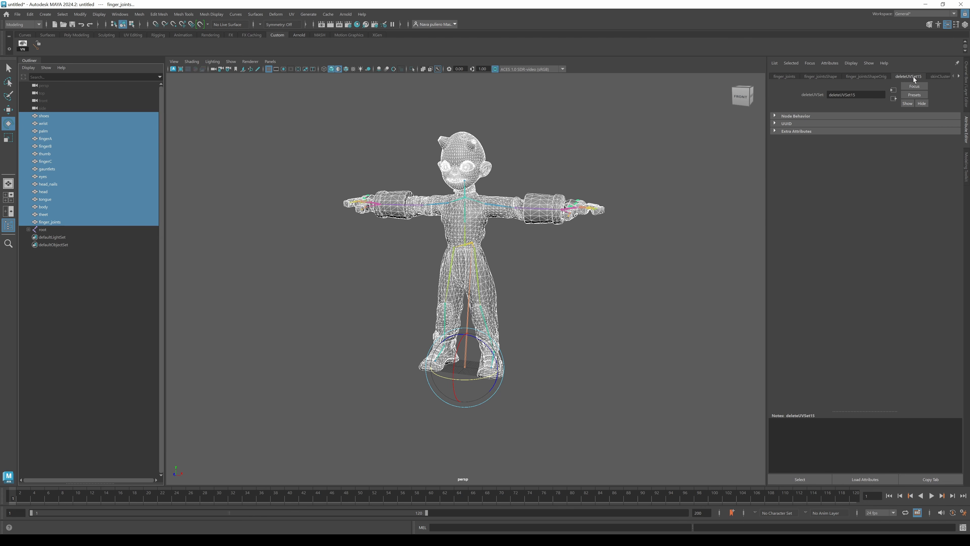
click(30, 16)
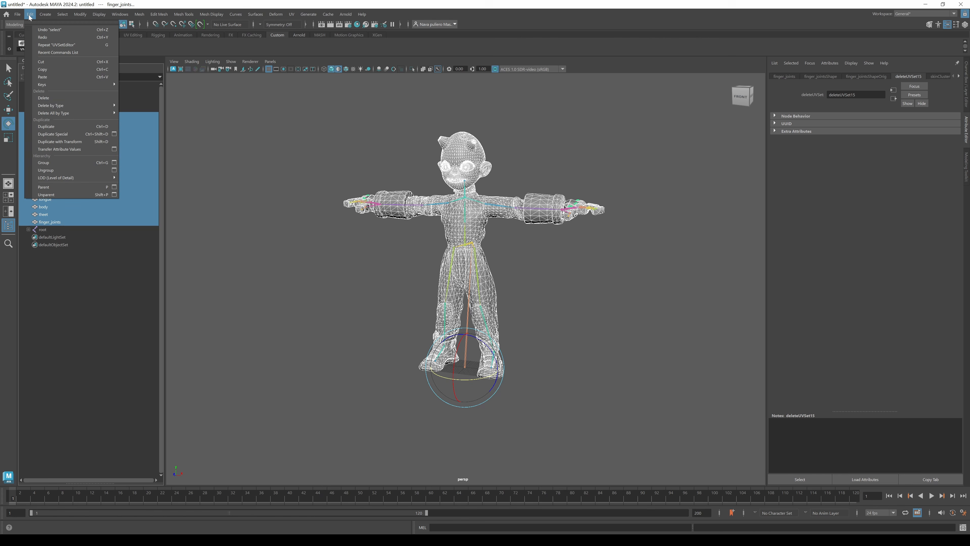
mouse_move(65, 108)
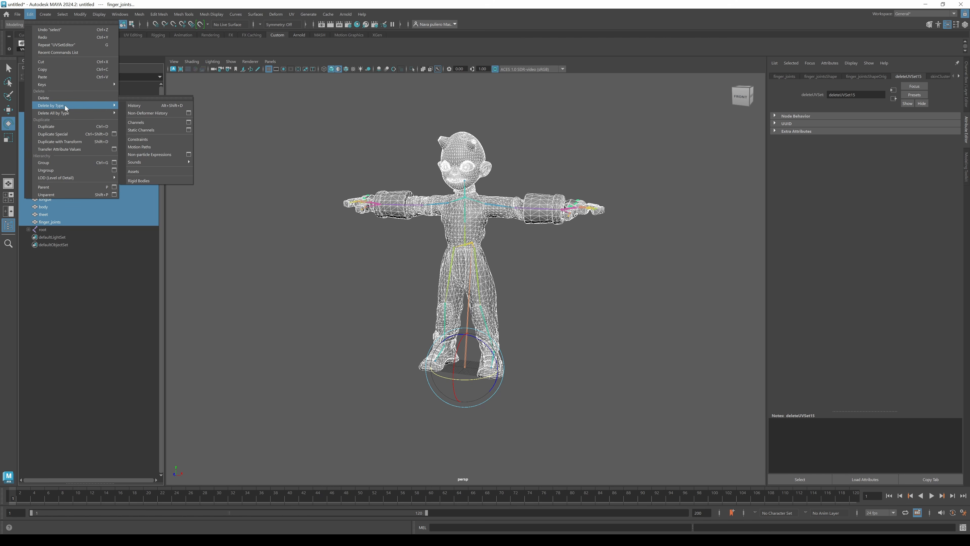
click(164, 114)
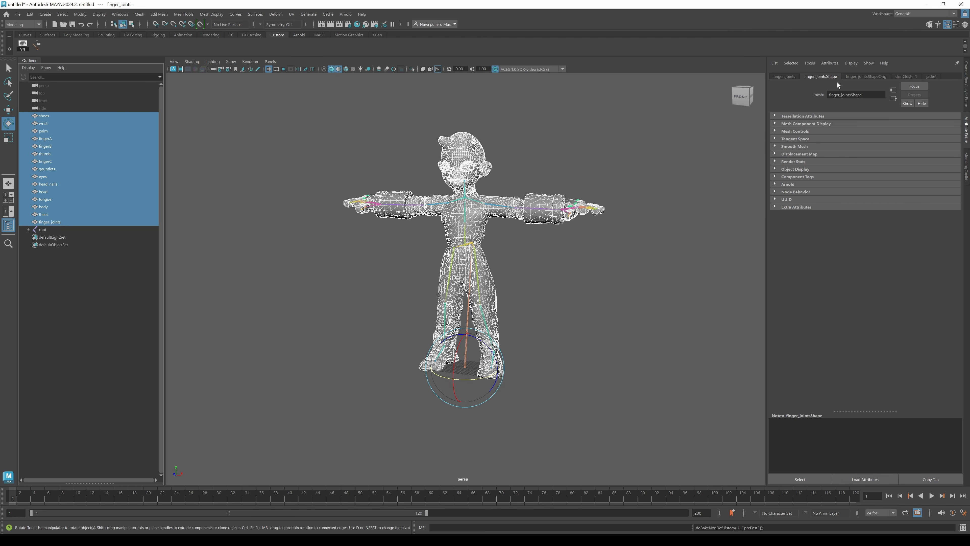
Test the deformation after history deletion by rotating the left and right forearm joints.
click(503, 207)
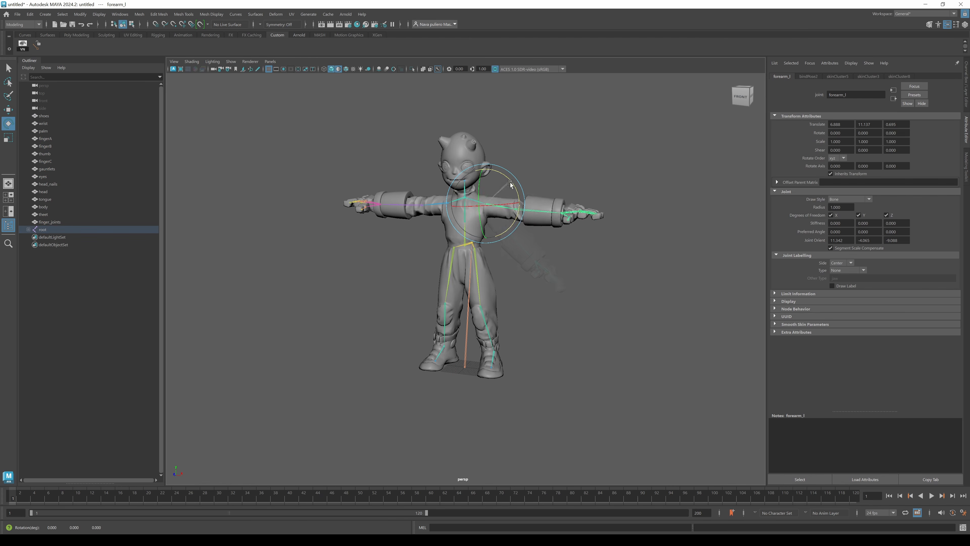
key(ctrl+z)
click(967, 92)
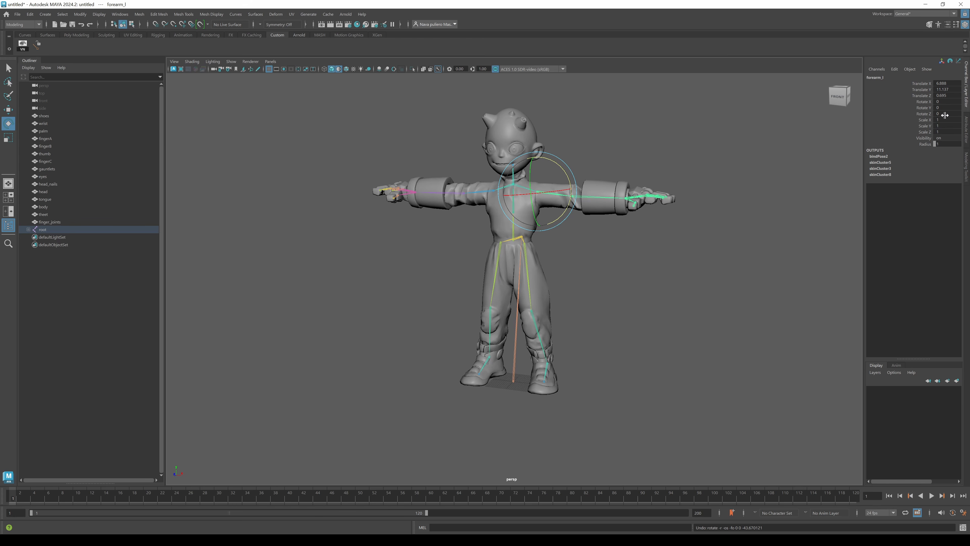
click(611, 201)
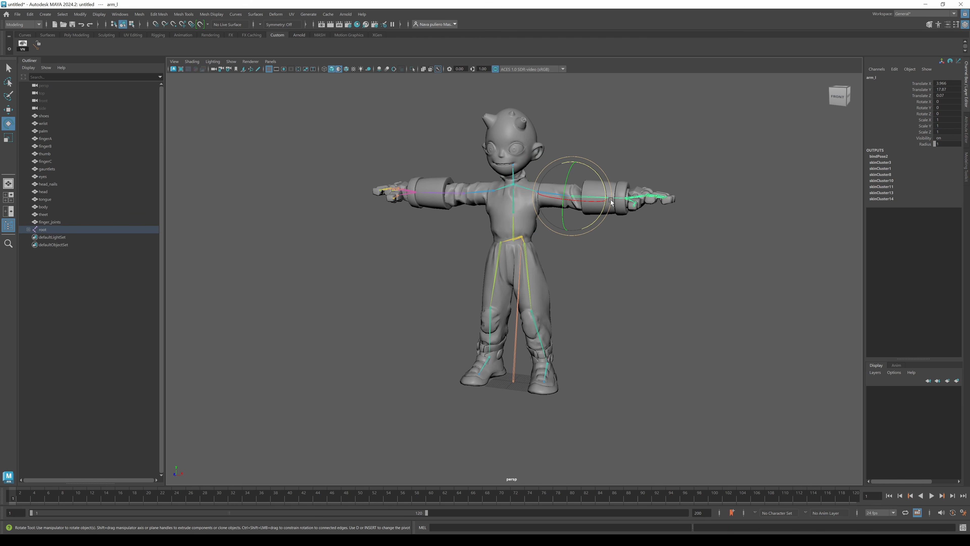
click(526, 268)
click(553, 196)
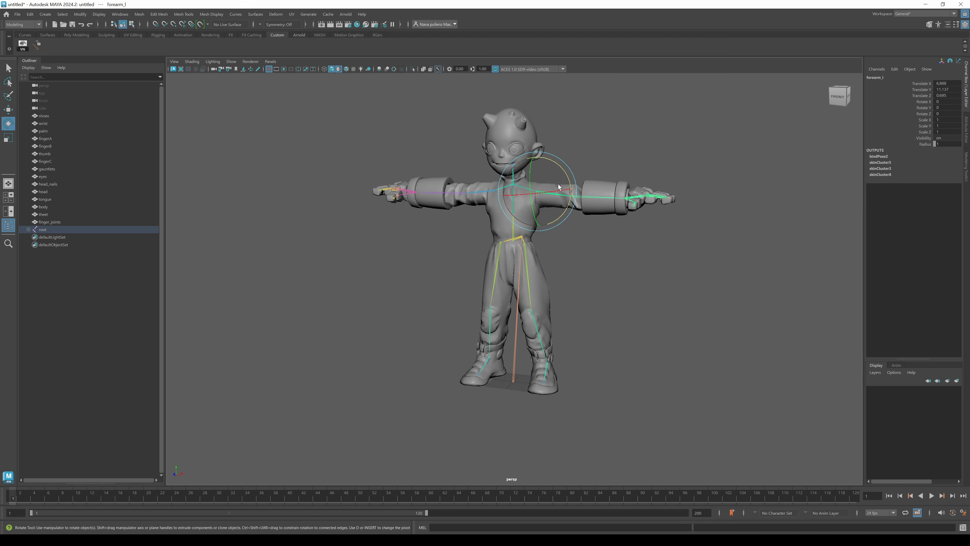
drag(563, 175, 565, 210)
click(480, 193)
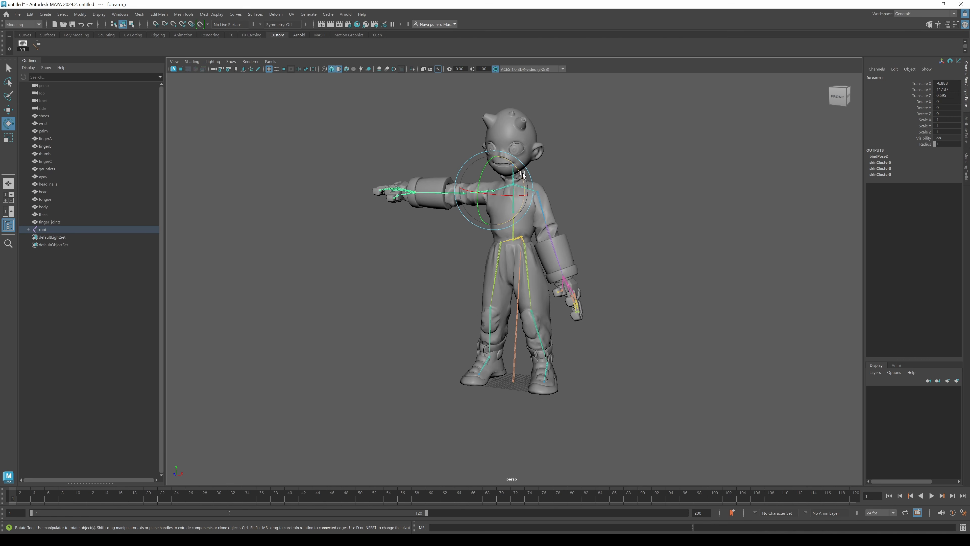
drag(480, 193, 550, 324)
click(539, 336)
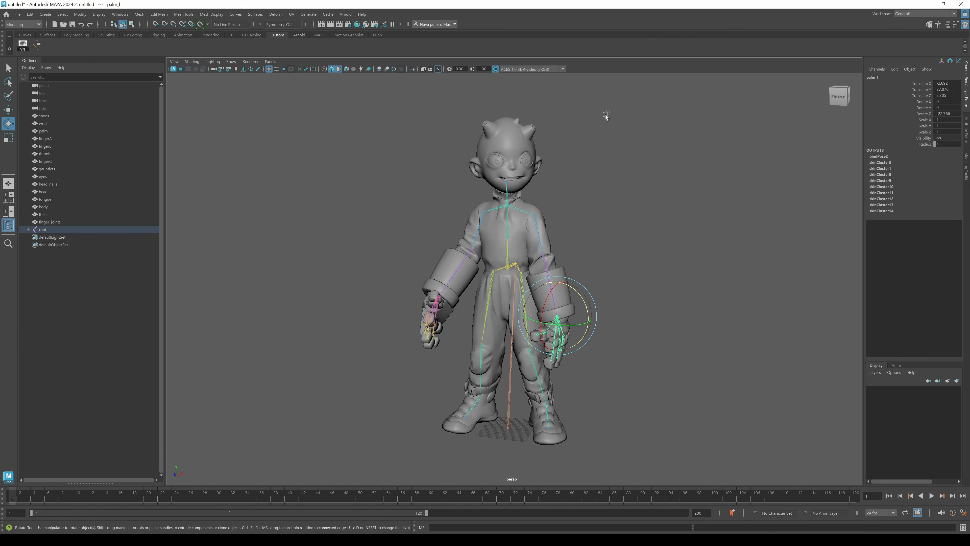
Select the whole joint hierarchy and reset its X, Y and Z rotations to 0.
drag(609, 110, 337, 486)
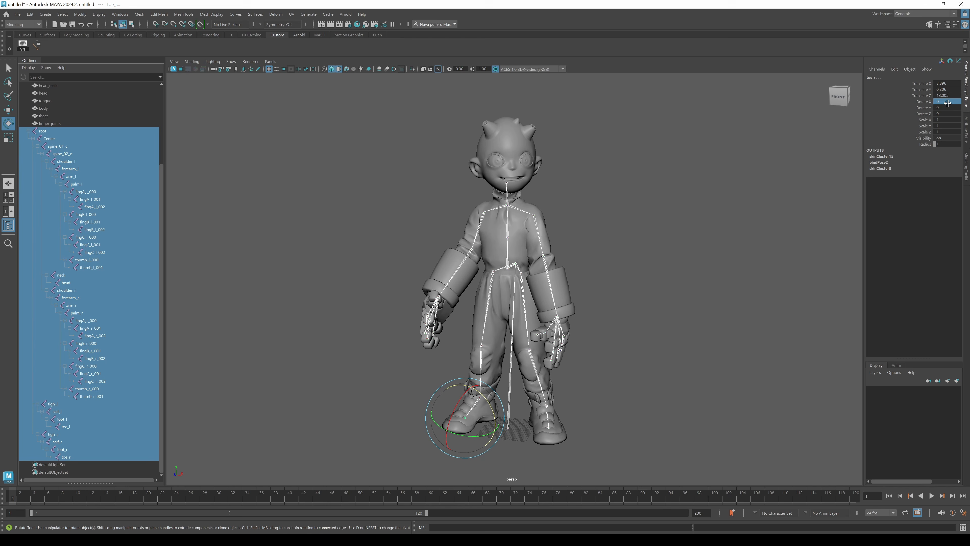
drag(947, 103, 948, 114)
text(0)
key(Return)
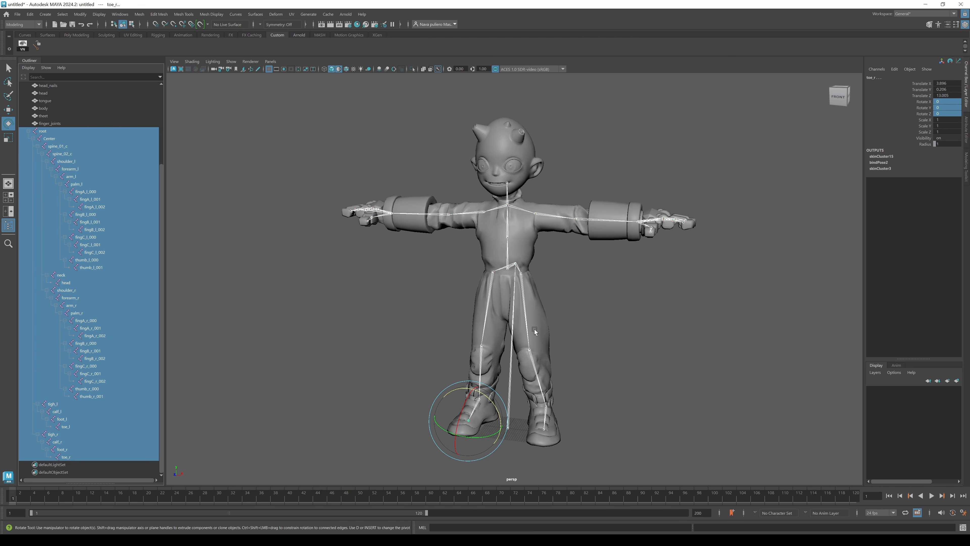
click(604, 332)
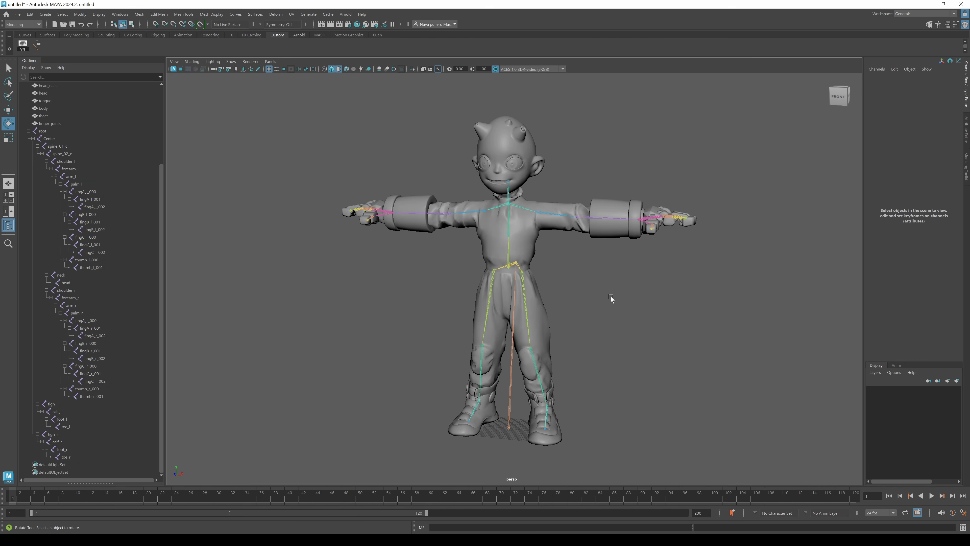